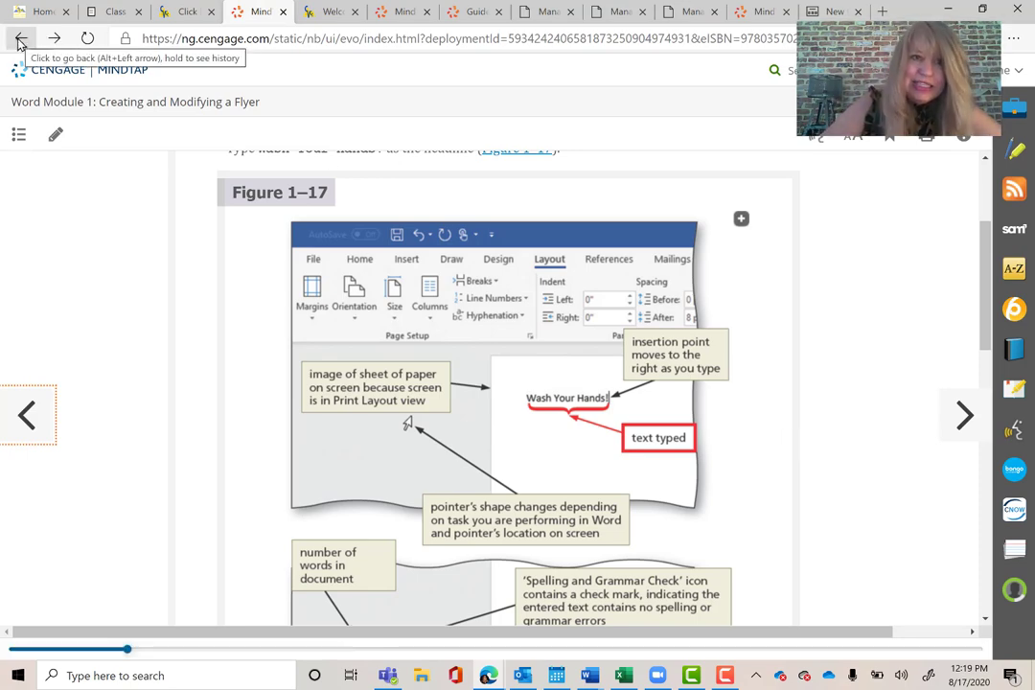
Return to the course outline, start Word Module 1 SAM Training Watch these Videos, and briefly play its first task in Observe mode.
left_click(20, 39)
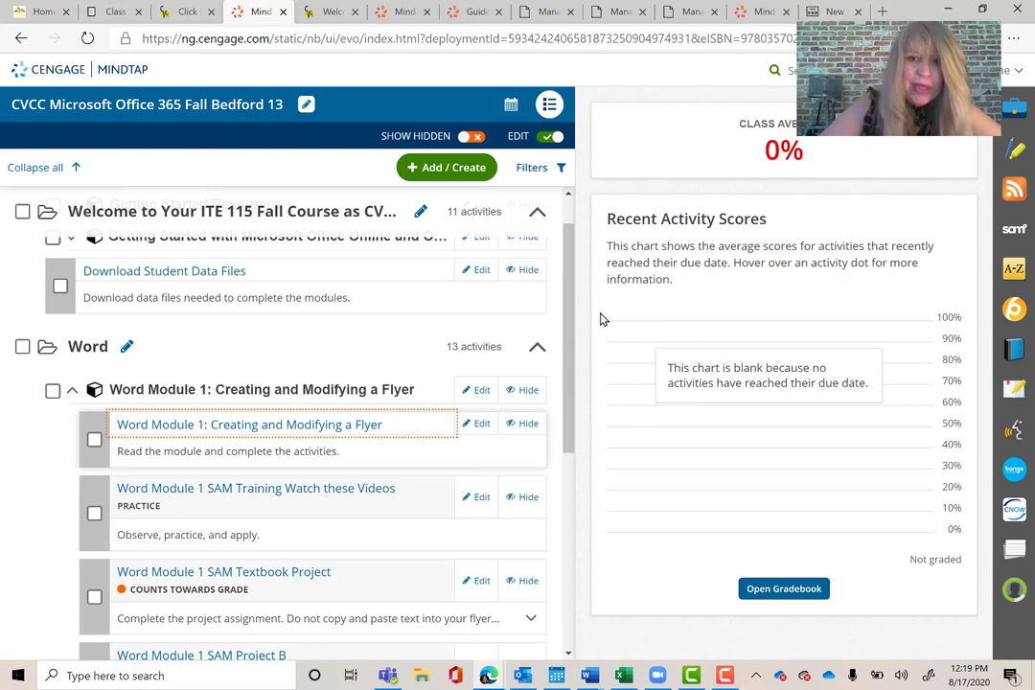
left_click_drag(563, 324, 578, 399)
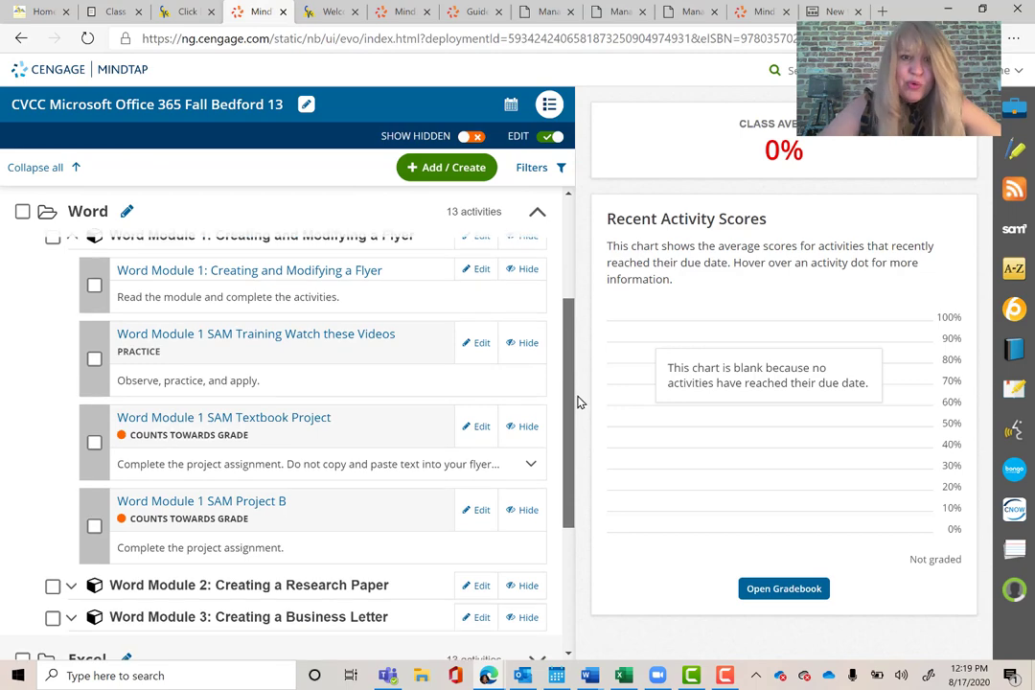
left_click(319, 335)
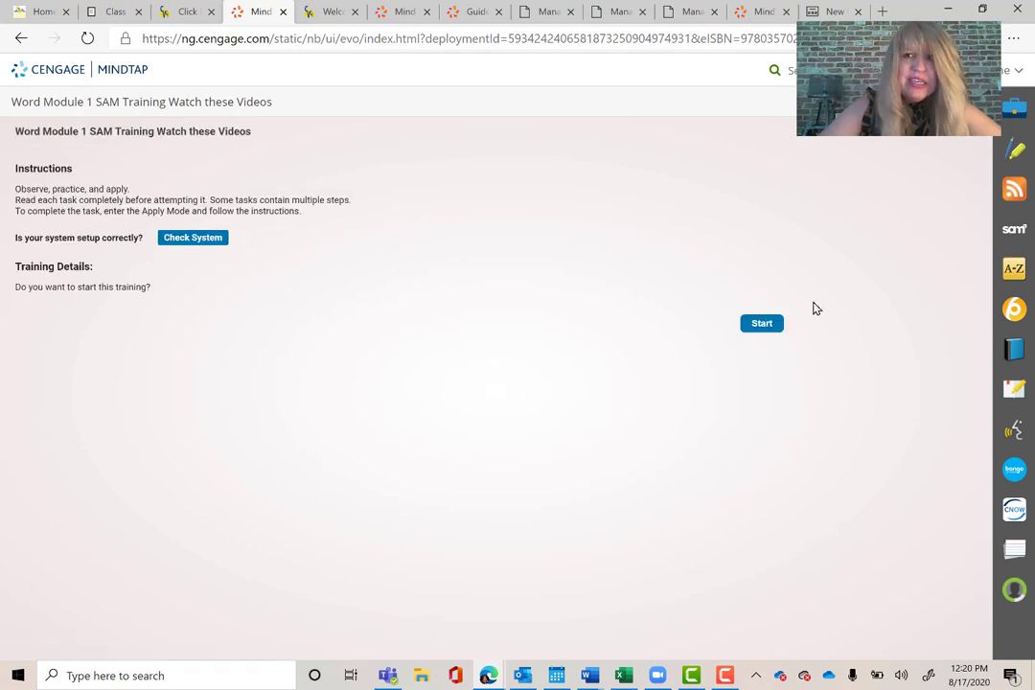
left_click(769, 330)
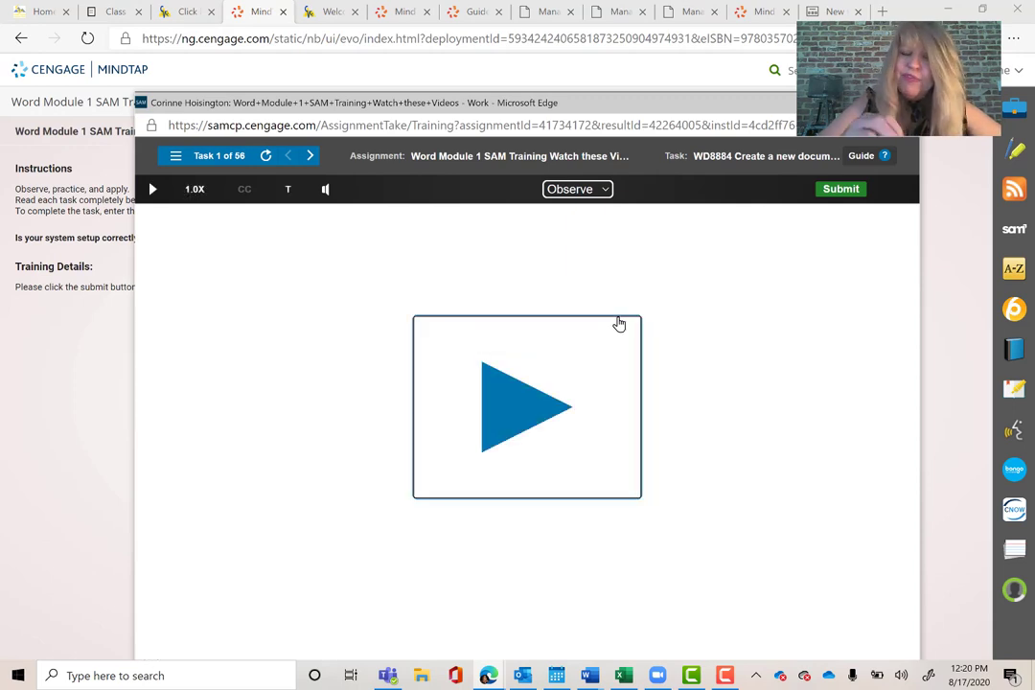
left_click(534, 406)
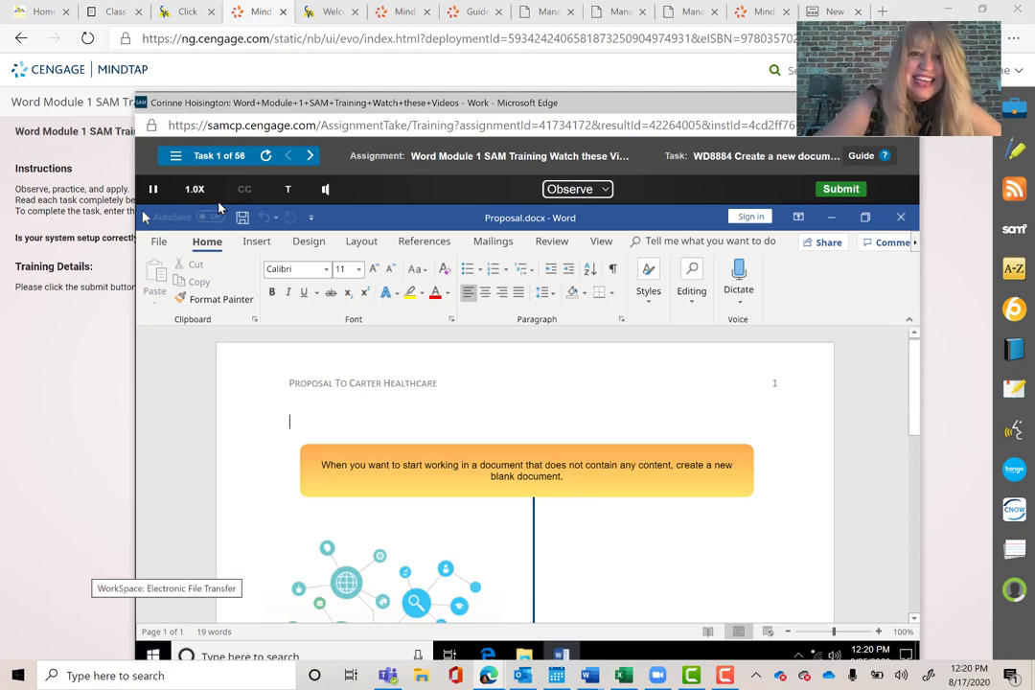
left_click(152, 188)
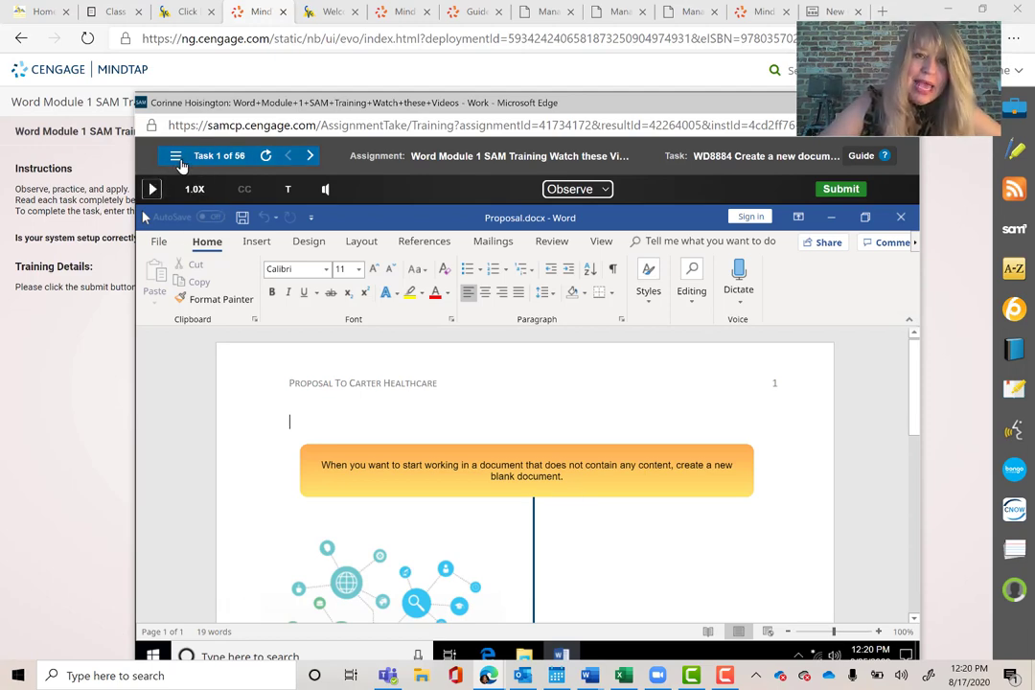
Browse the training's task list and play task 40, Change the theme colors.
left_click(177, 159)
left_click_drag(614, 278, 624, 632)
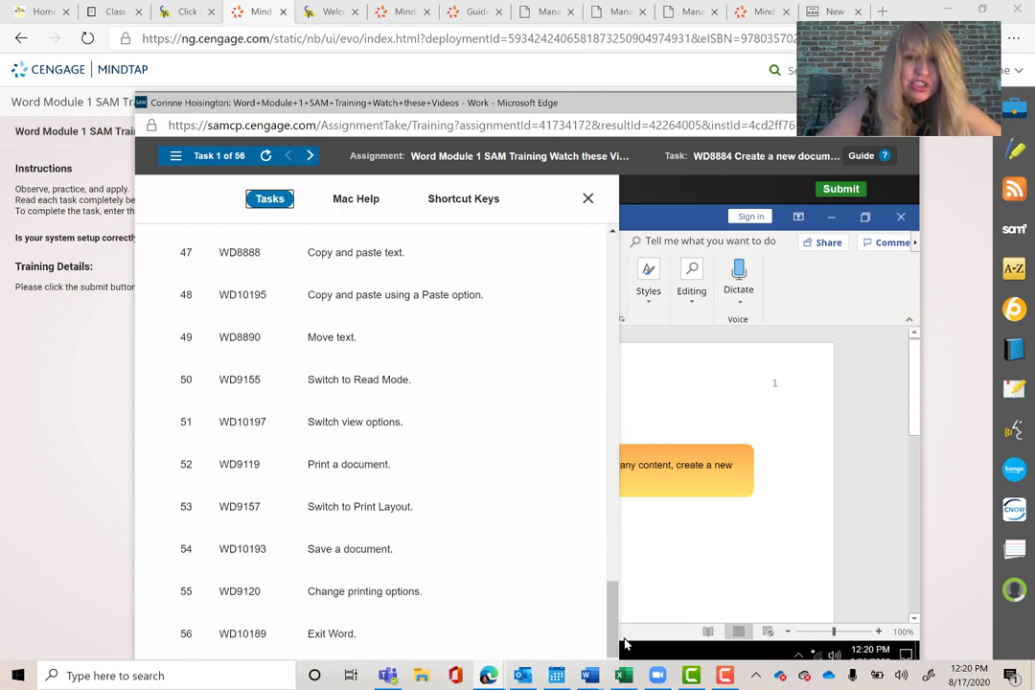
left_click_drag(611, 614, 619, 544)
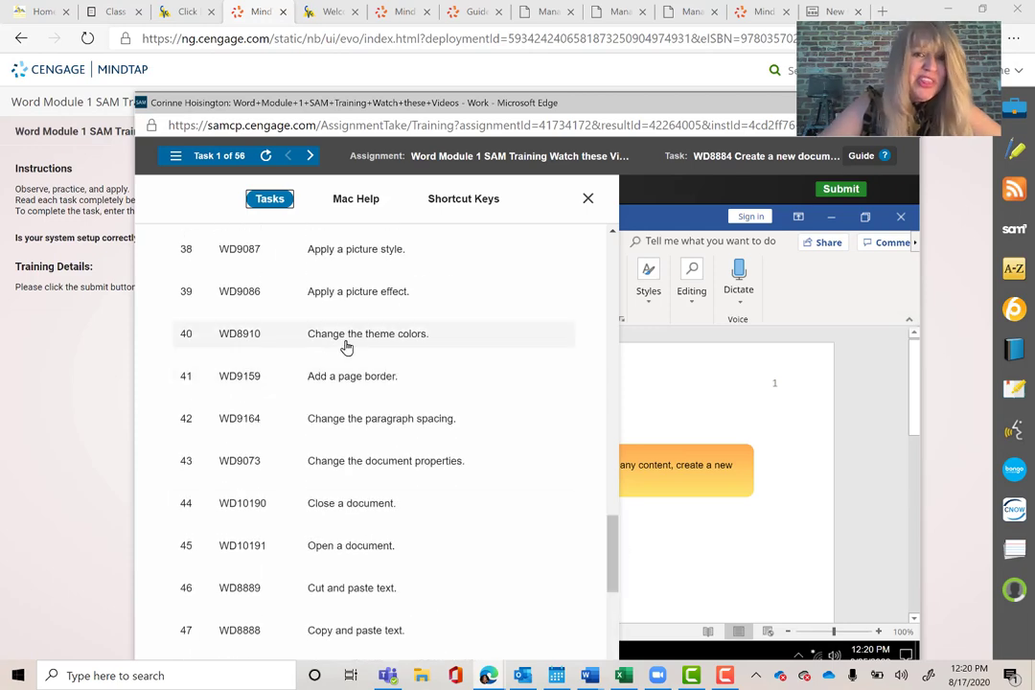
left_click(428, 345)
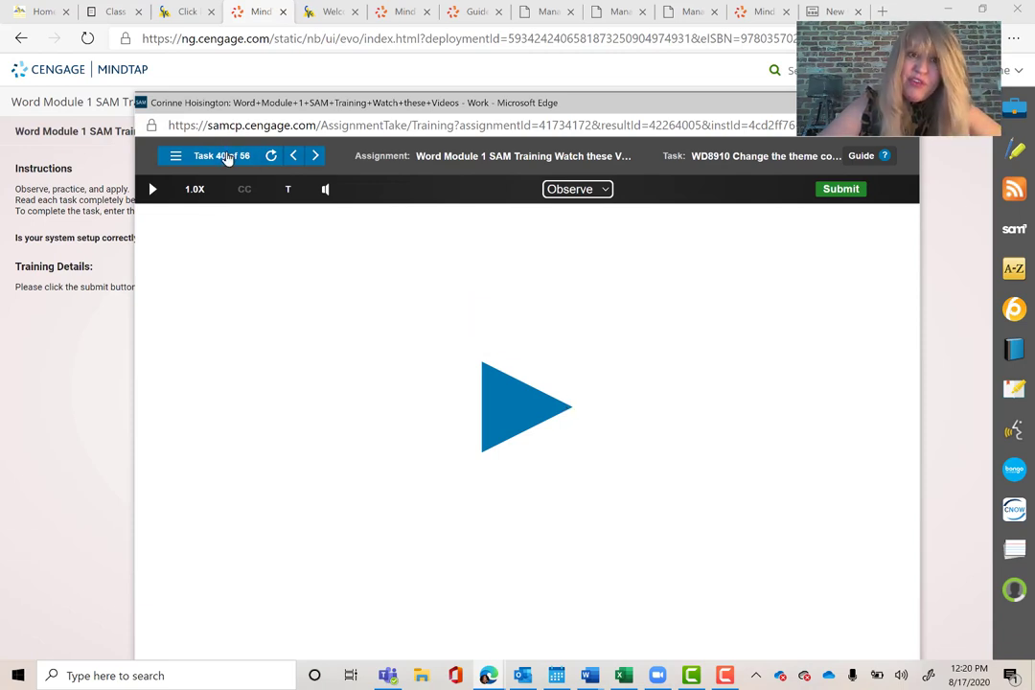
left_click(524, 416)
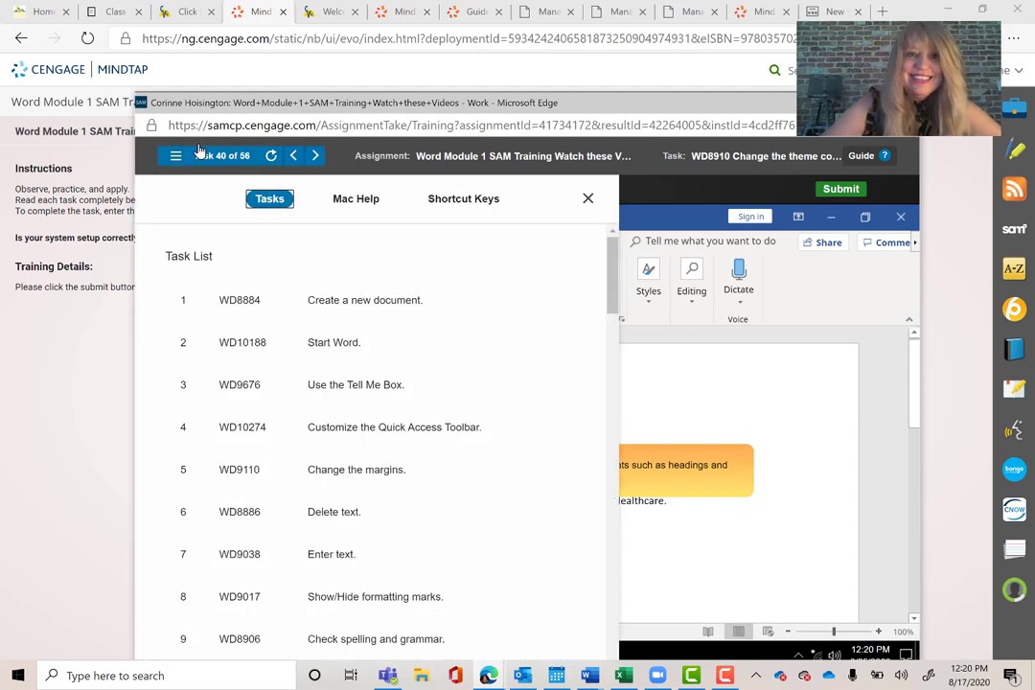
left_click(175, 157)
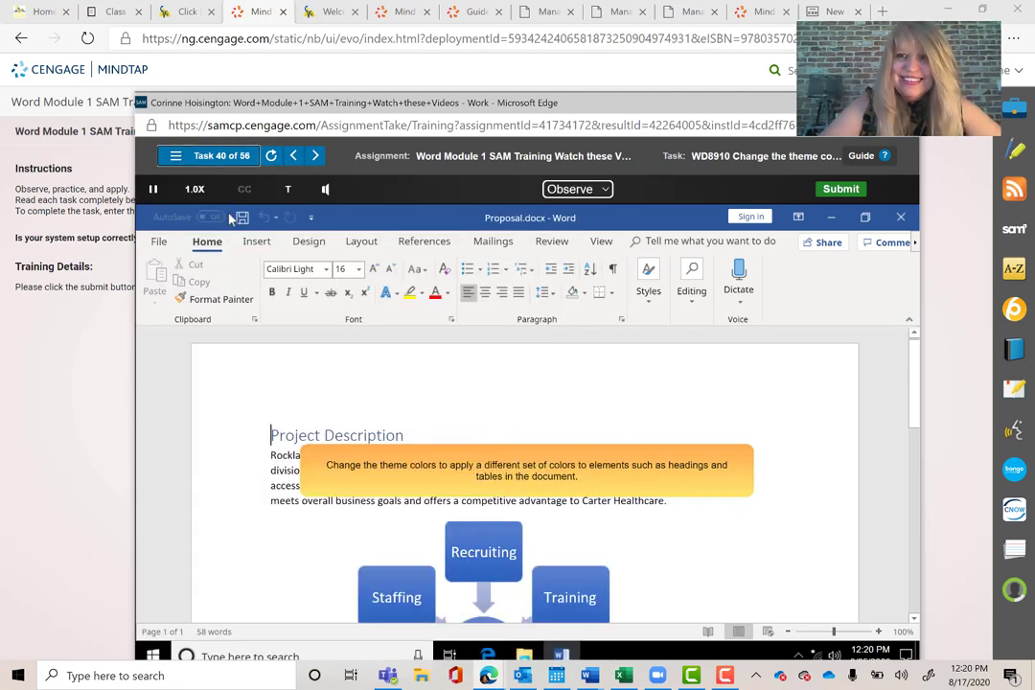
Close the training window and return to the Word Module 1 activities in the course outline.
left_click(906, 103)
key("Return")
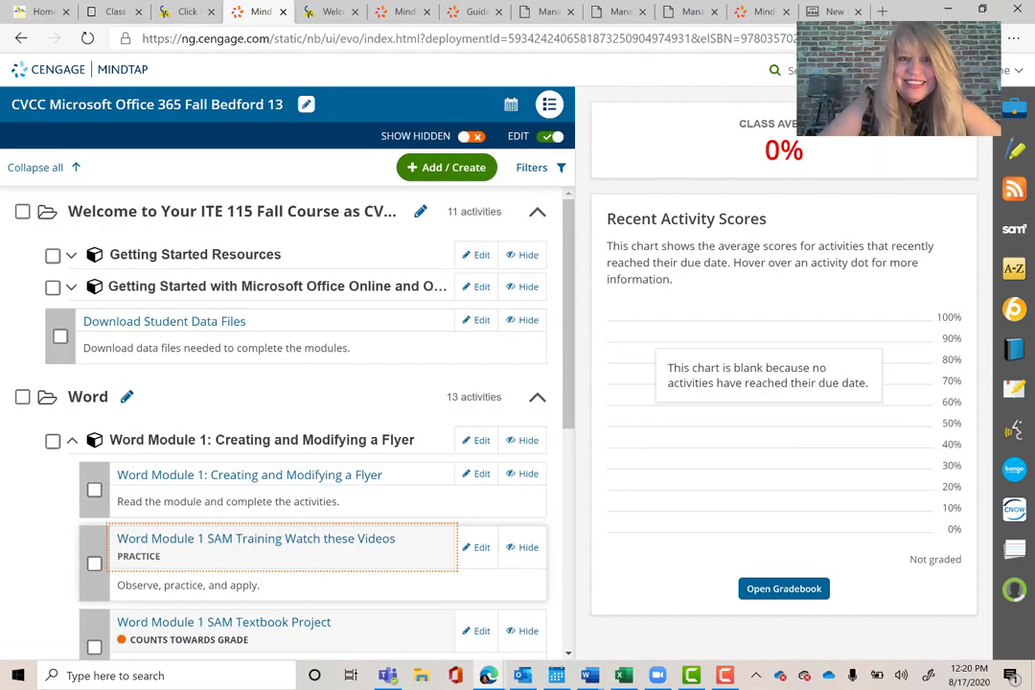
left_click_drag(568, 330, 573, 429)
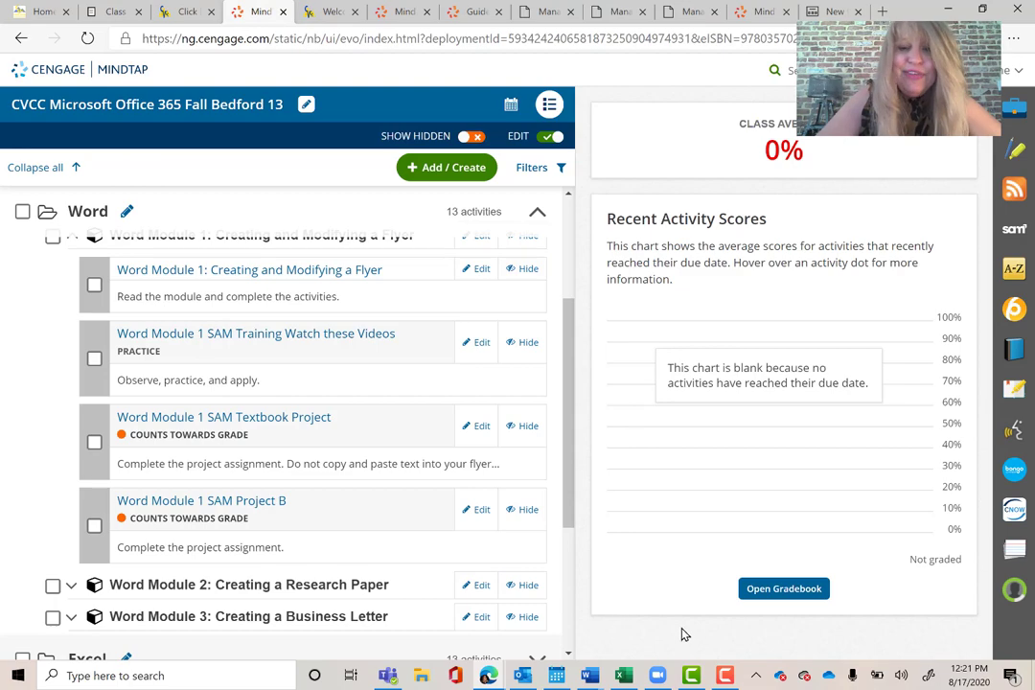
mouse_move(721, 680)
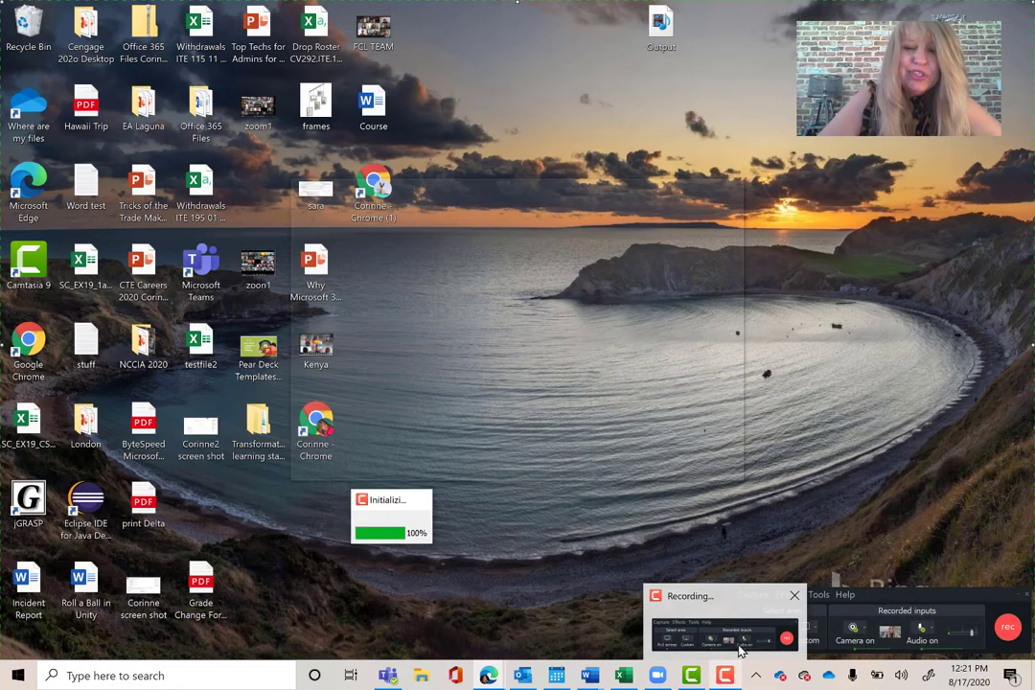
left_click(740, 650)
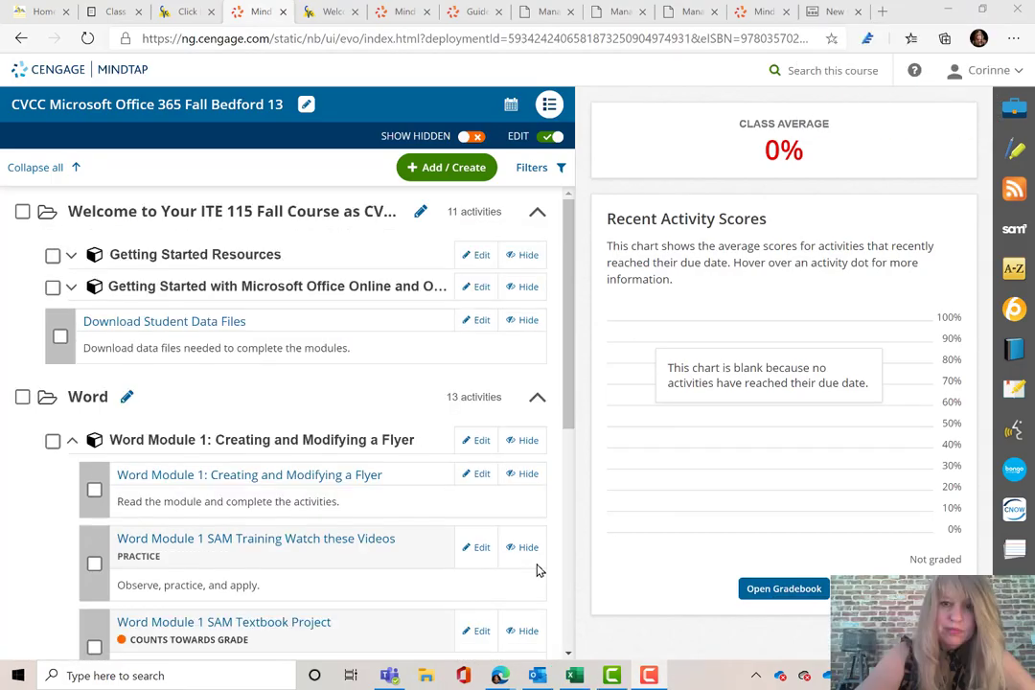
Start the Word Module 1 SAM Textbook Project, open its module reading, and minimize the reading window.
scroll(537, 570, "down", 3)
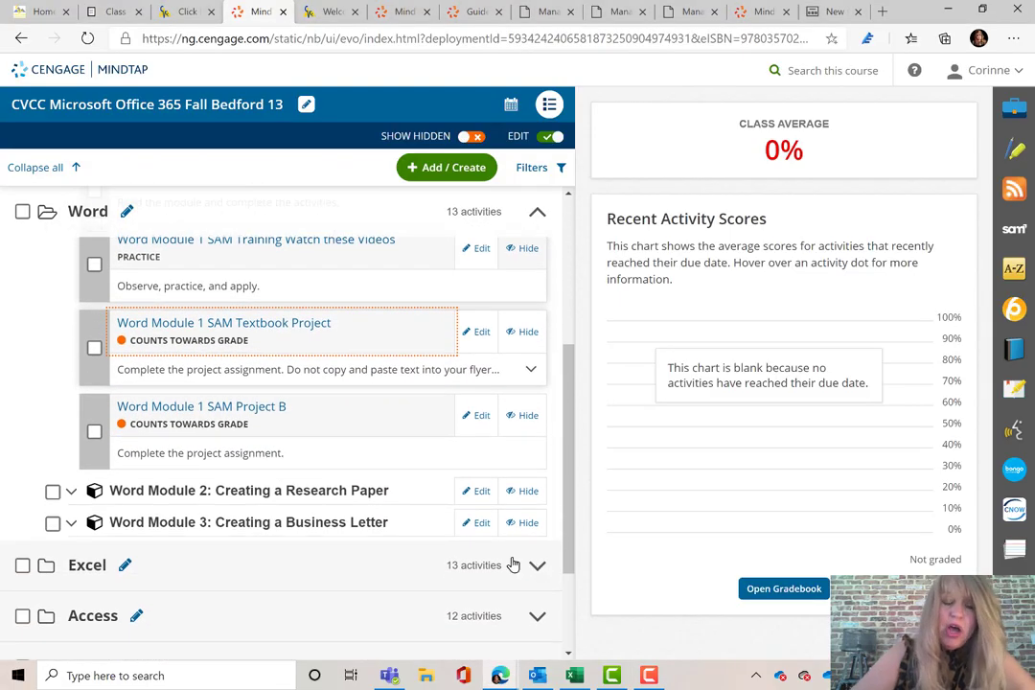
left_click(267, 324)
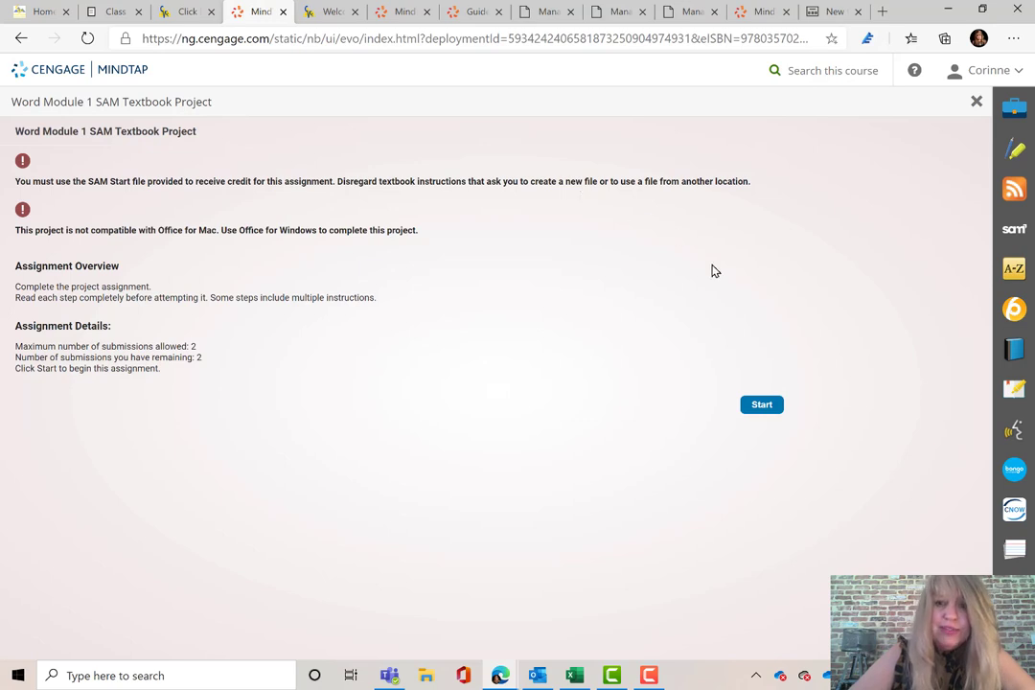
left_click(761, 407)
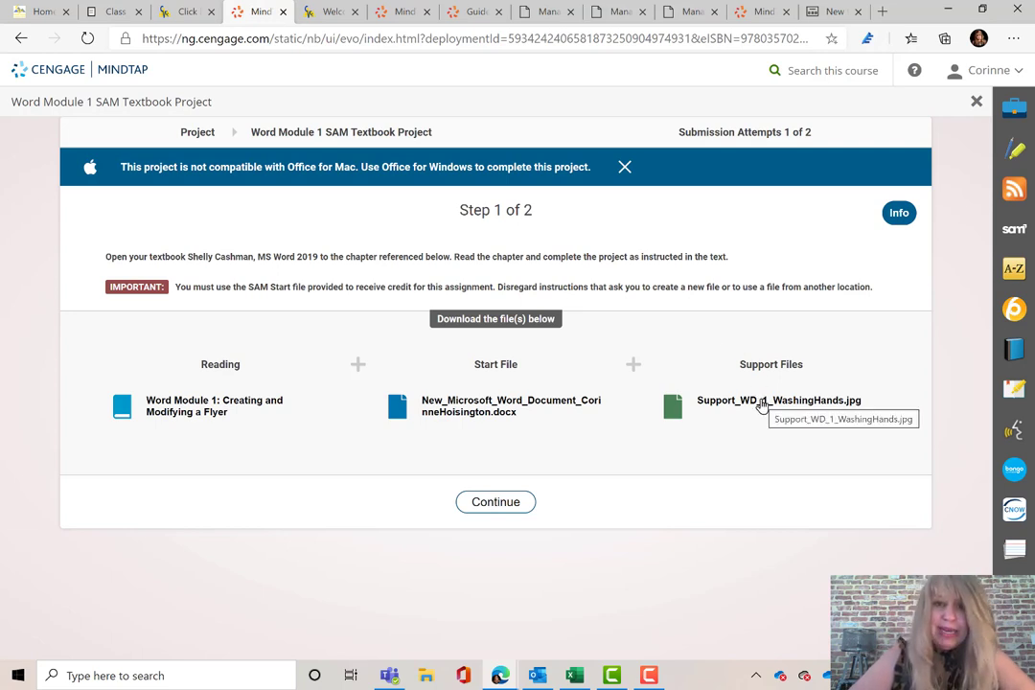
left_click(198, 407)
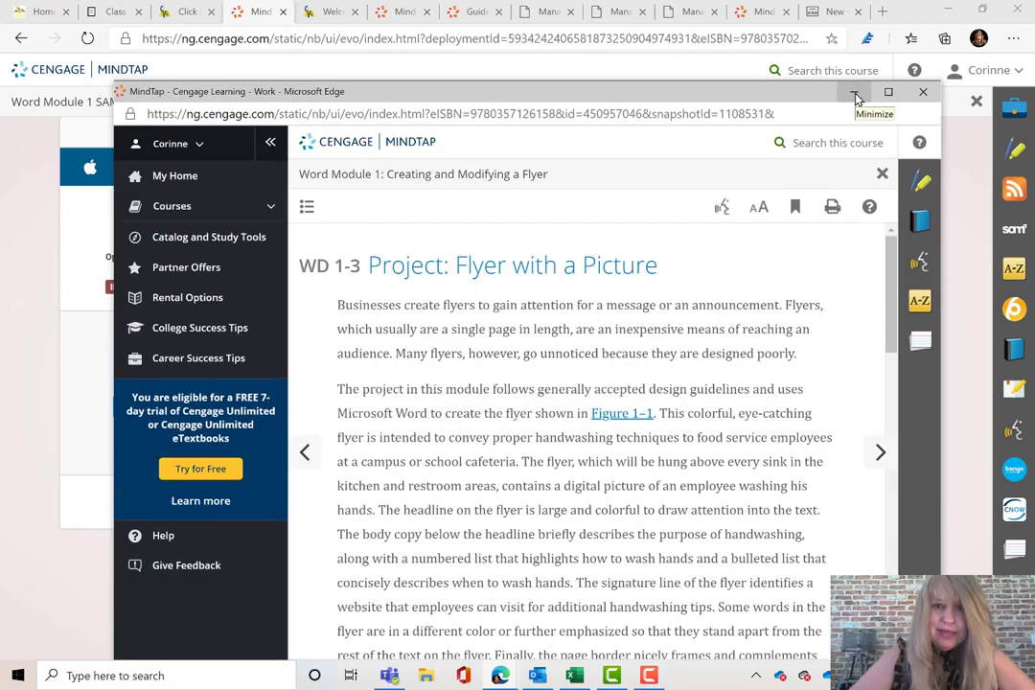
left_click(854, 93)
Download the project's Word start file, open it in Word, and enable editing.
left_click(476, 417)
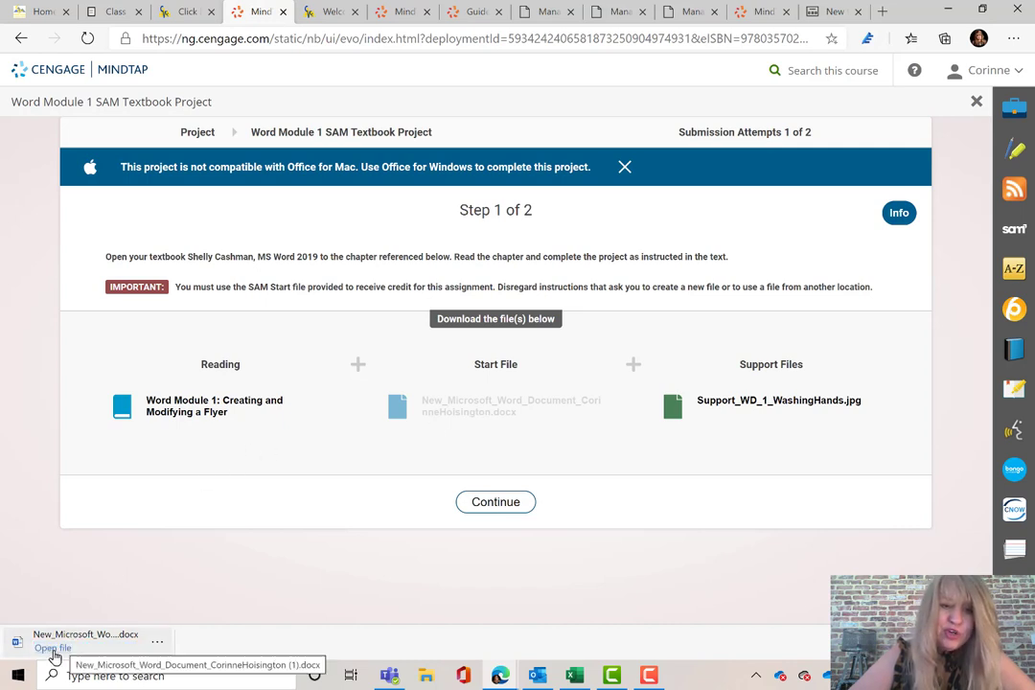
left_click(53, 652)
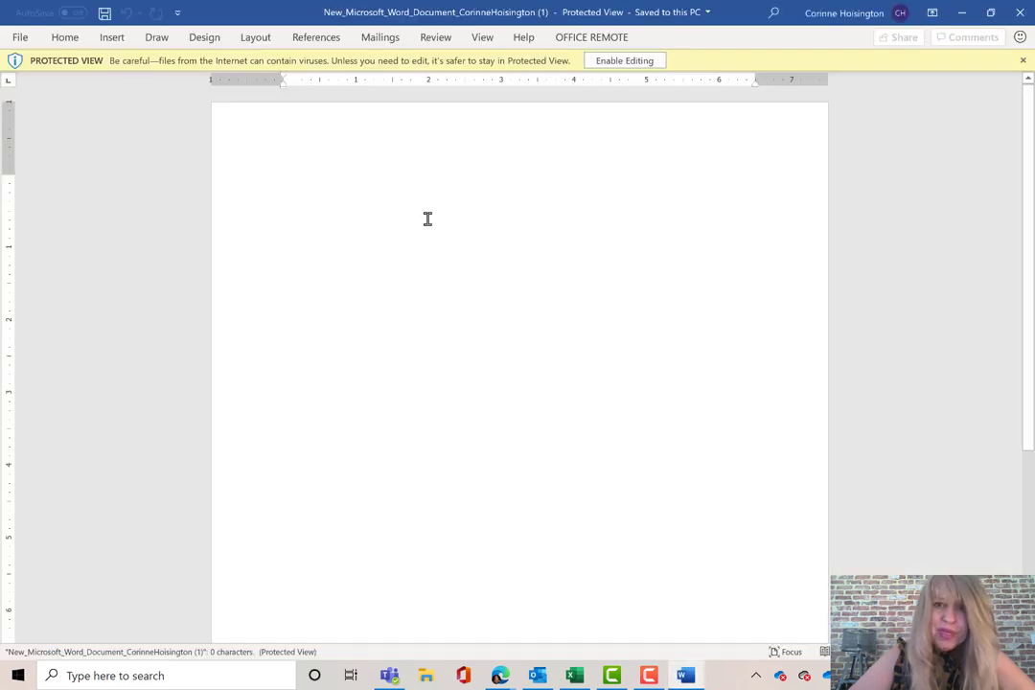
left_click(645, 65)
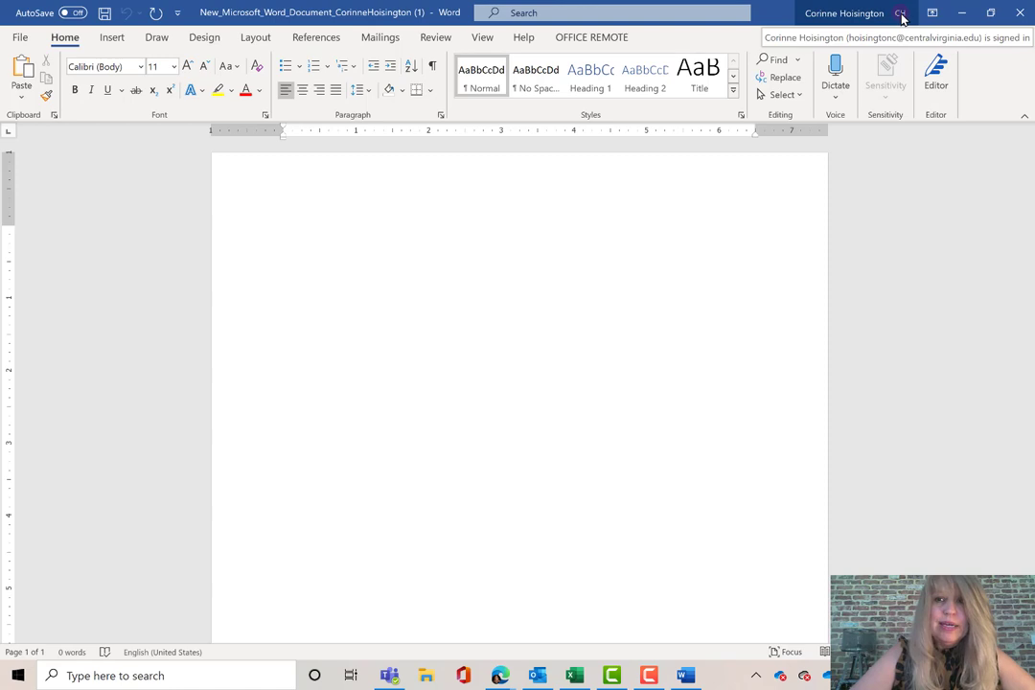
Check the signed-in Office account and save the start document to OneDrive - Personal as a Word Document (*.docx).
left_click(900, 14)
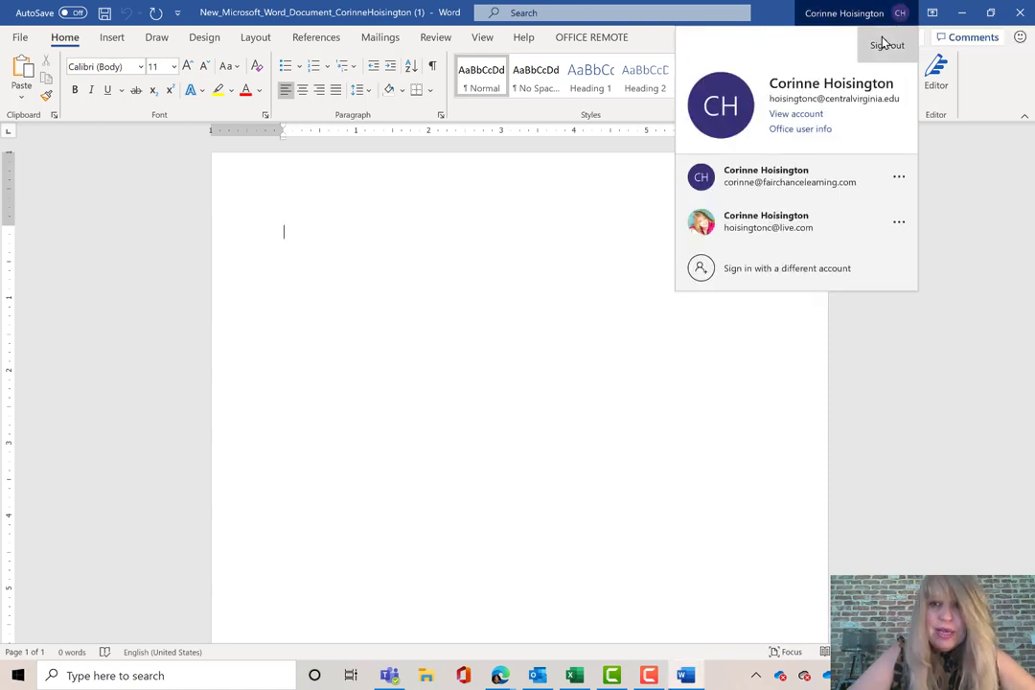
left_click(828, 232)
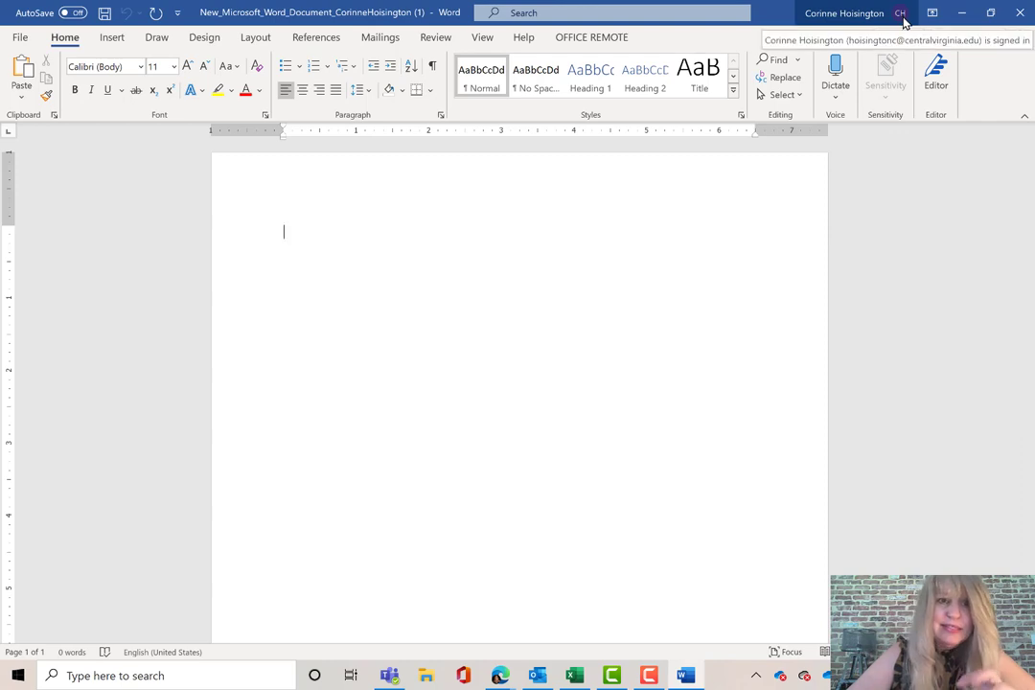
left_click(19, 38)
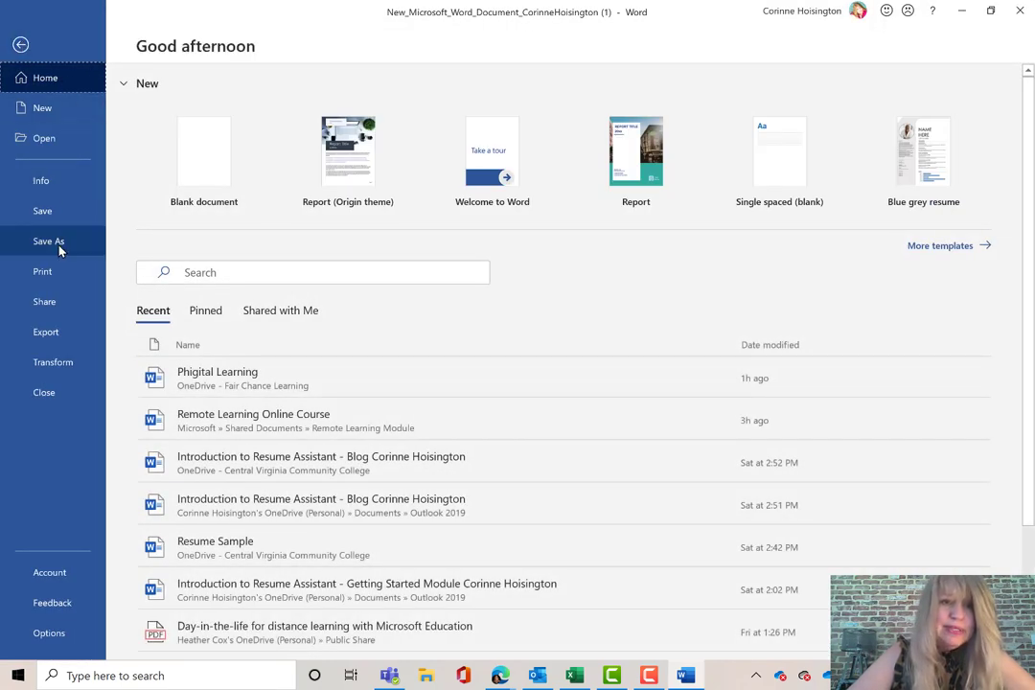
left_click(59, 247)
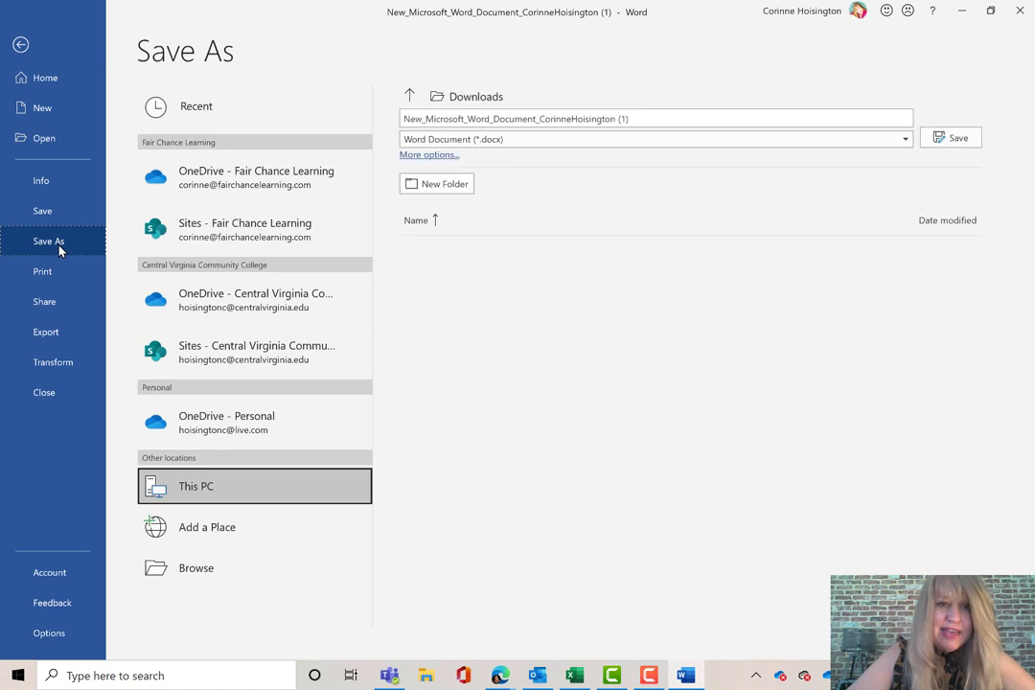
left_click(277, 427)
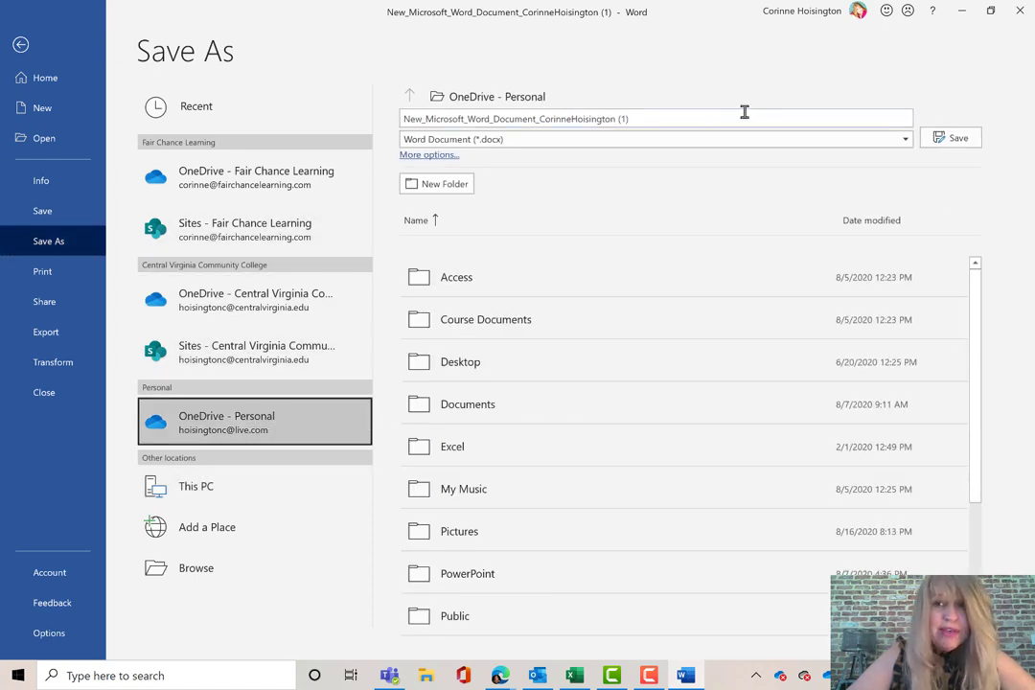
left_click(950, 140)
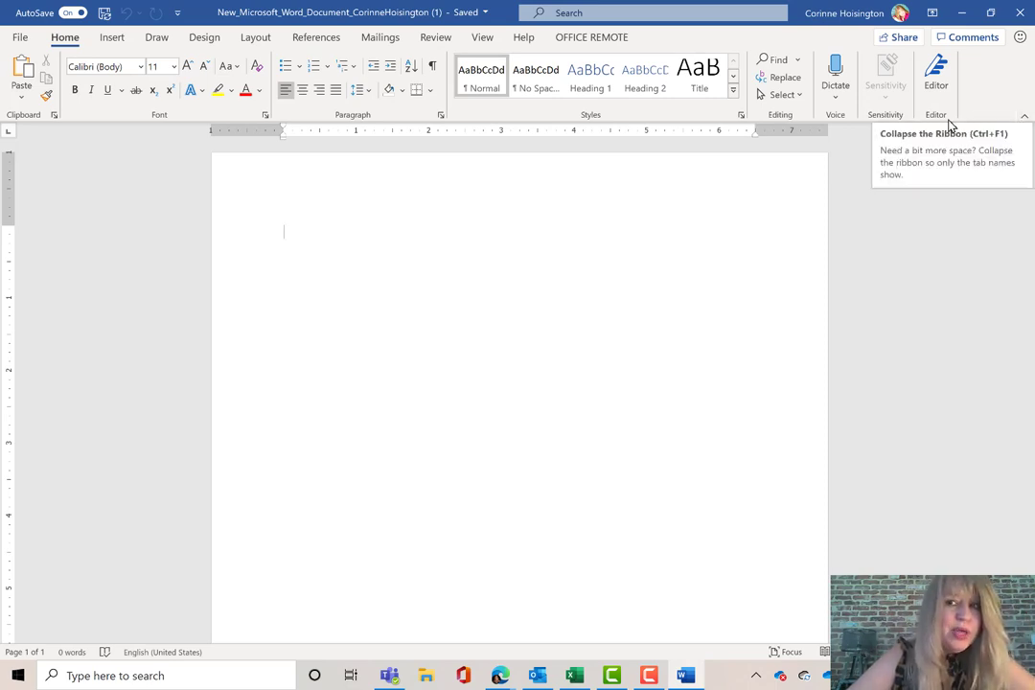
Collapse the ribbon to its tab names and restore it with the Help commands showing.
left_click(1023, 119)
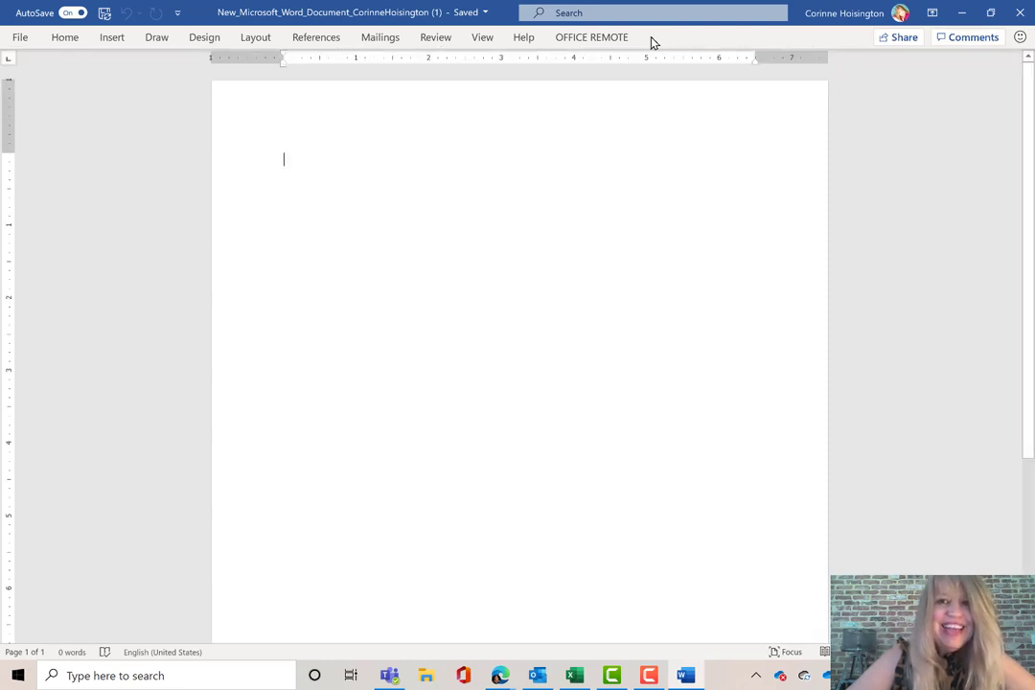
left_click(1019, 36)
left_click(1019, 63)
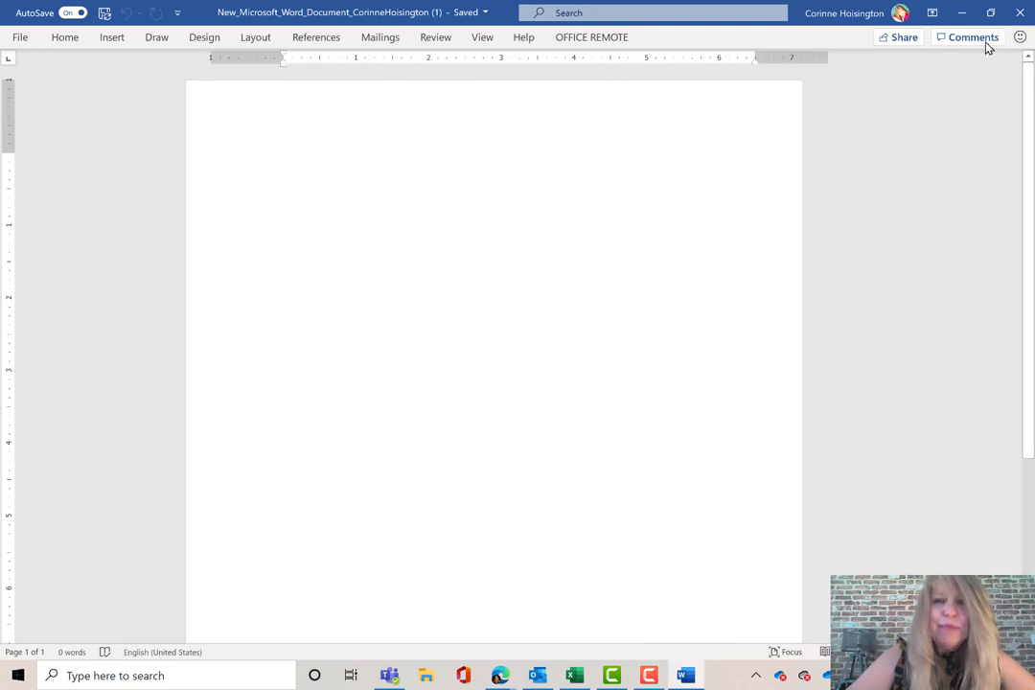
left_click(524, 38)
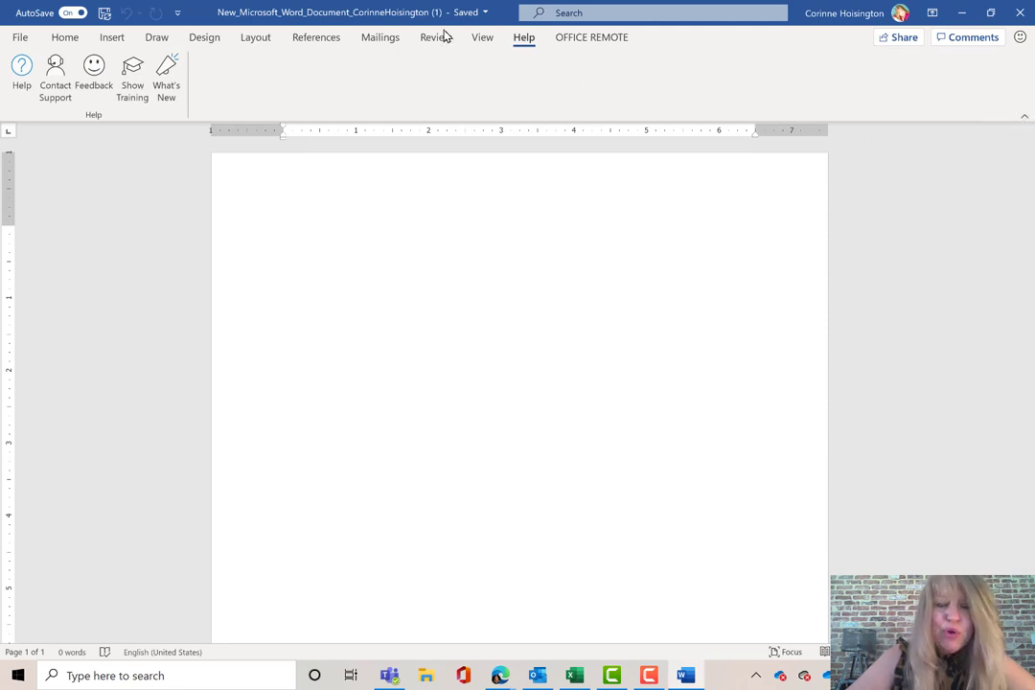
Review the Home and Insert commands, including the available sources for inserting pictures.
left_click(64, 40)
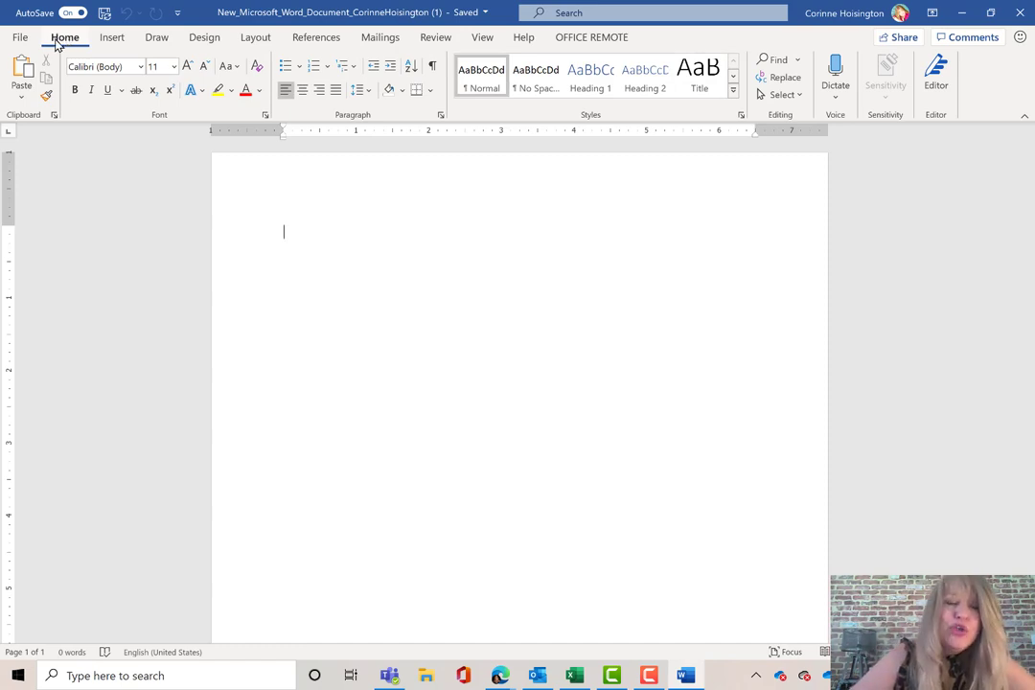
left_click(114, 43)
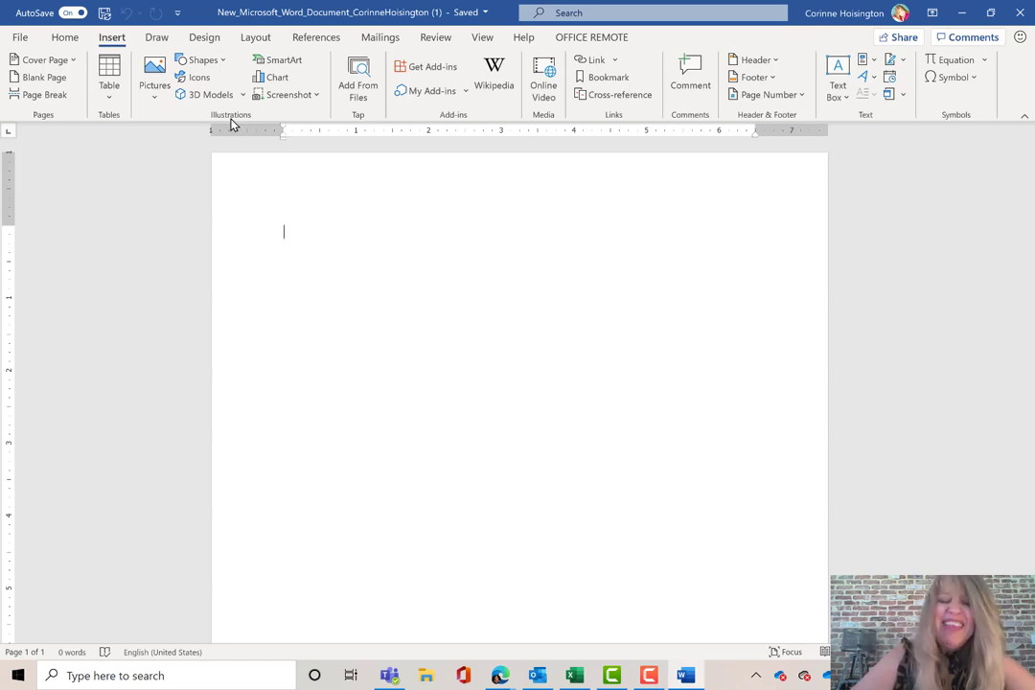
left_click(155, 72)
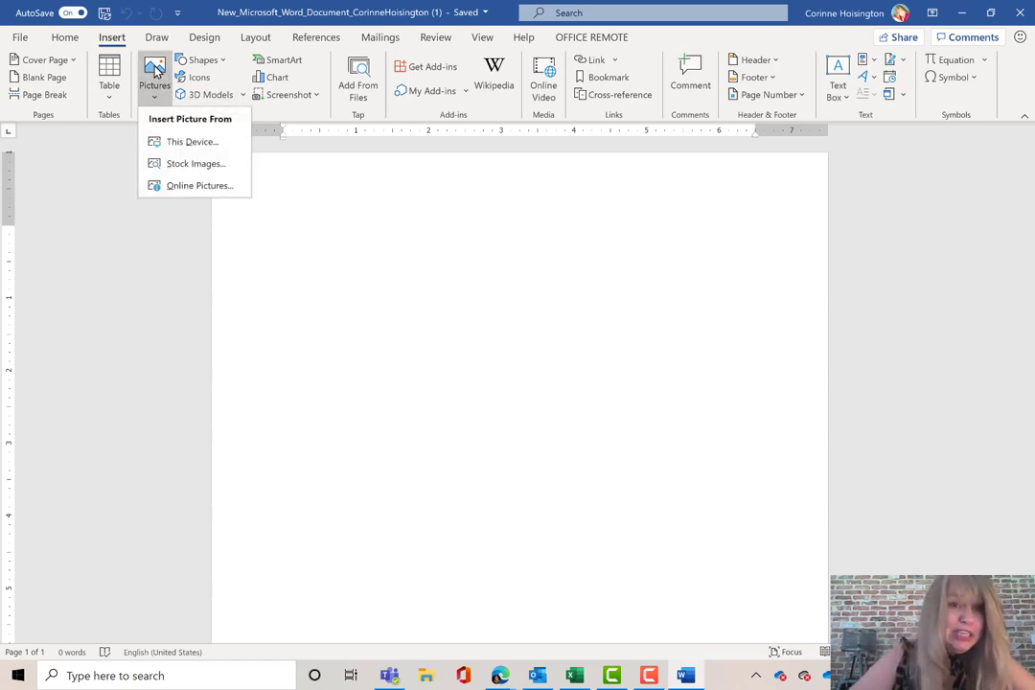
left_click(309, 180)
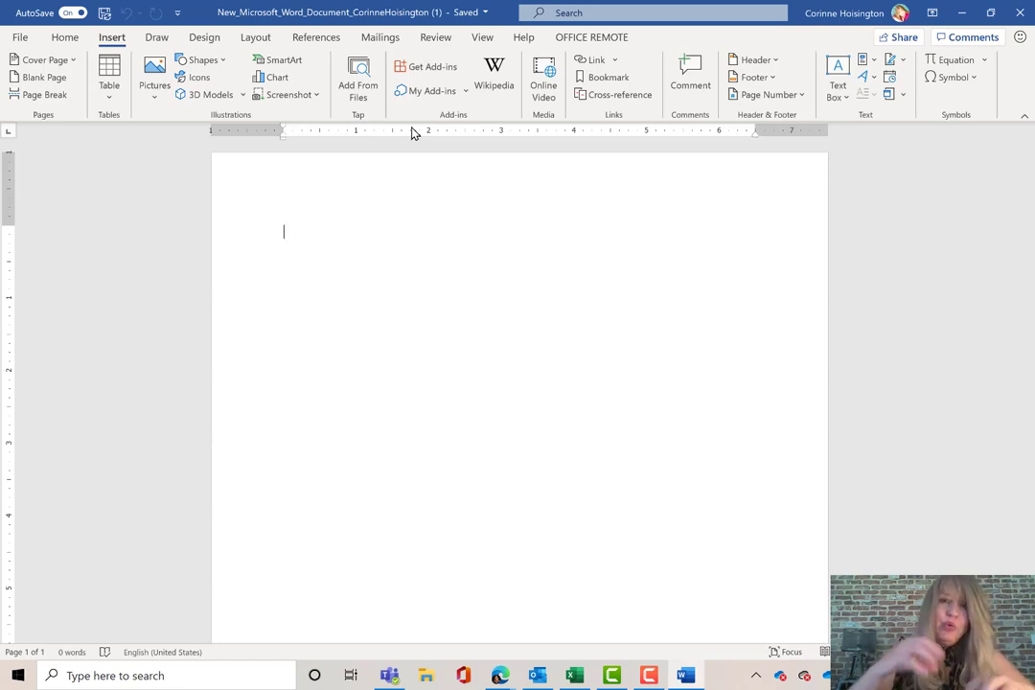
Insert a red apple image with a green leaf from the Online Pictures Apple category, and delete it from the page.
left_click(154, 84)
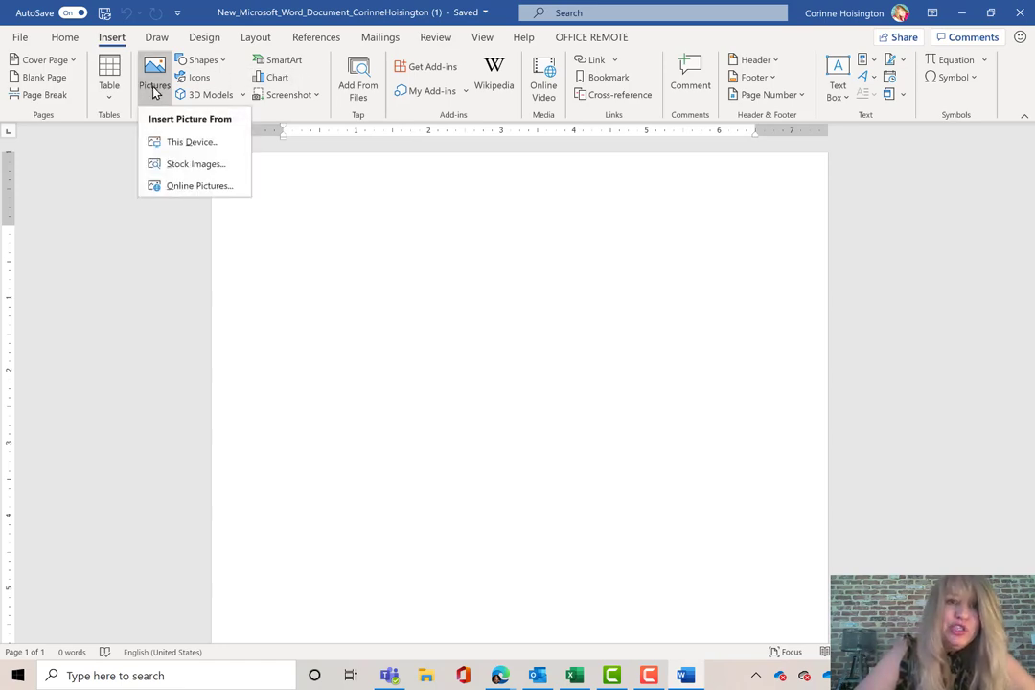
left_click(185, 188)
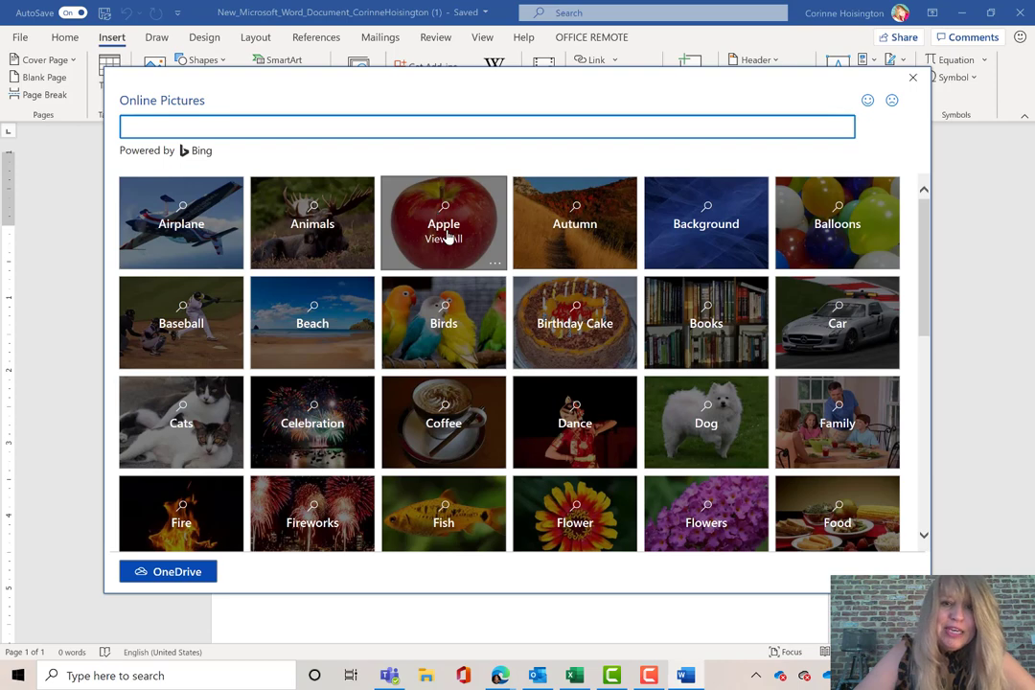
left_click(447, 235)
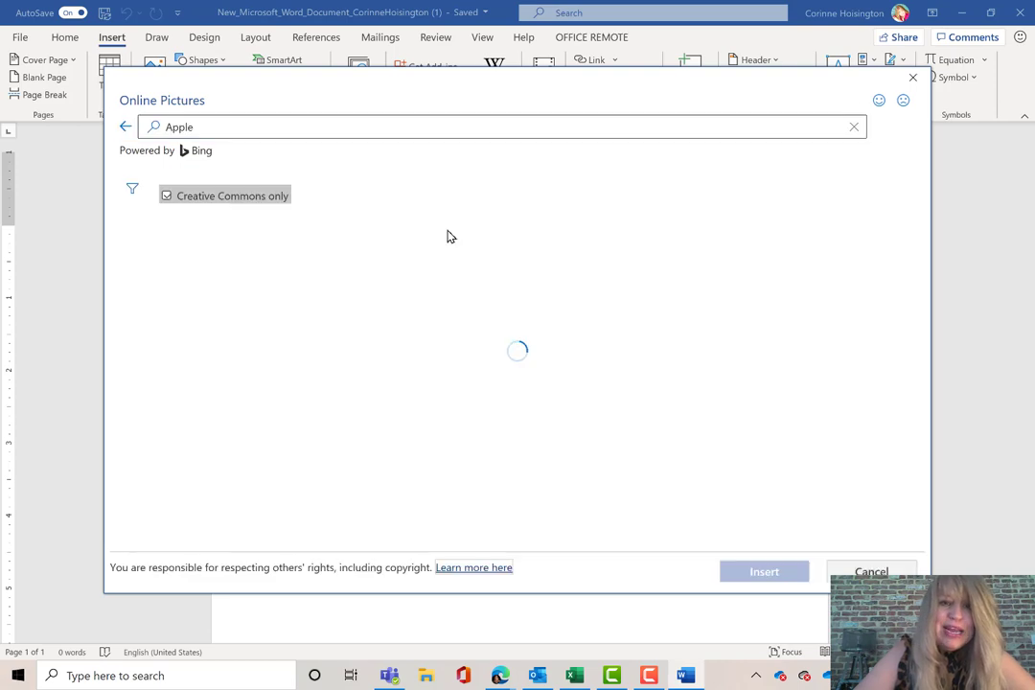
double_click(322, 238)
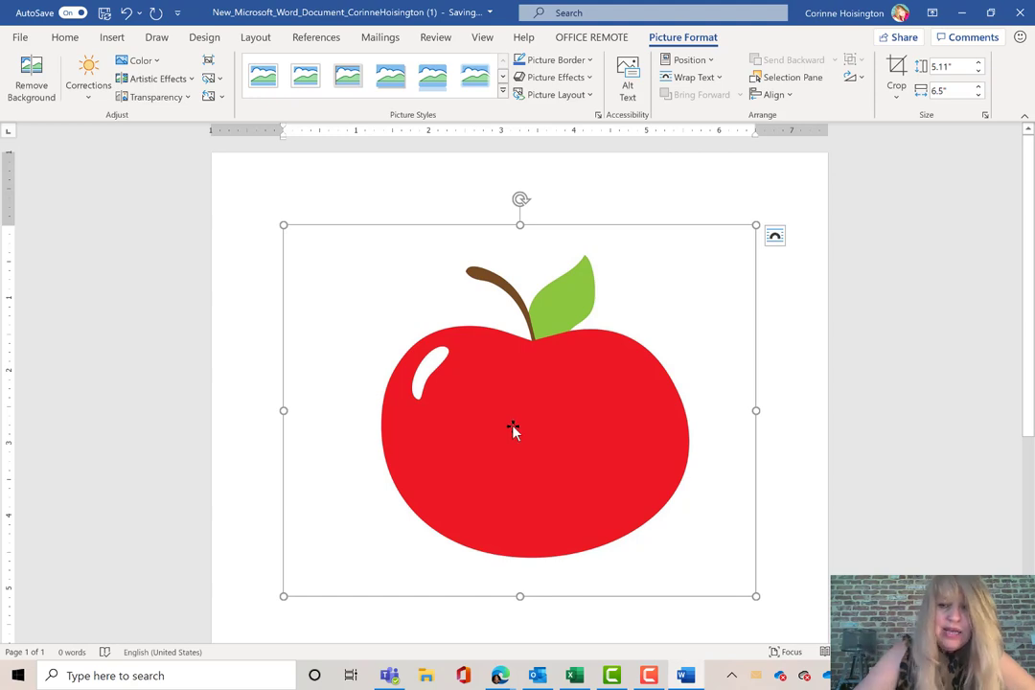
key("Delete")
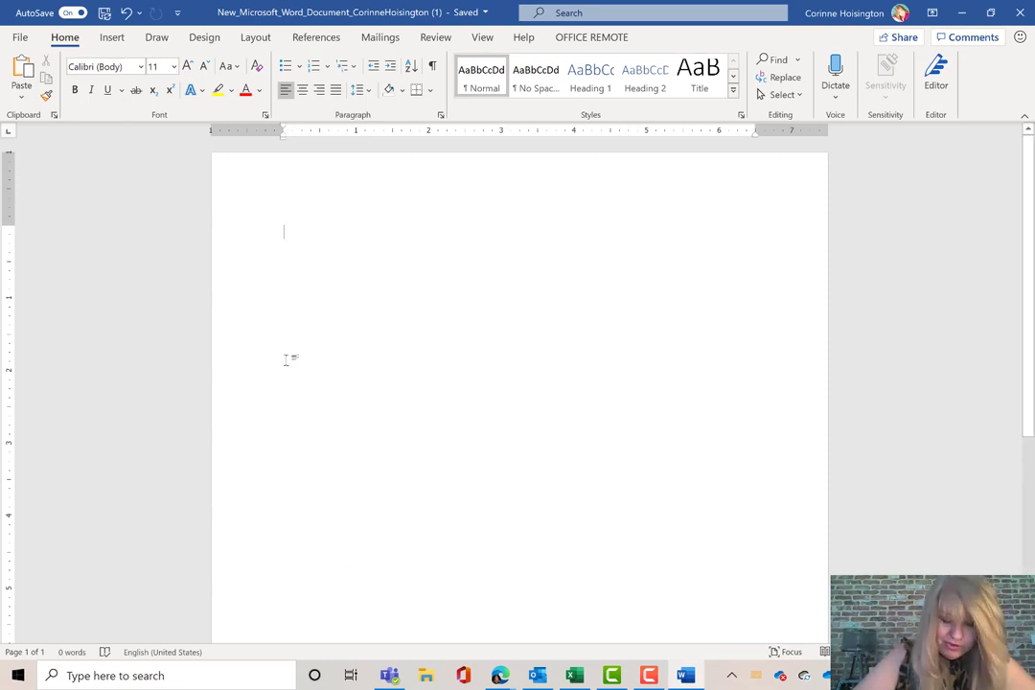
Set the document's page margins to the Narrow preset, 0.5" on all four sides.
left_click(256, 38)
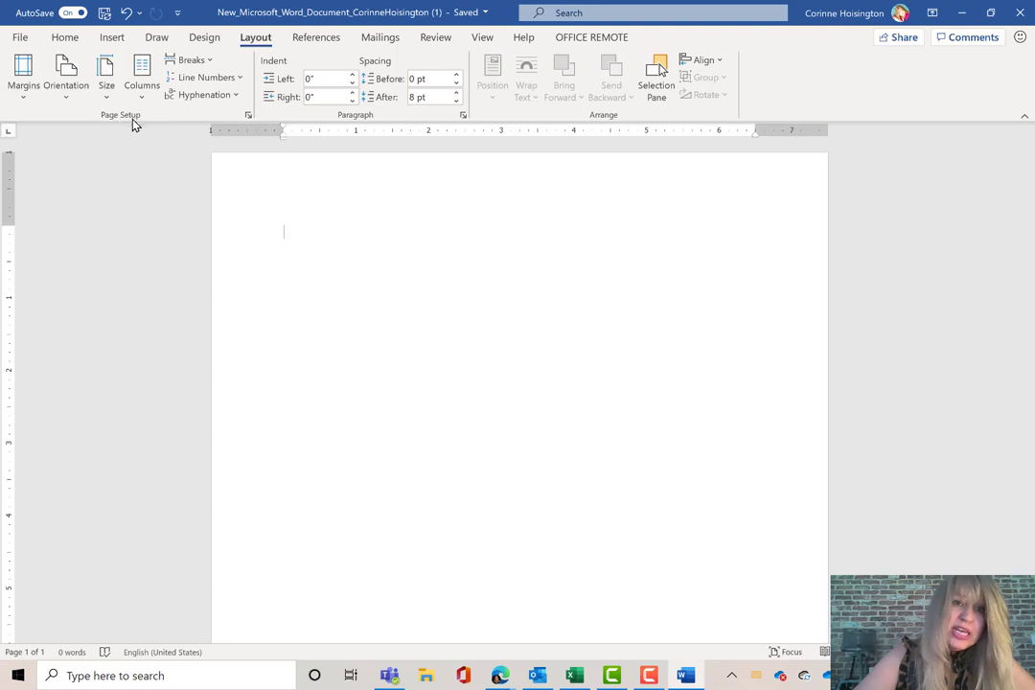
left_click(25, 91)
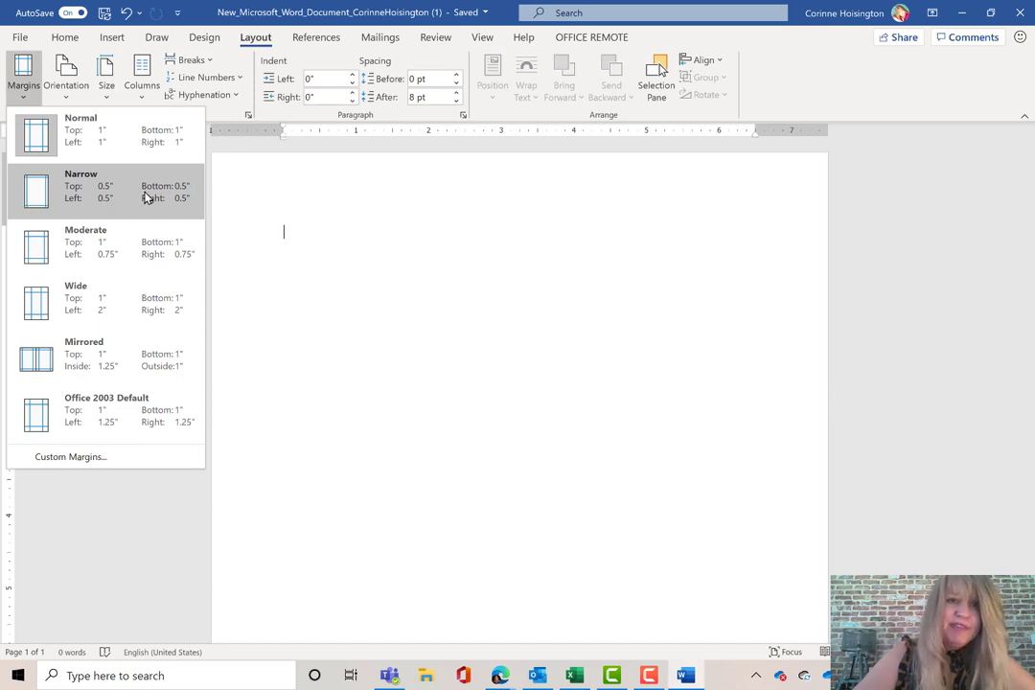
left_click(46, 209)
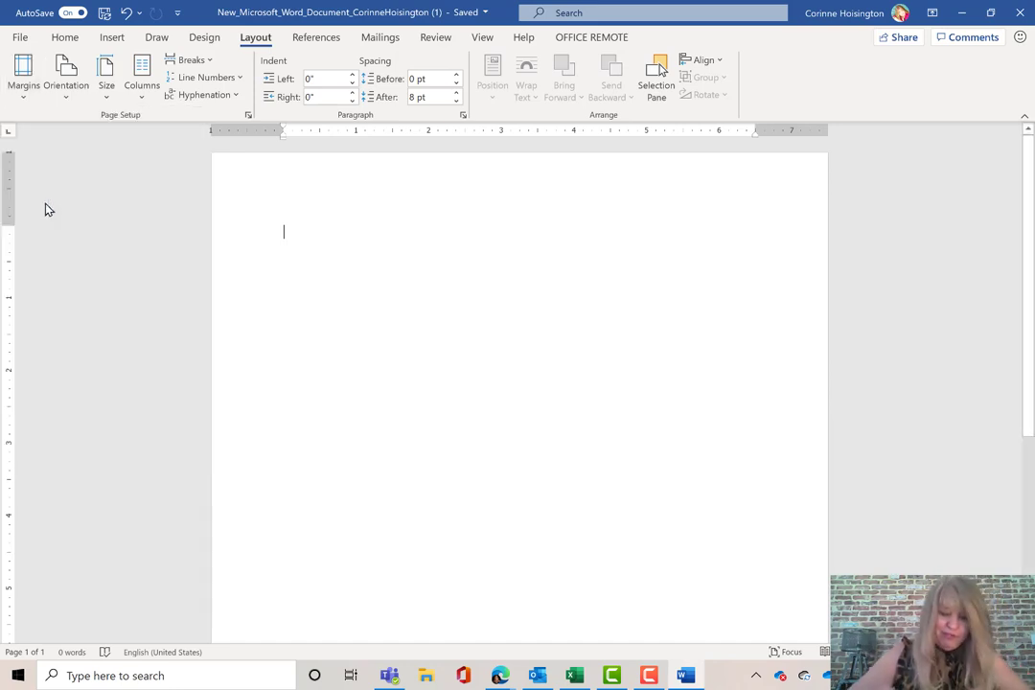
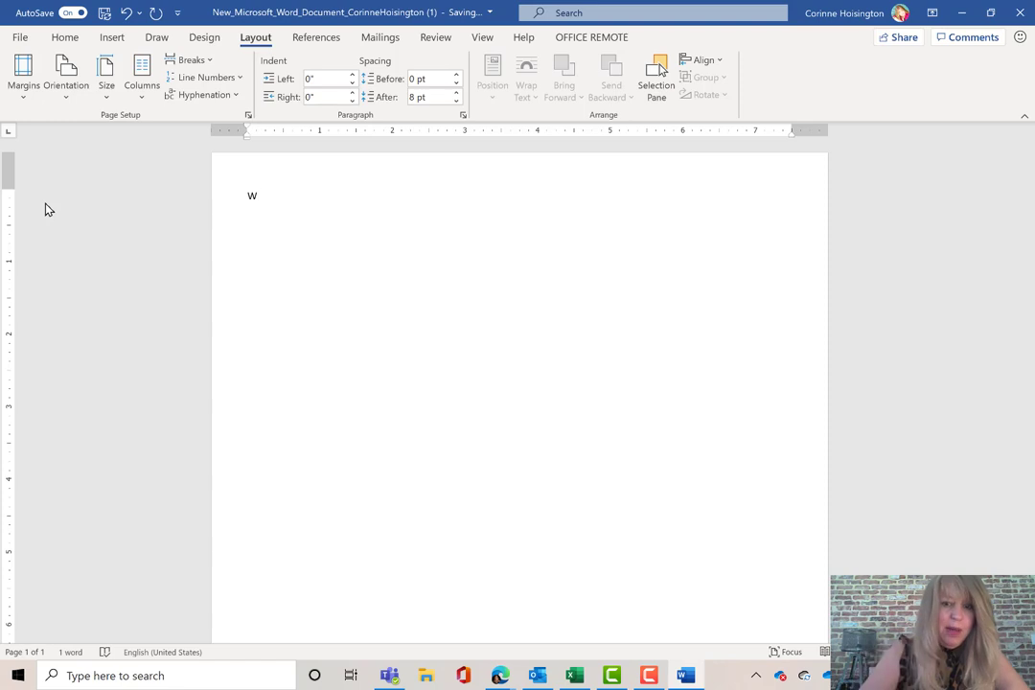
Enter the title "Wash Your Hands!" on the first line and start a new paragraph below it.
type("ash")
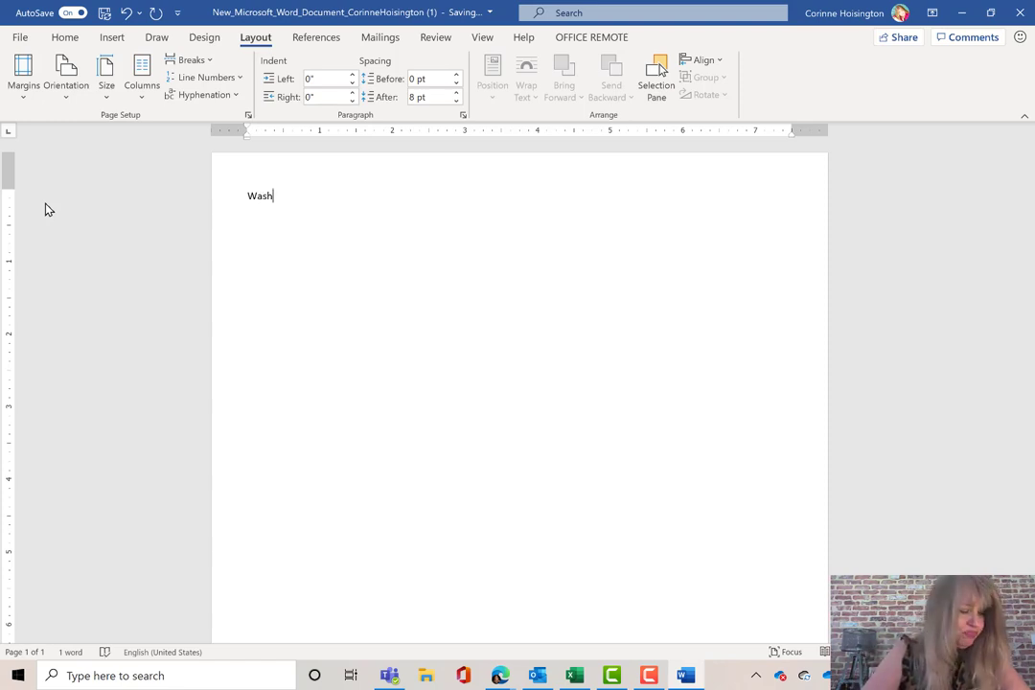
type(" Your Ha")
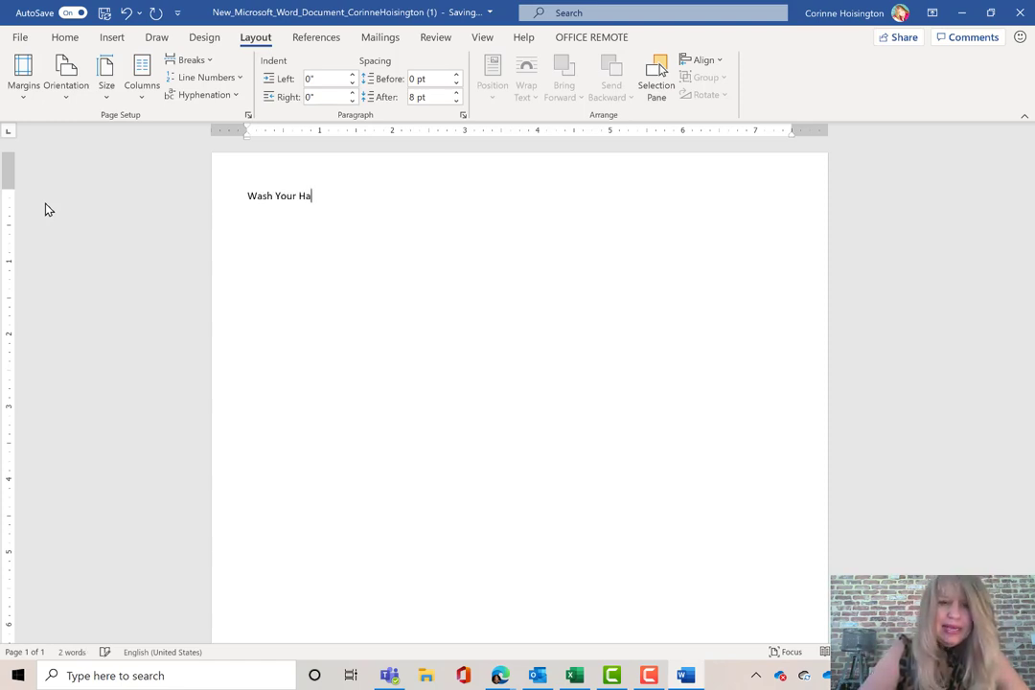
type("nds!")
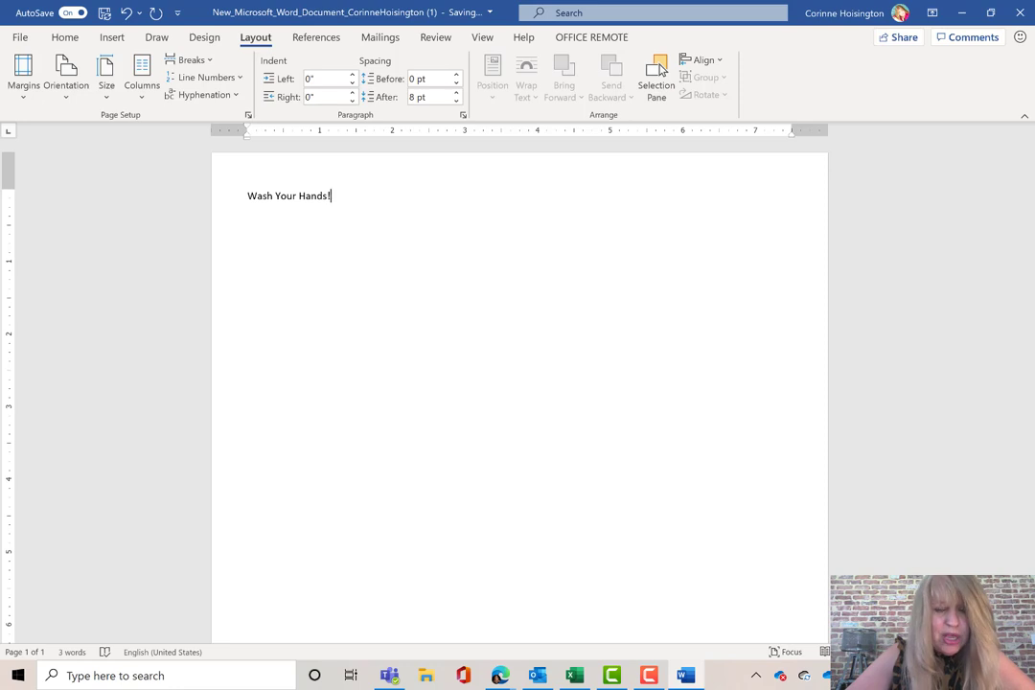
scroll(661, 69, "up", 3)
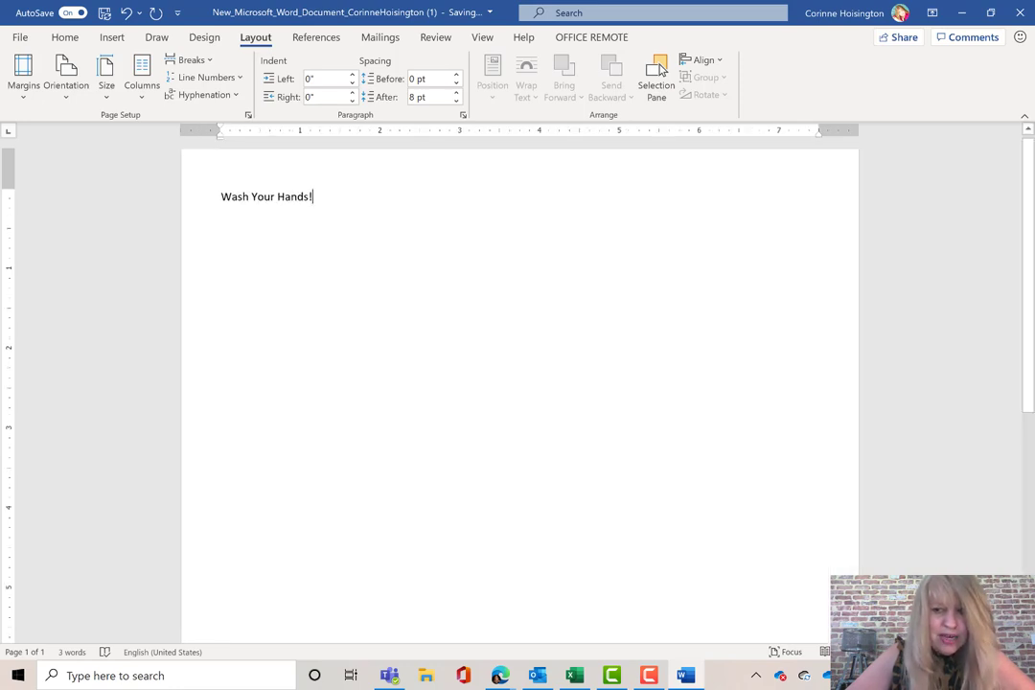
scroll(660, 69, "up", 4)
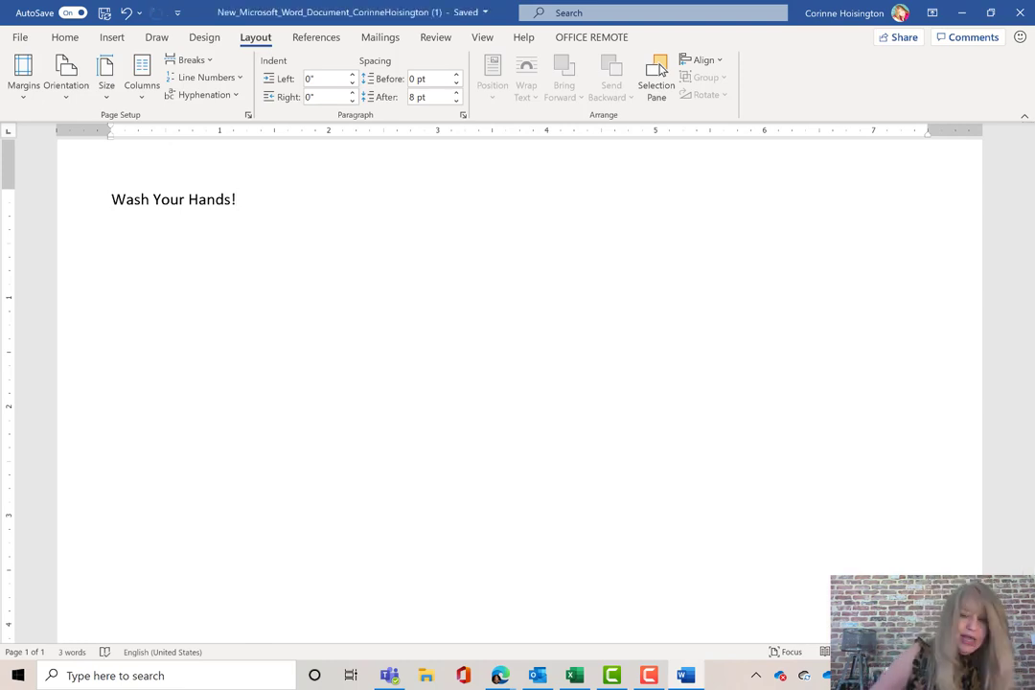
key("Return")
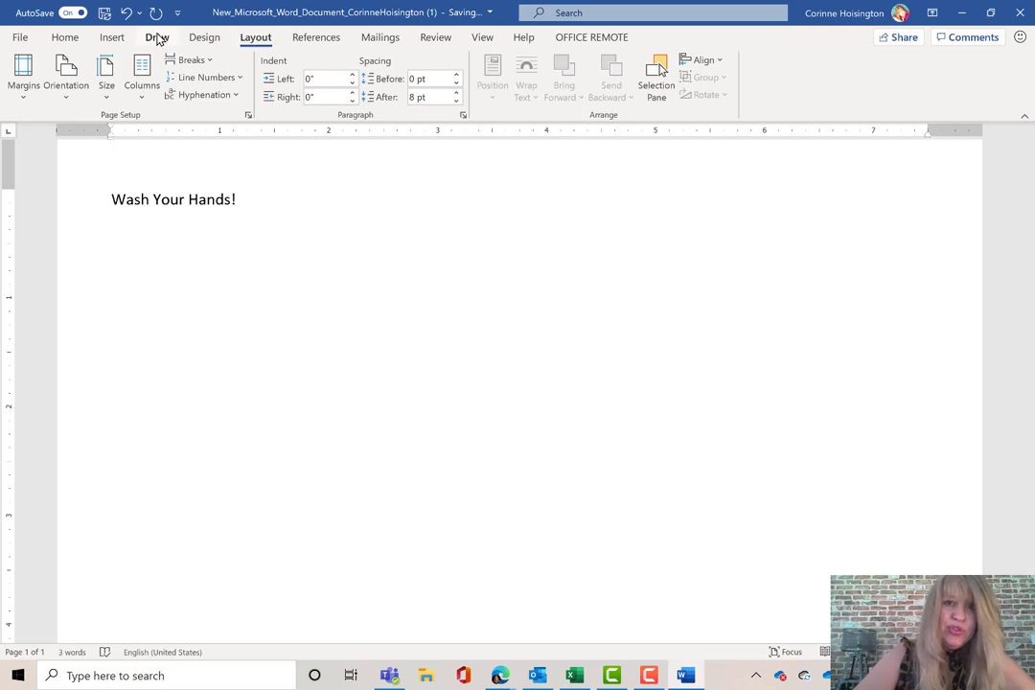
Zoom the document to Page Width and turn on the display of formatting marks.
left_click(483, 41)
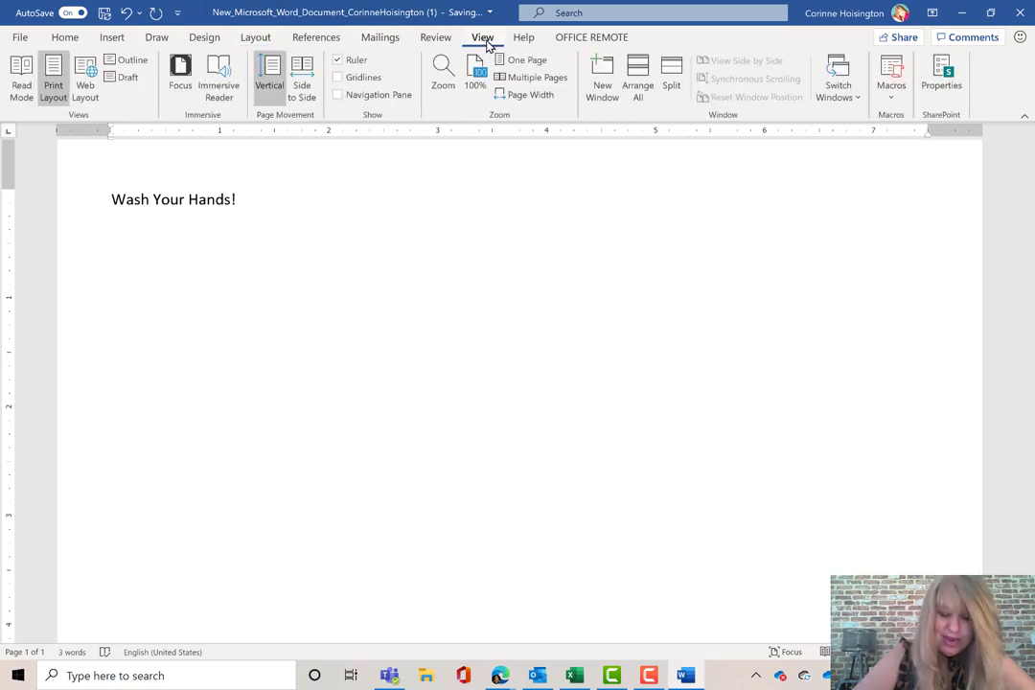
left_click(538, 104)
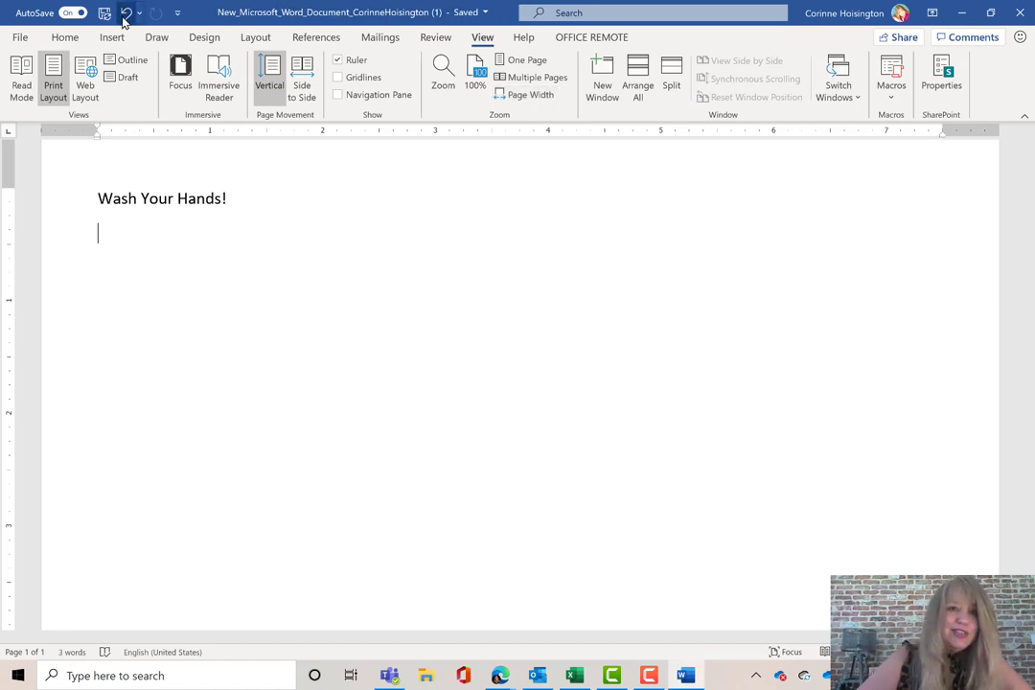
left_click(67, 40)
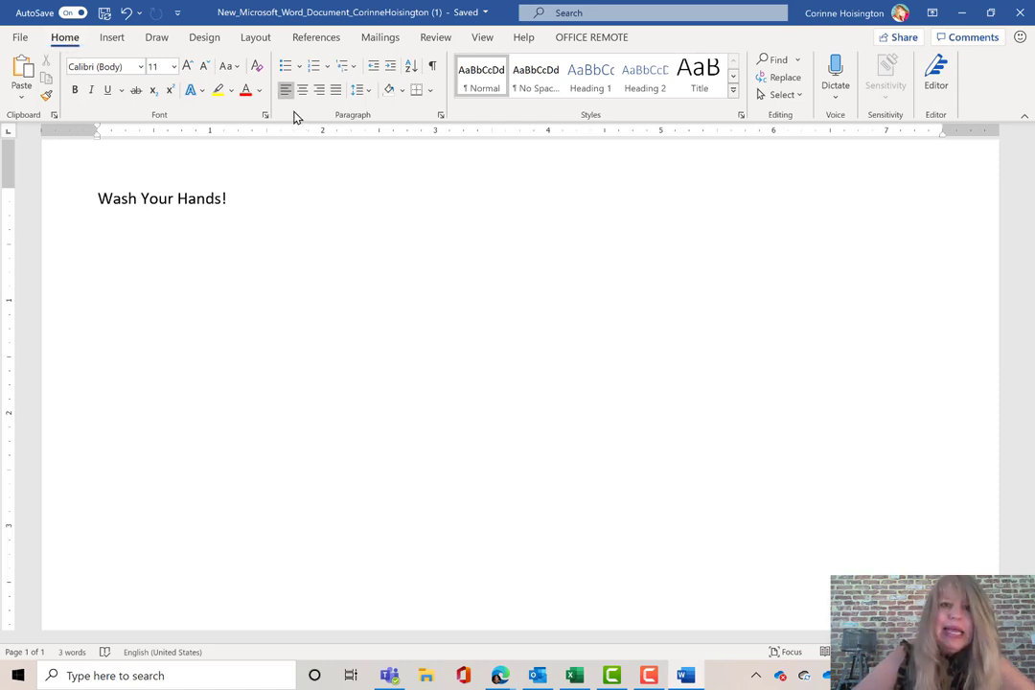
left_click(434, 70)
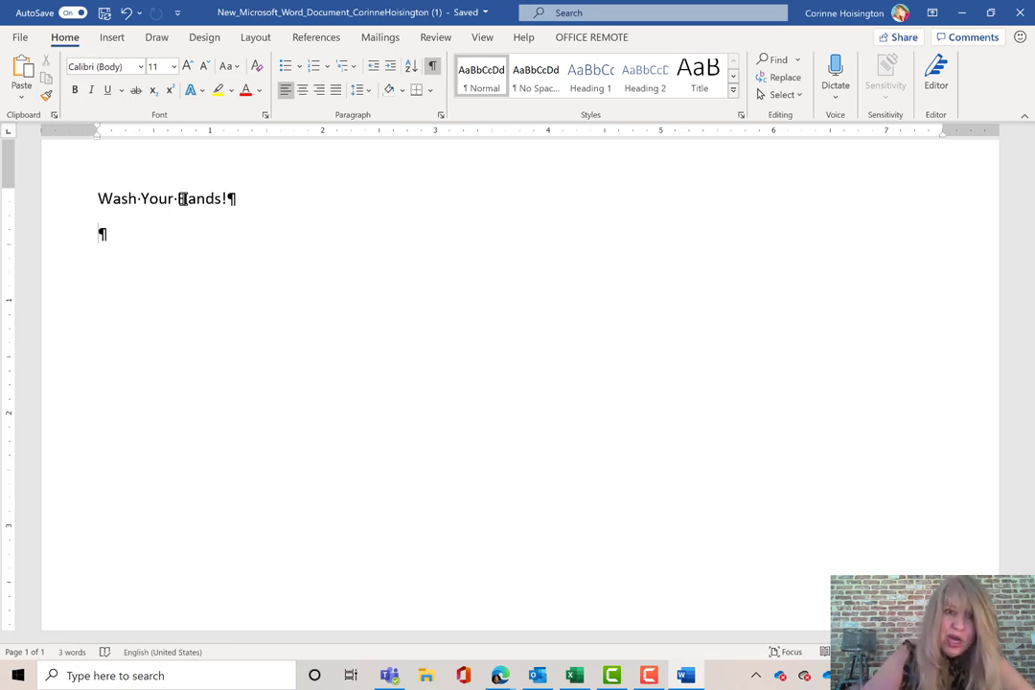
Below the title, enter "Washing your hands with soap and water can decrease outbreaks of foodborne illness because it can prevent spreading germs from your hands to food.".
type("Washing")
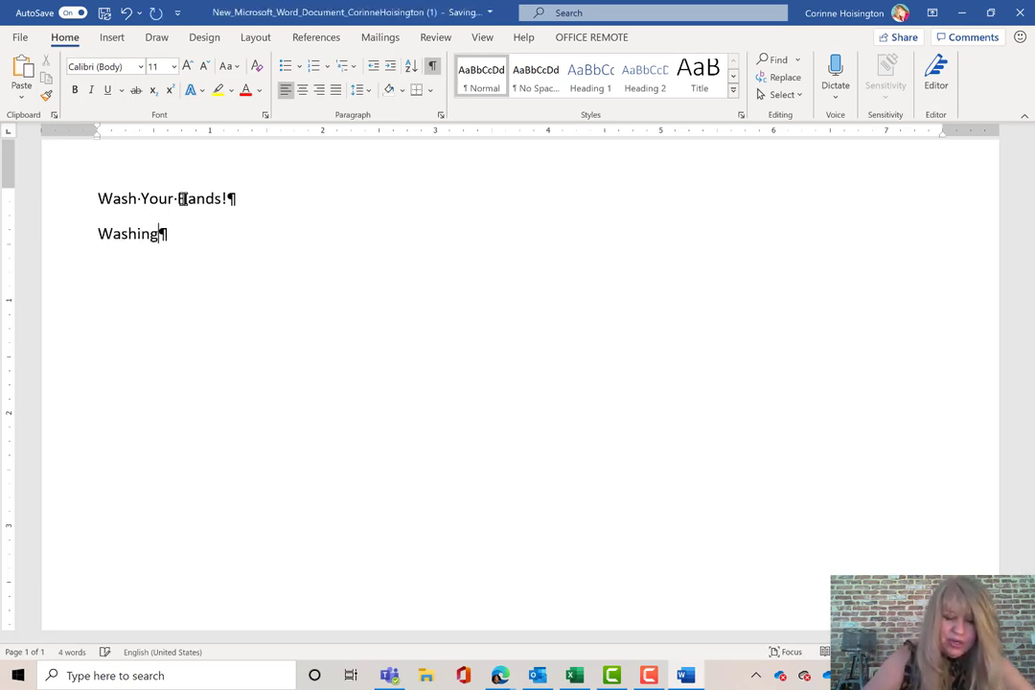
type(" your ")
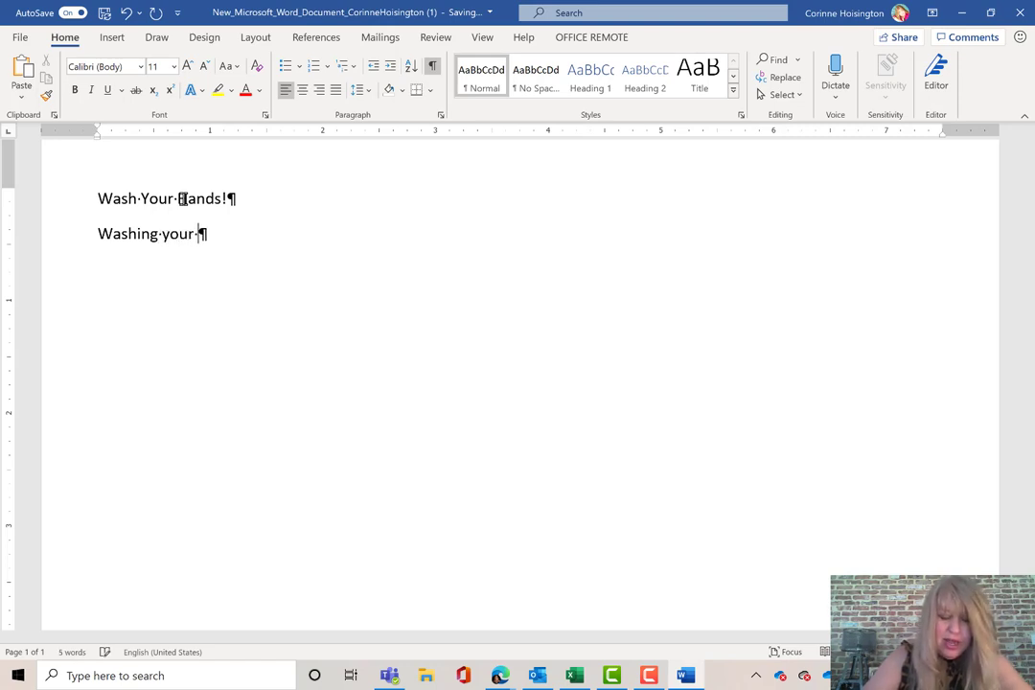
type("hands")
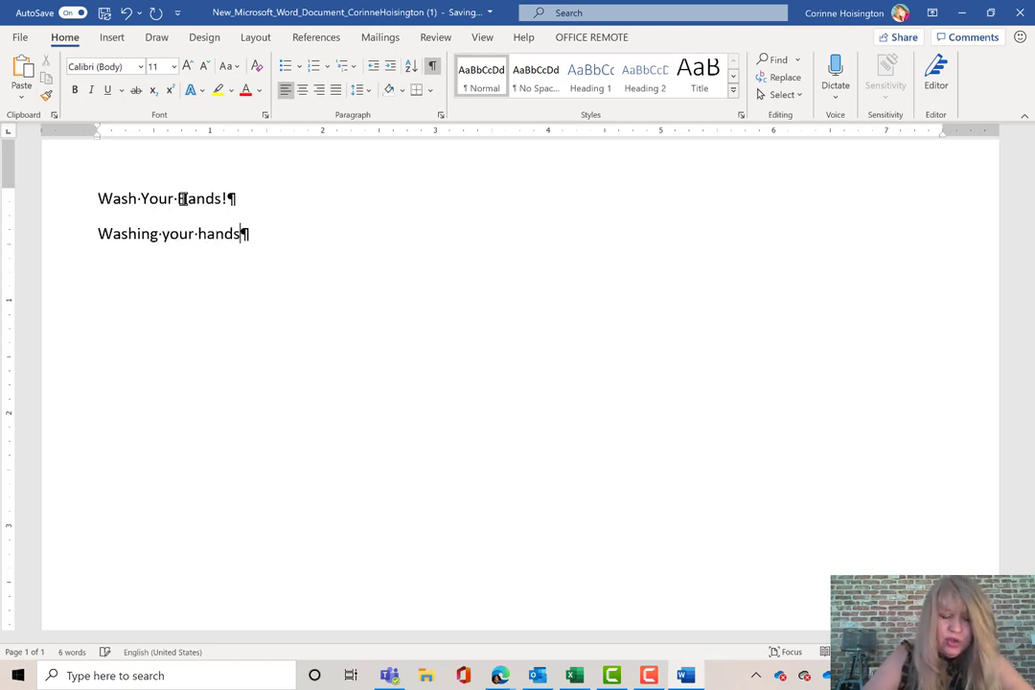
type(" with")
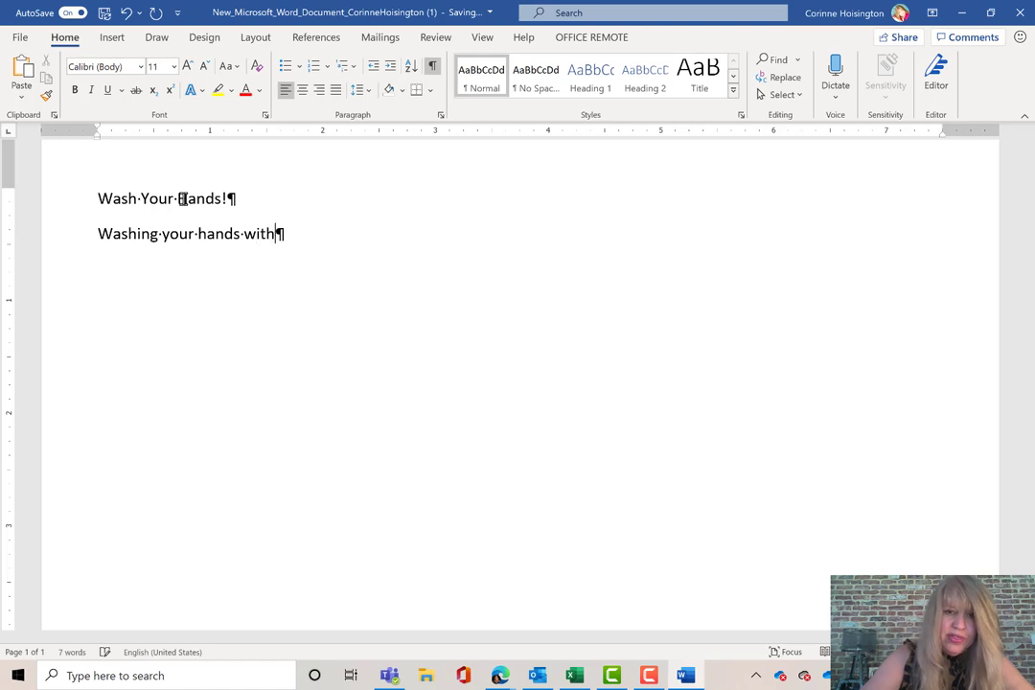
type(" soap")
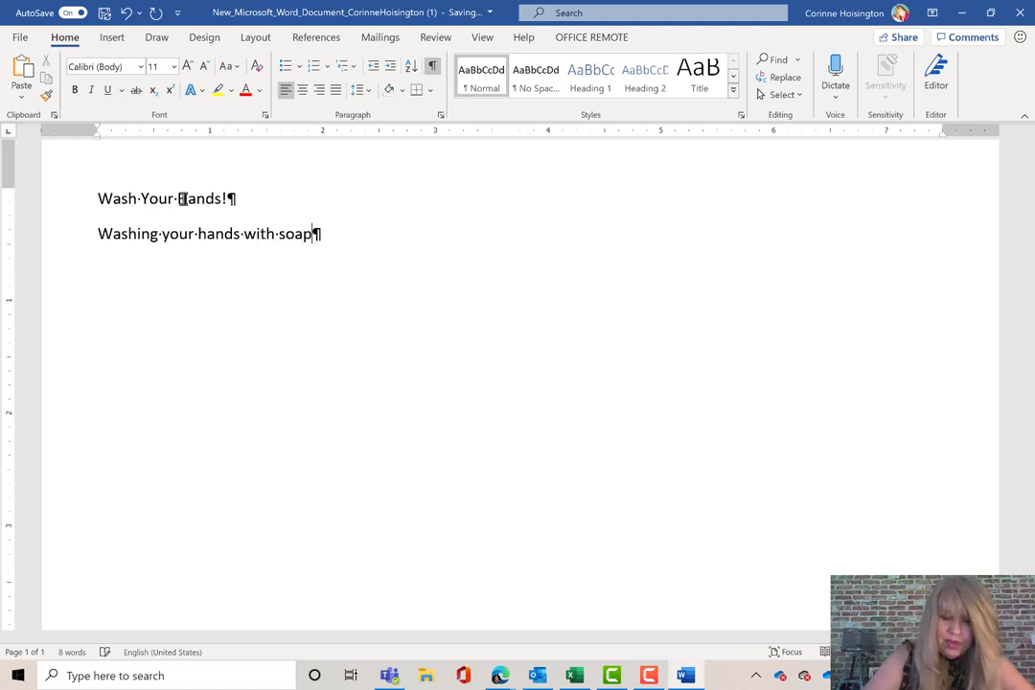
type(" and water ")
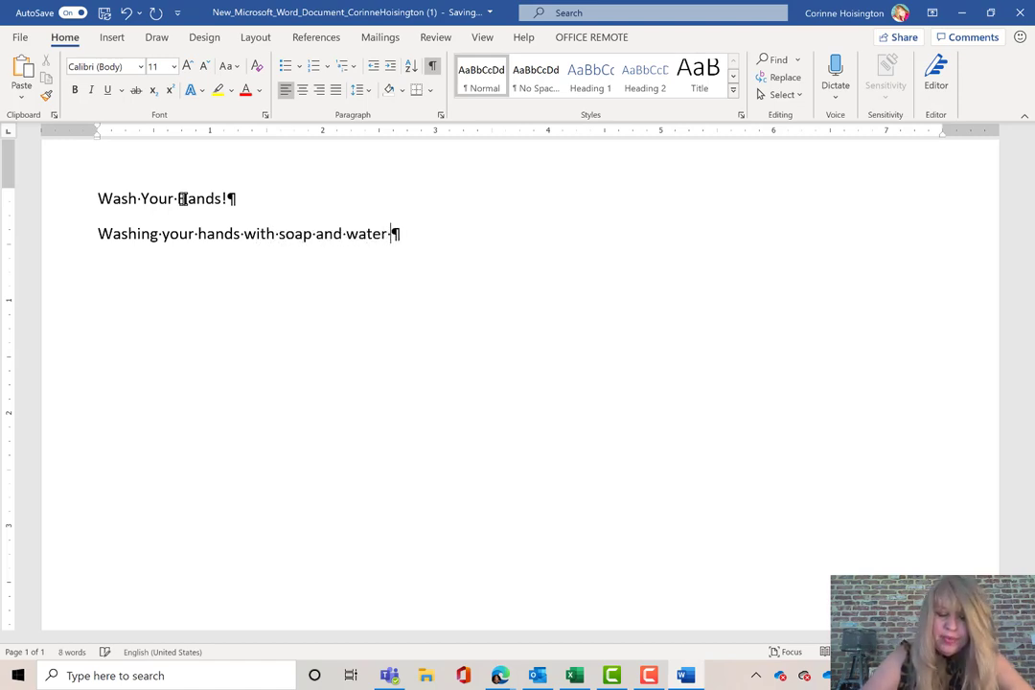
type("can decre")
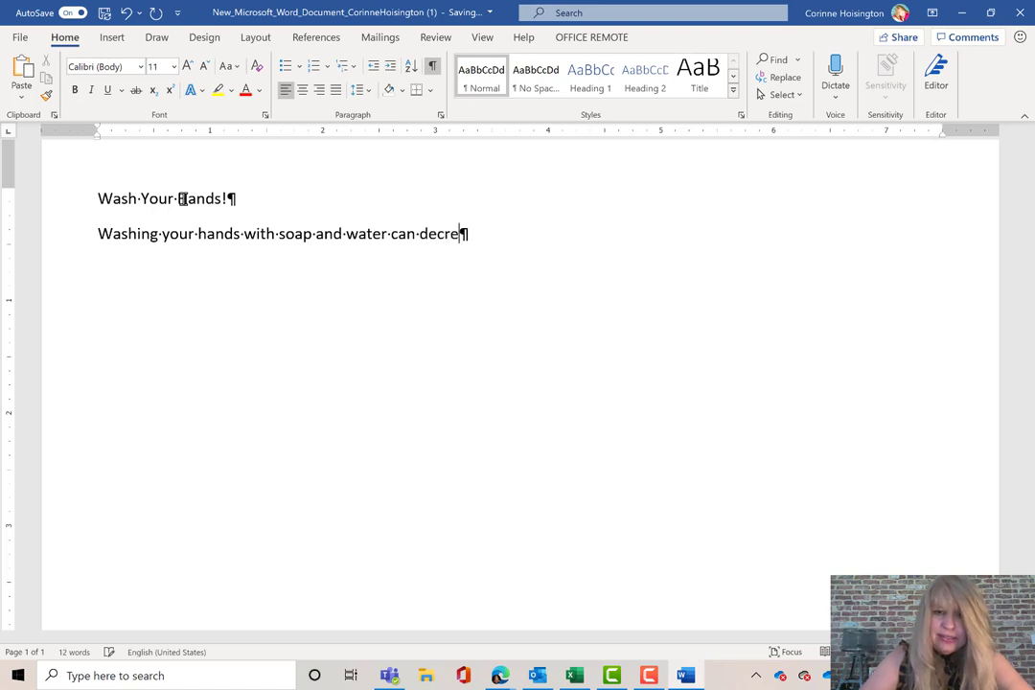
type("ase out")
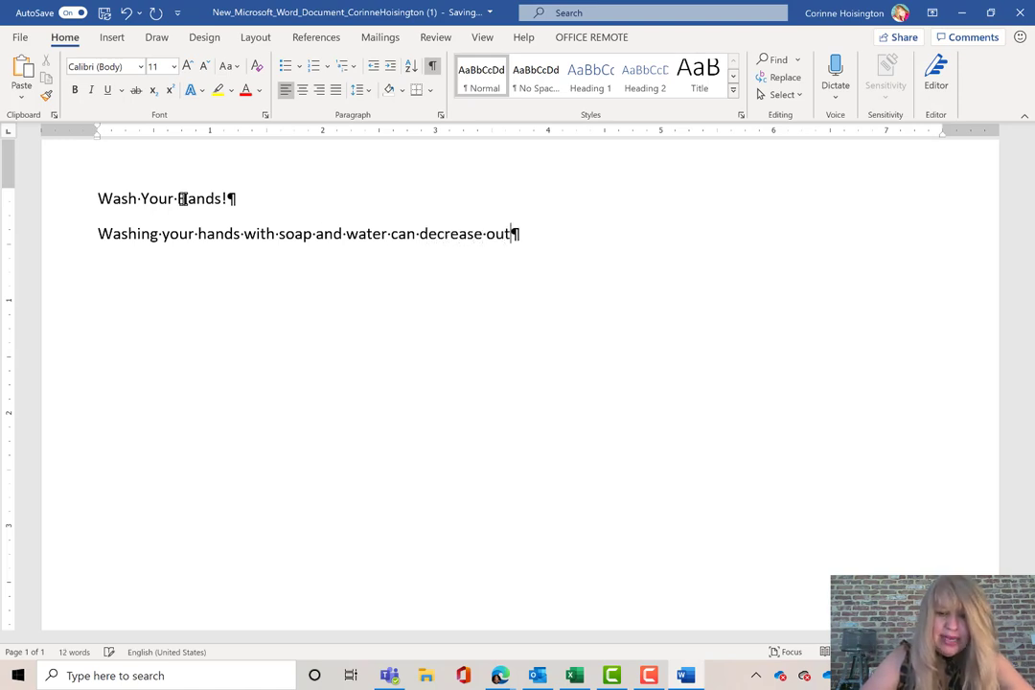
type("breaks of ")
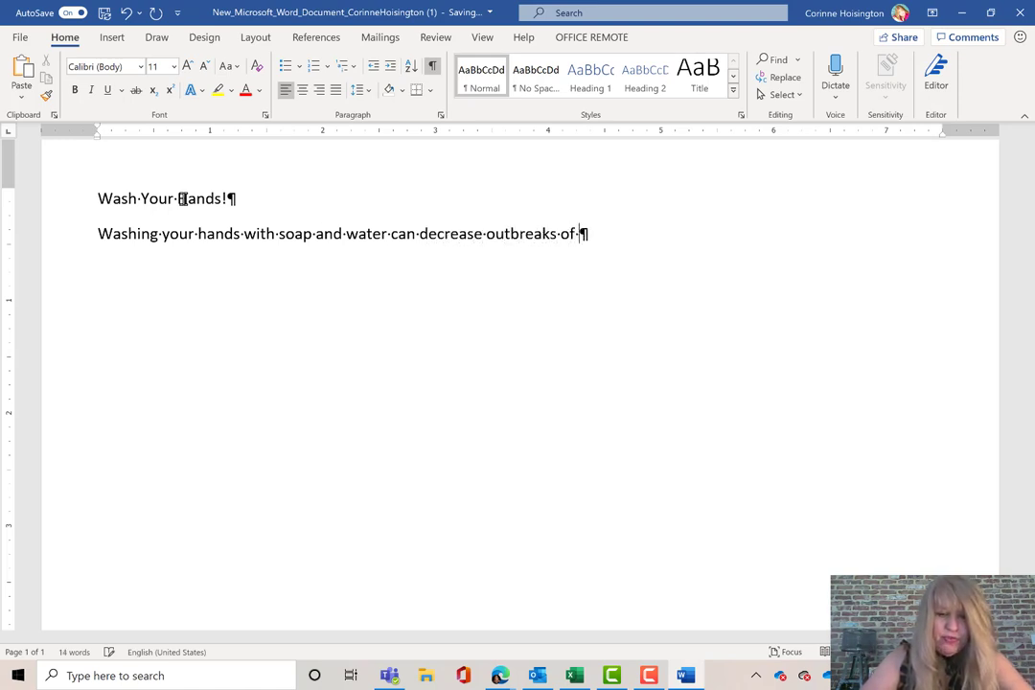
type("foodborn")
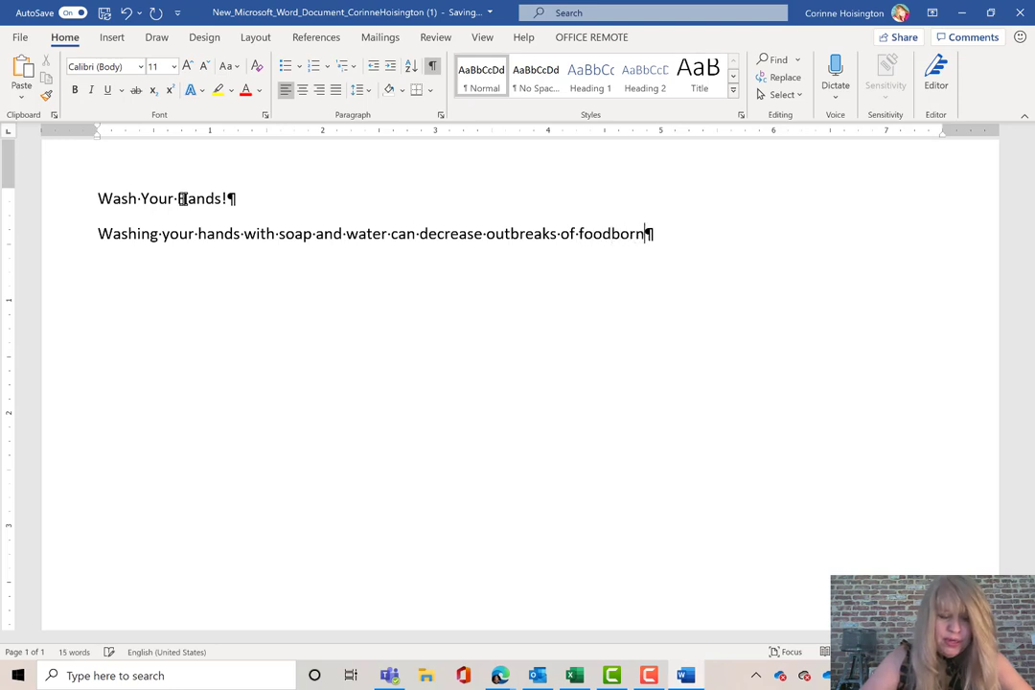
type("e illness ")
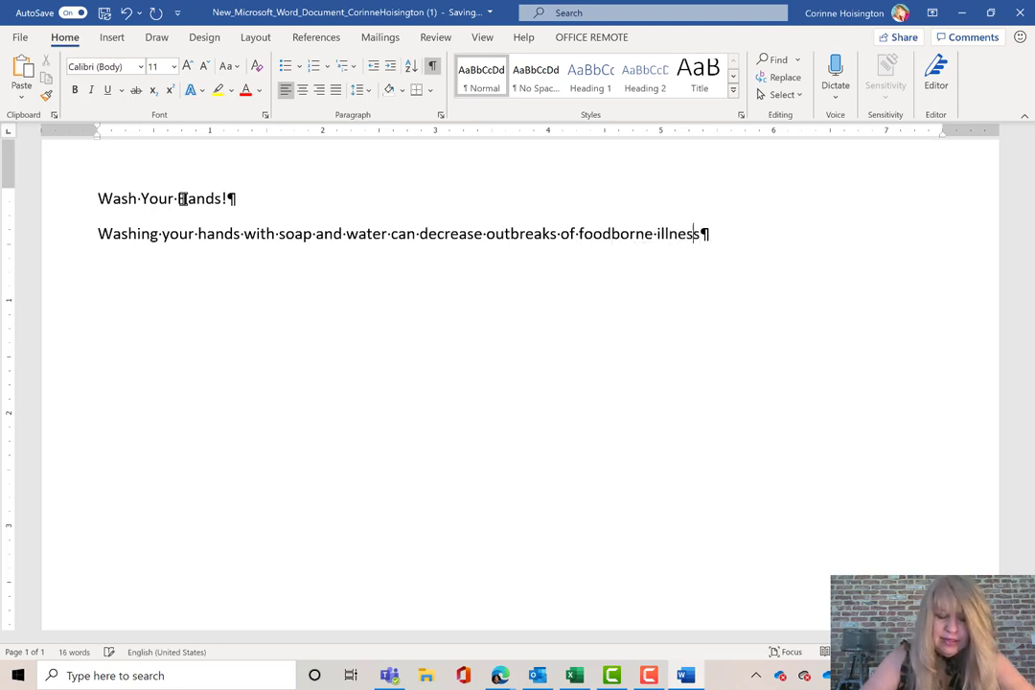
type("becau")
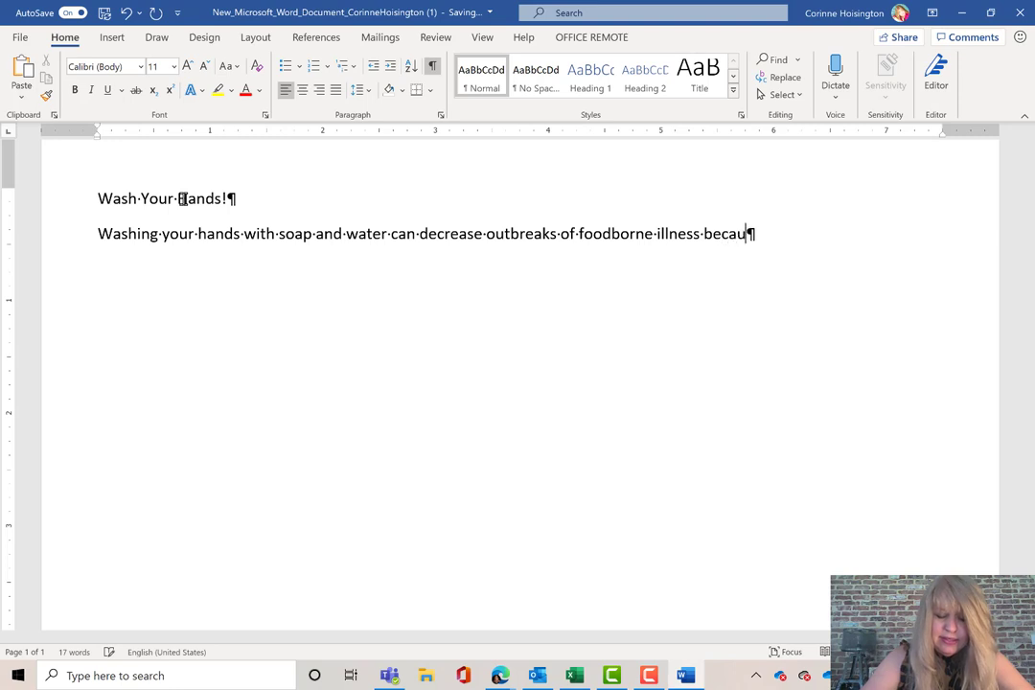
type("se it can pre")
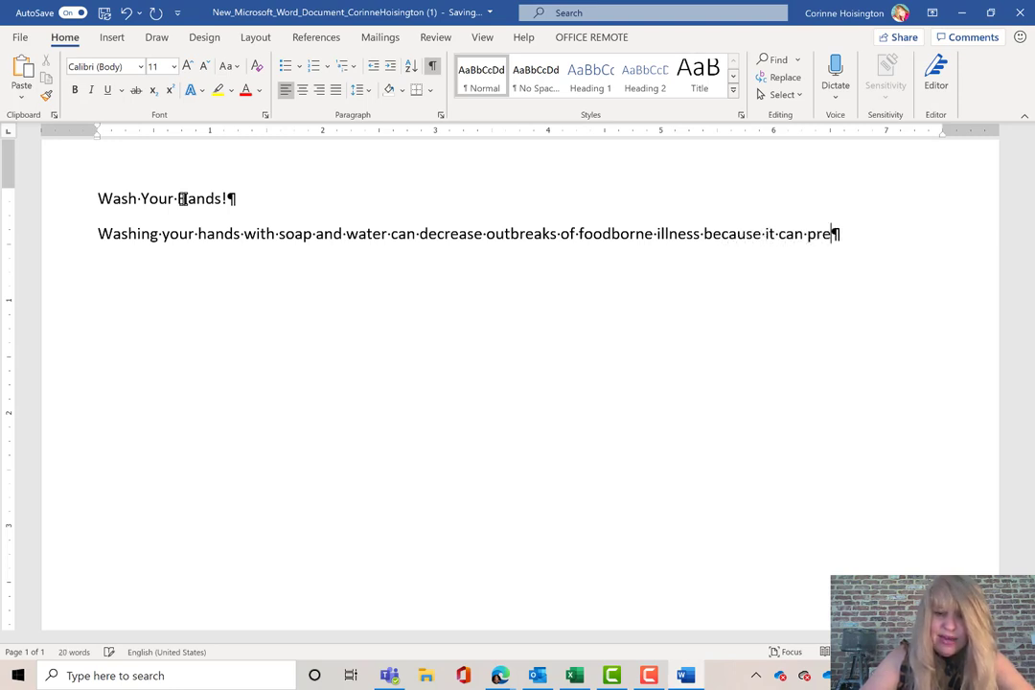
type("vent sp")
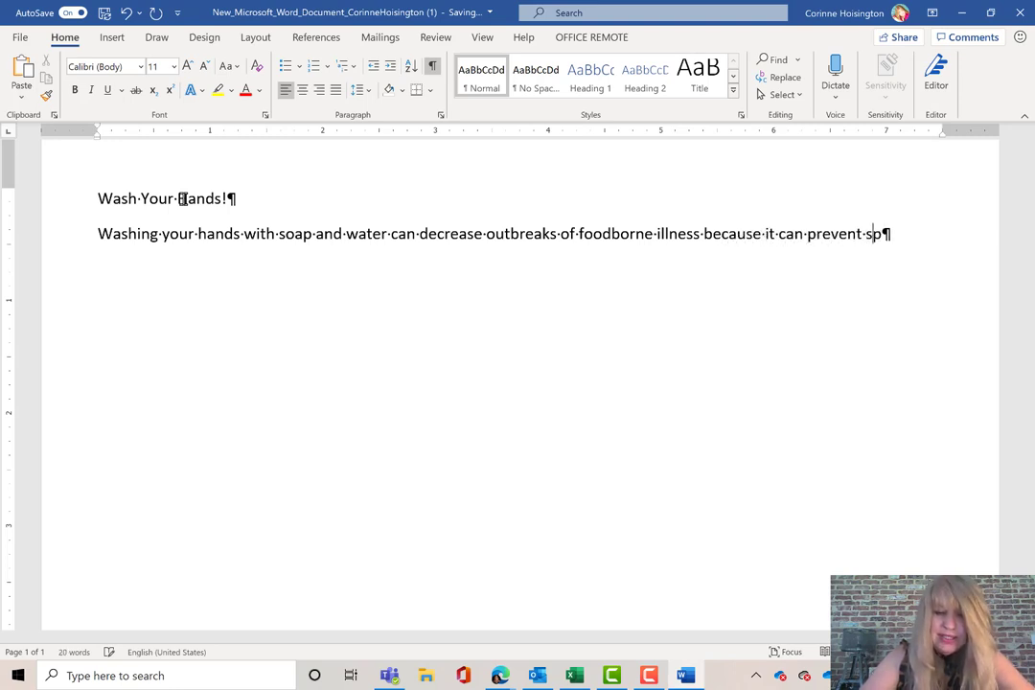
type("reading germ")
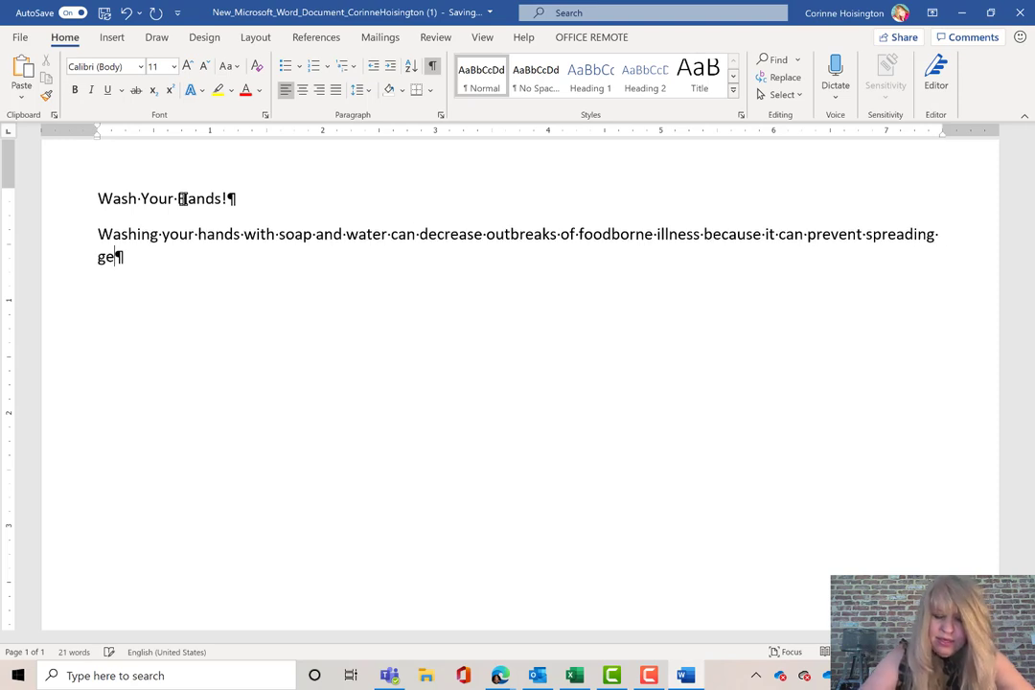
type("s from your")
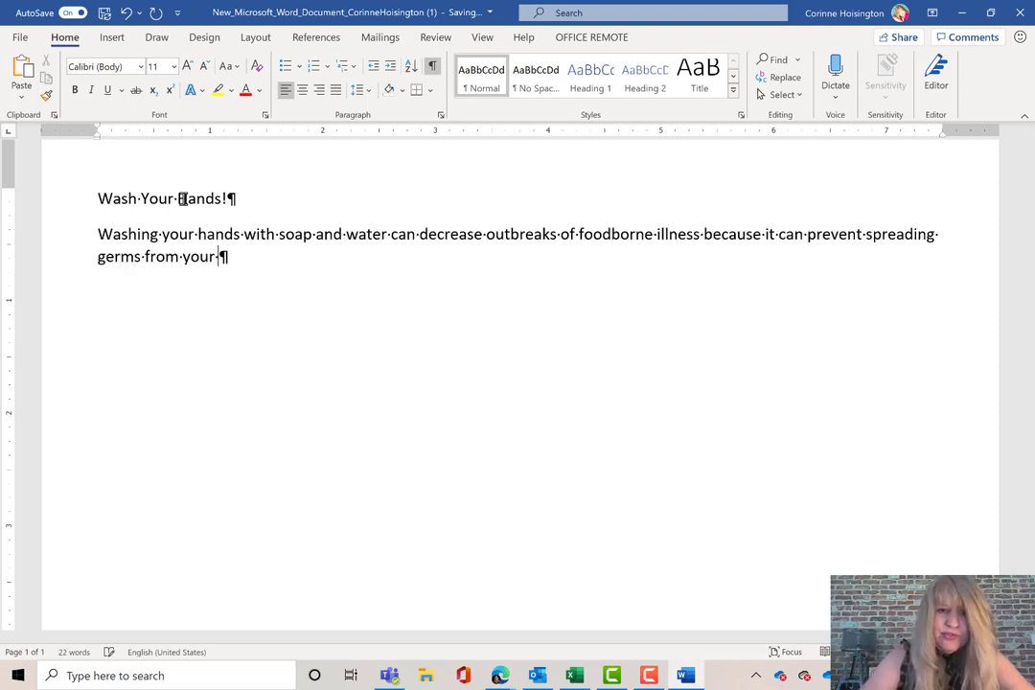
type(" hands to food")
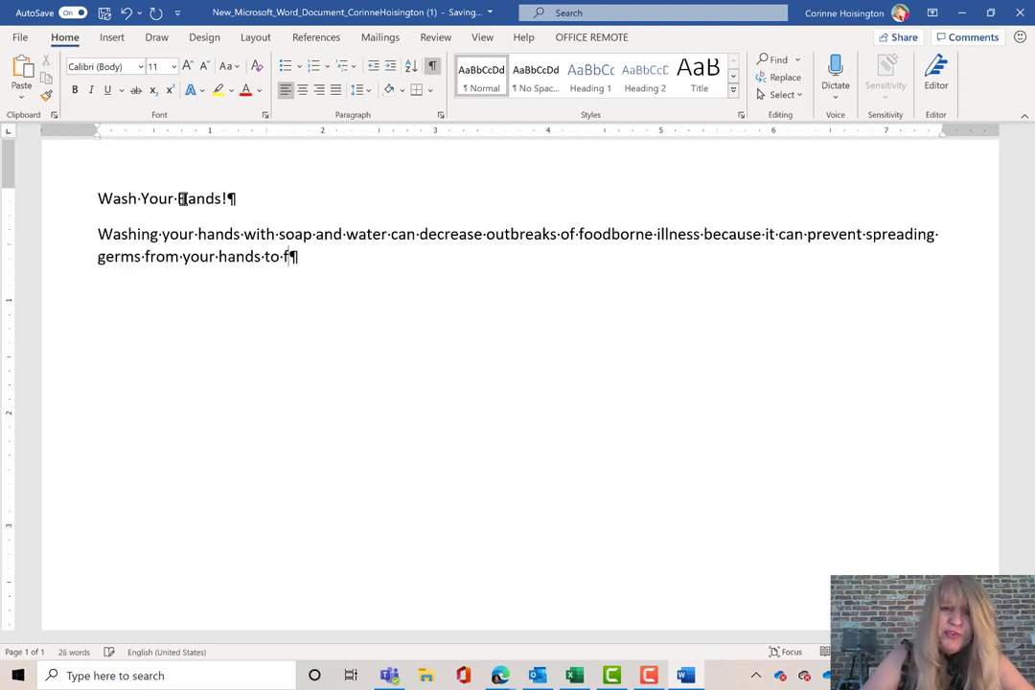
type(".")
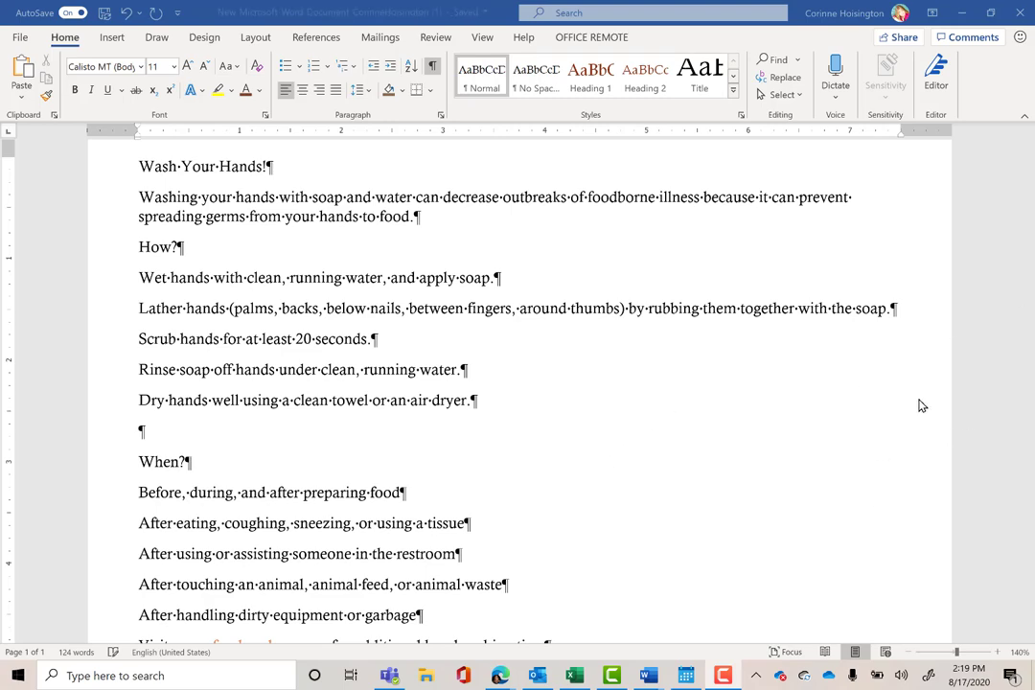
Review the unformatted flyer text and compare it with the finished flyer in SC_WD_1_WashHandsFlyerFormatted_FirstLastName, returning to the working document.
scroll(918, 406, "down", 3)
scroll(917, 405, "up", 4)
left_click(139, 342)
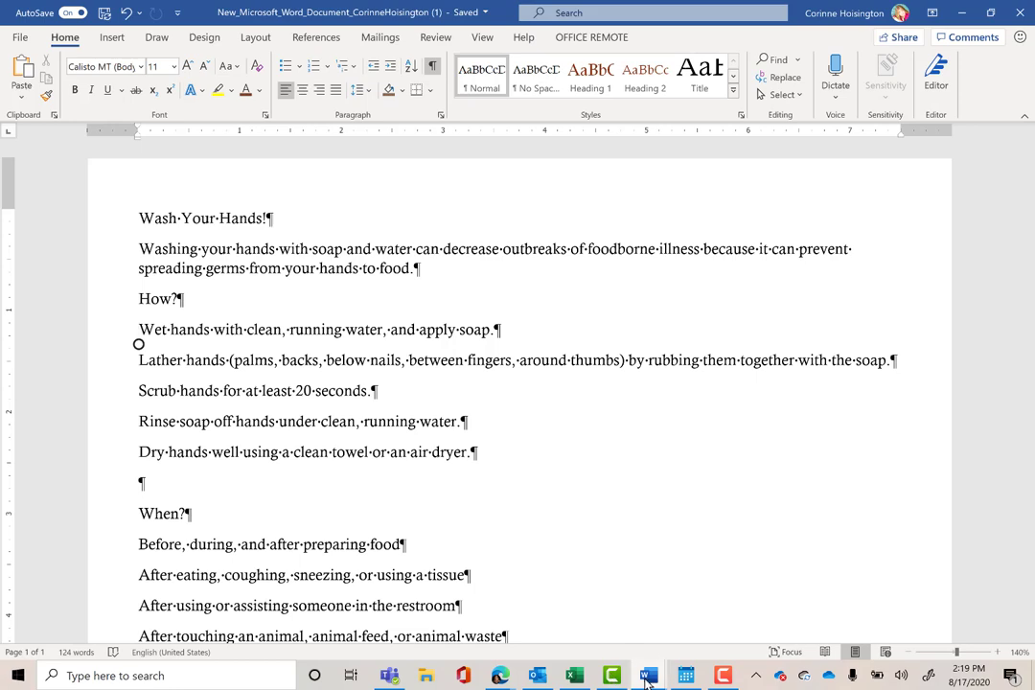
mouse_move(648, 677)
left_click(736, 618)
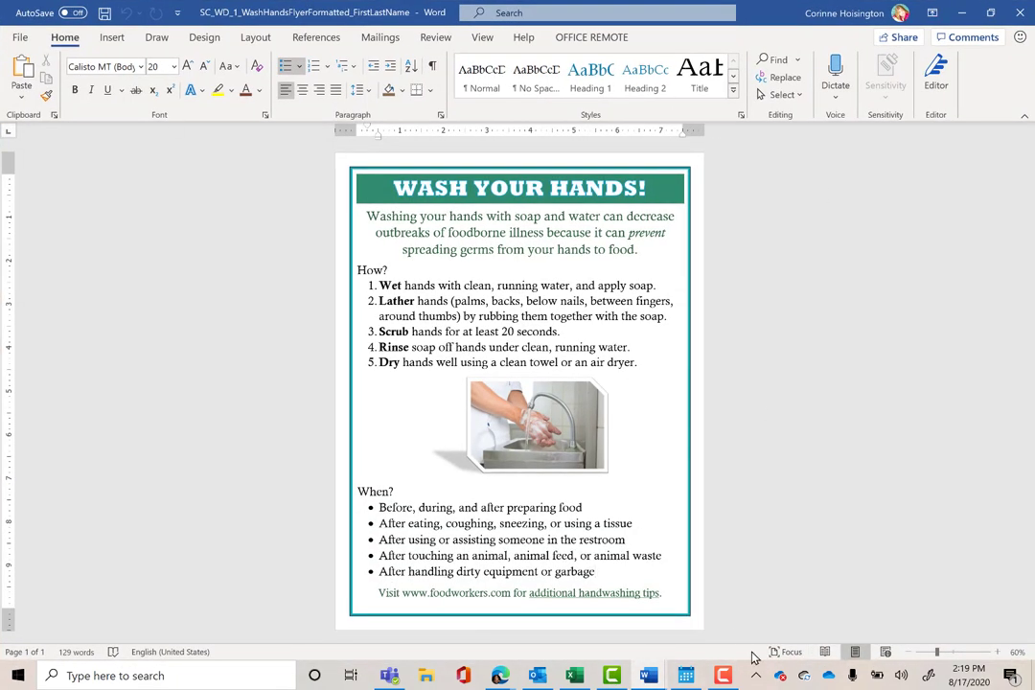
left_click(962, 15)
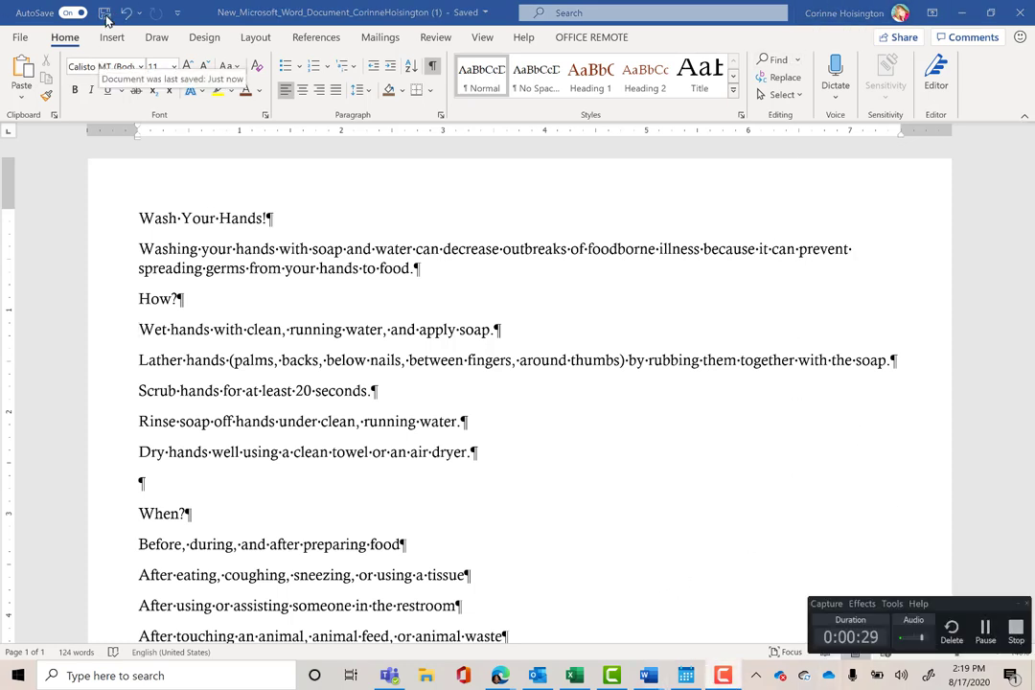
Apply the Office theme to the document and display its font color palette.
left_click(209, 38)
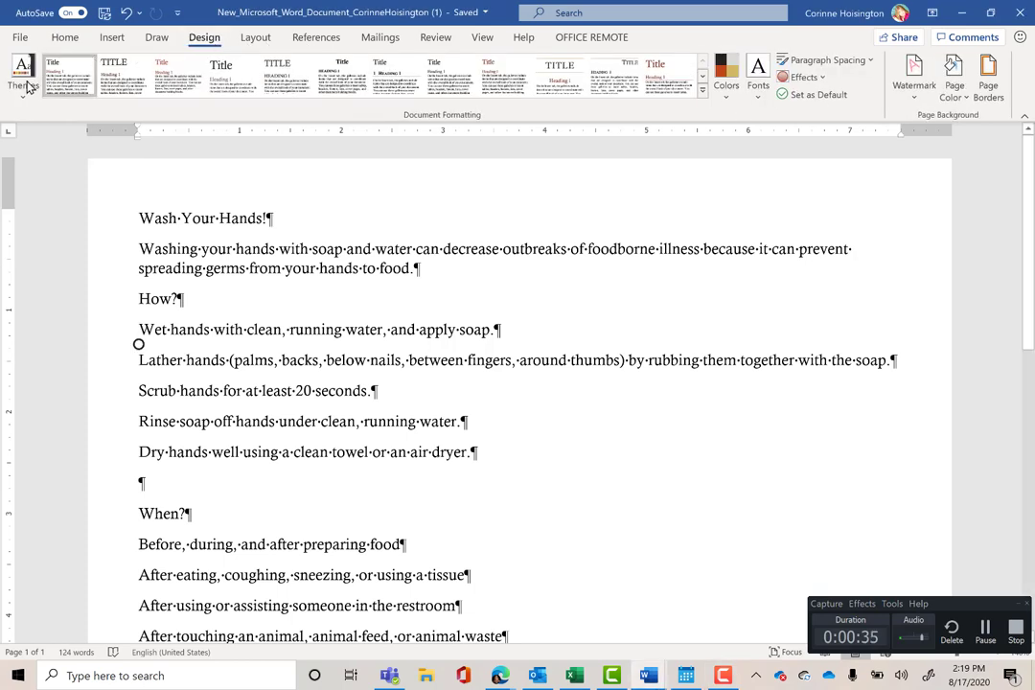
left_click(67, 38)
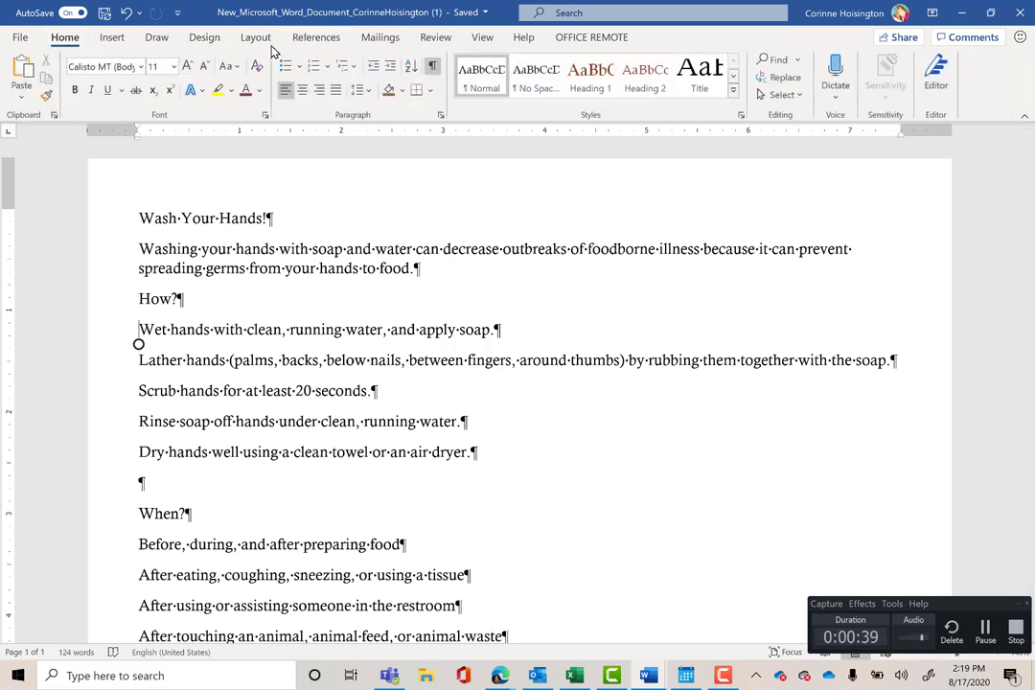
left_click(204, 39)
left_click(24, 72)
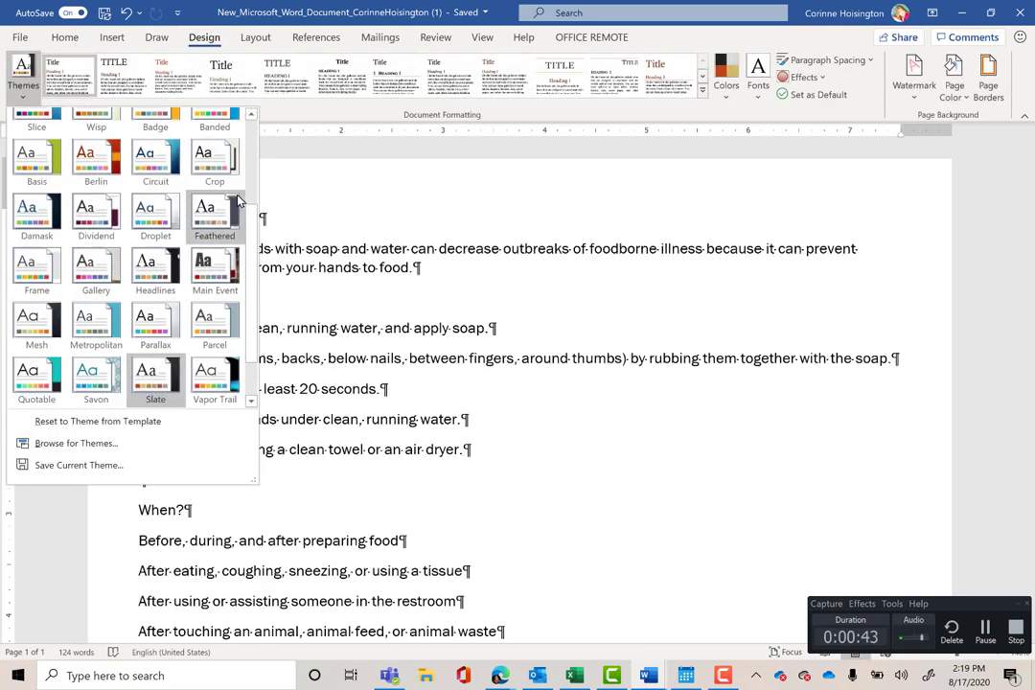
left_click(249, 167)
left_click(32, 156)
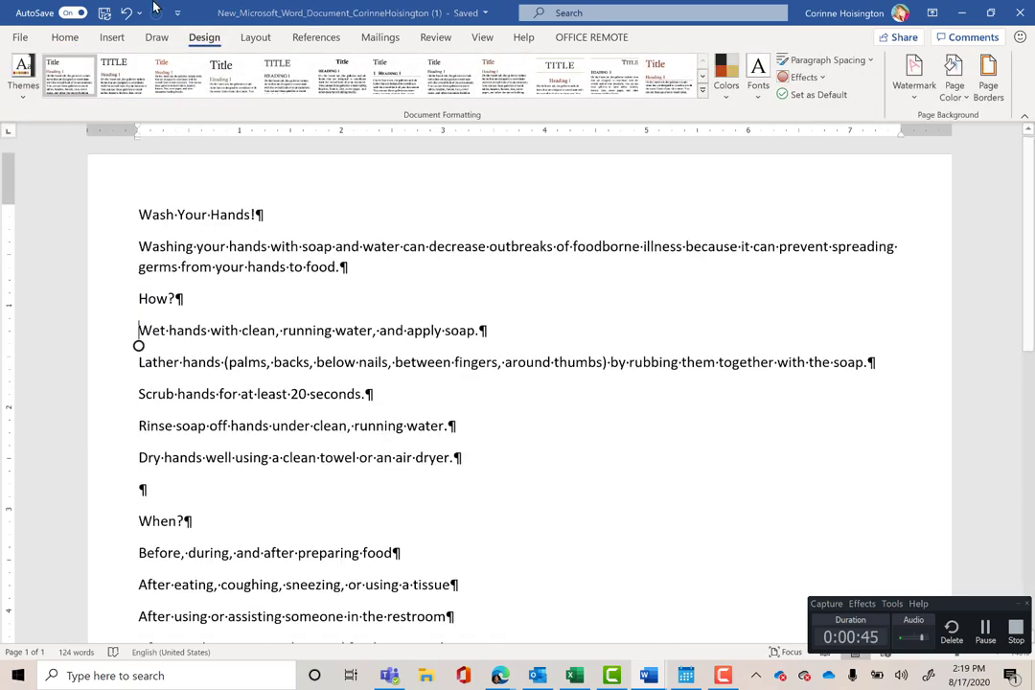
left_click(64, 37)
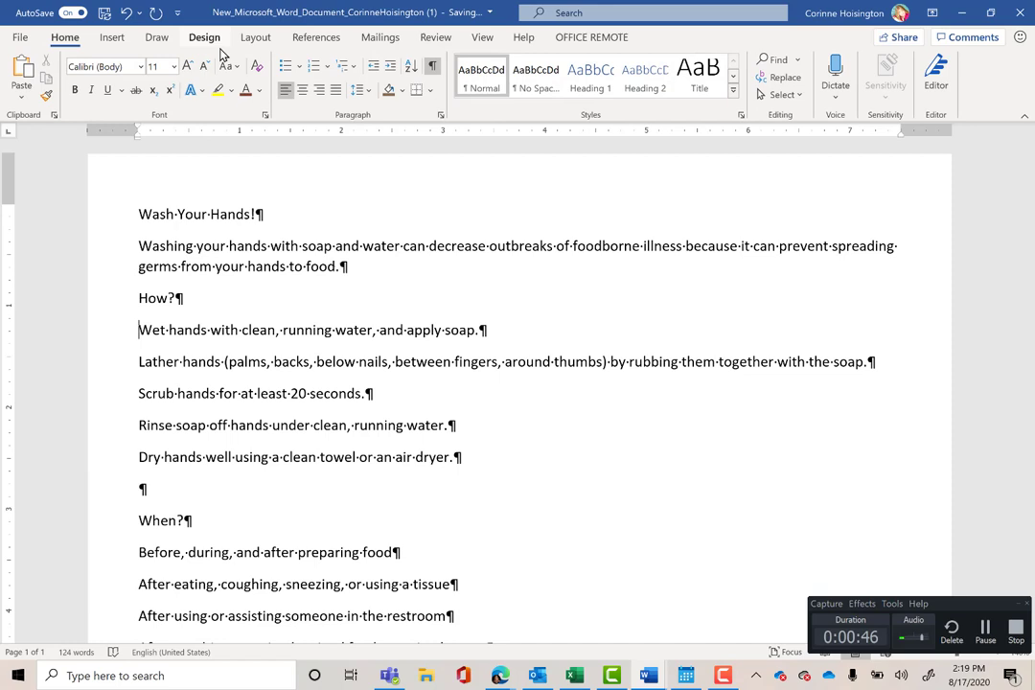
left_click(260, 90)
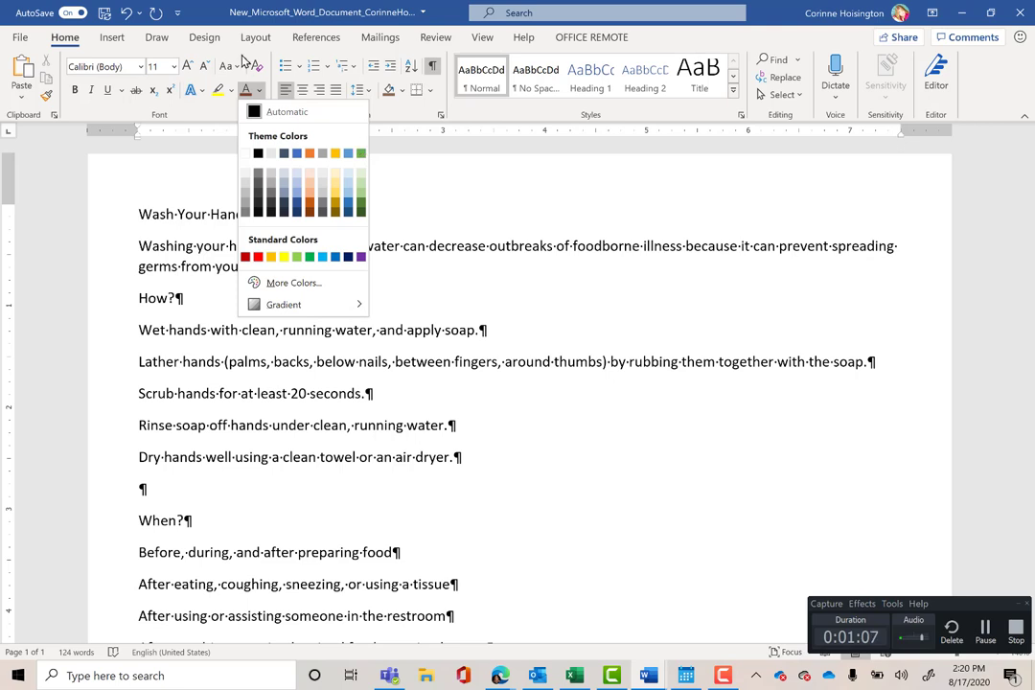
Apply the Slate theme to the hand-washing document.
left_click(201, 38)
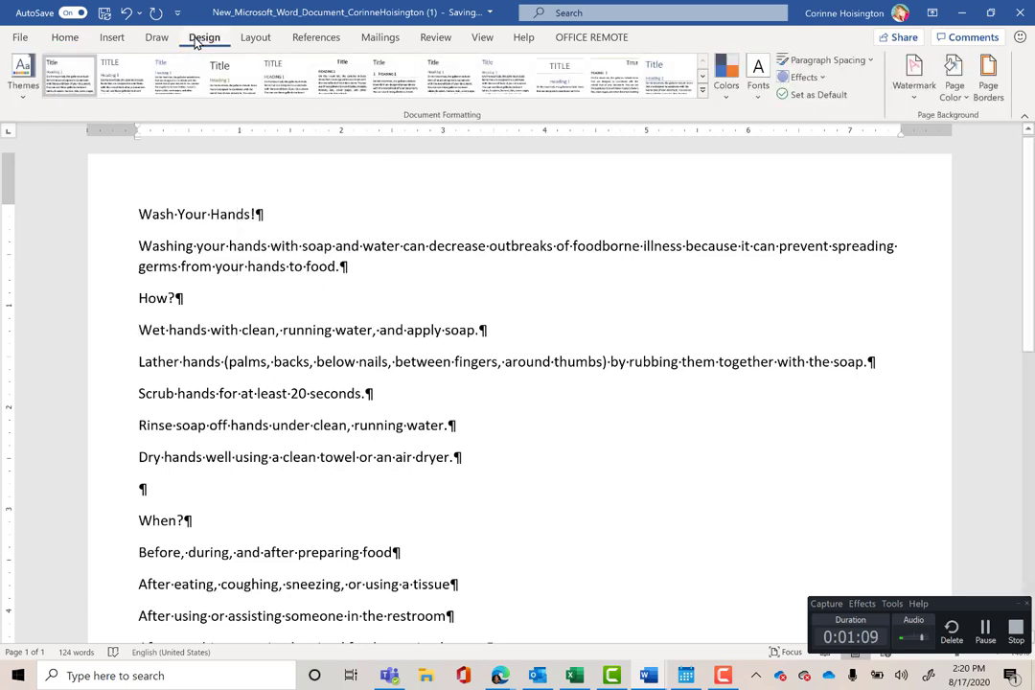
left_click(24, 84)
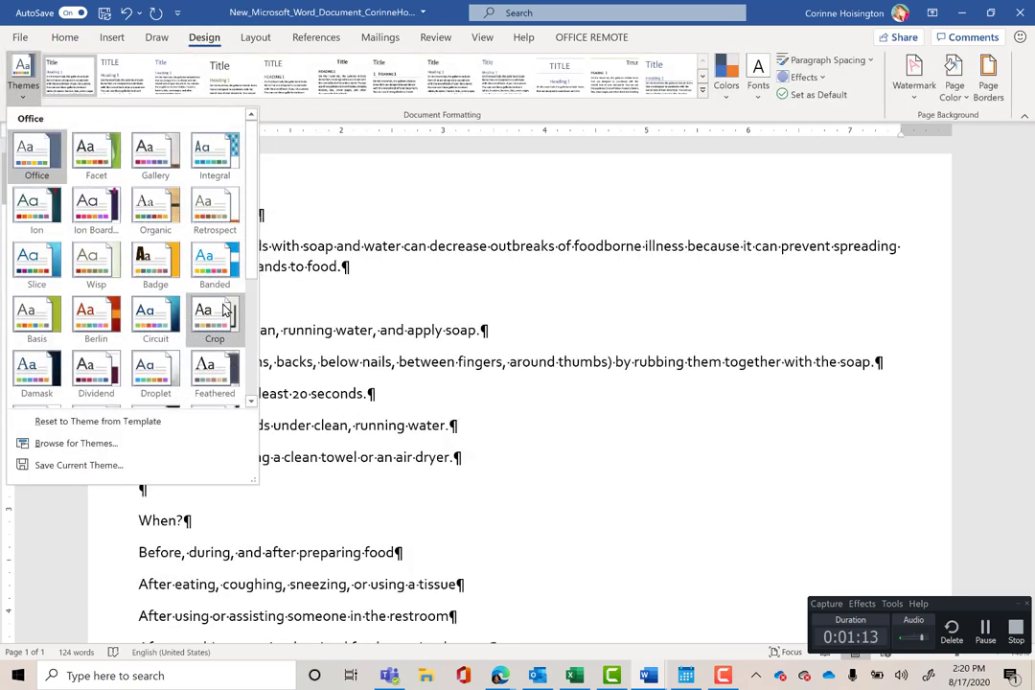
left_click_drag(256, 271, 261, 355)
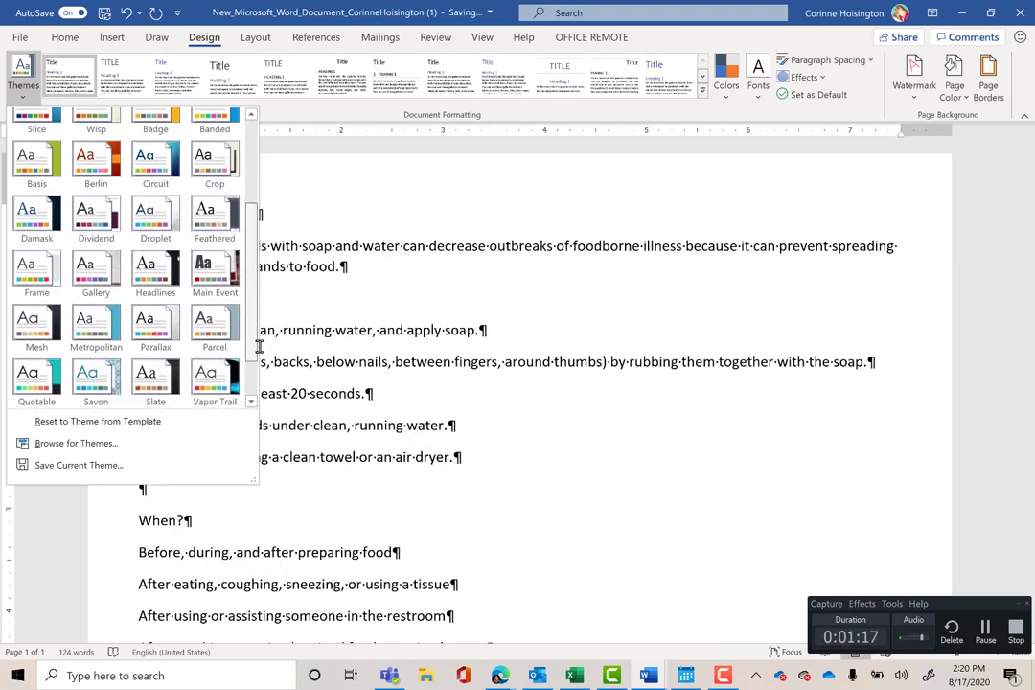
left_click(159, 381)
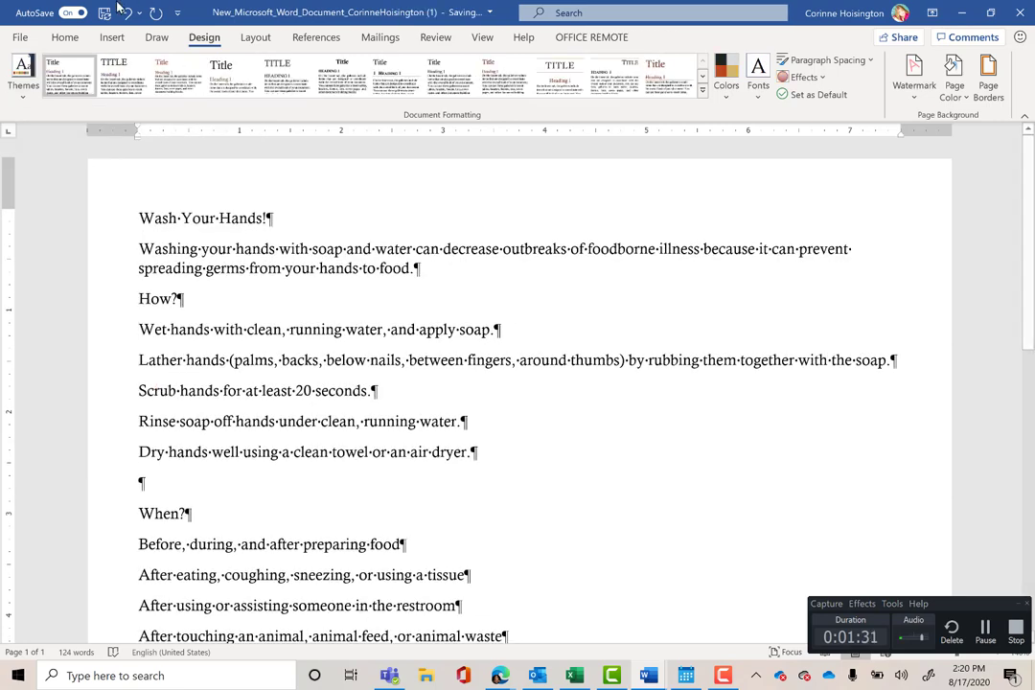
Examine the body font and the font color palette of the Slate theme without choosing a color.
left_click(69, 36)
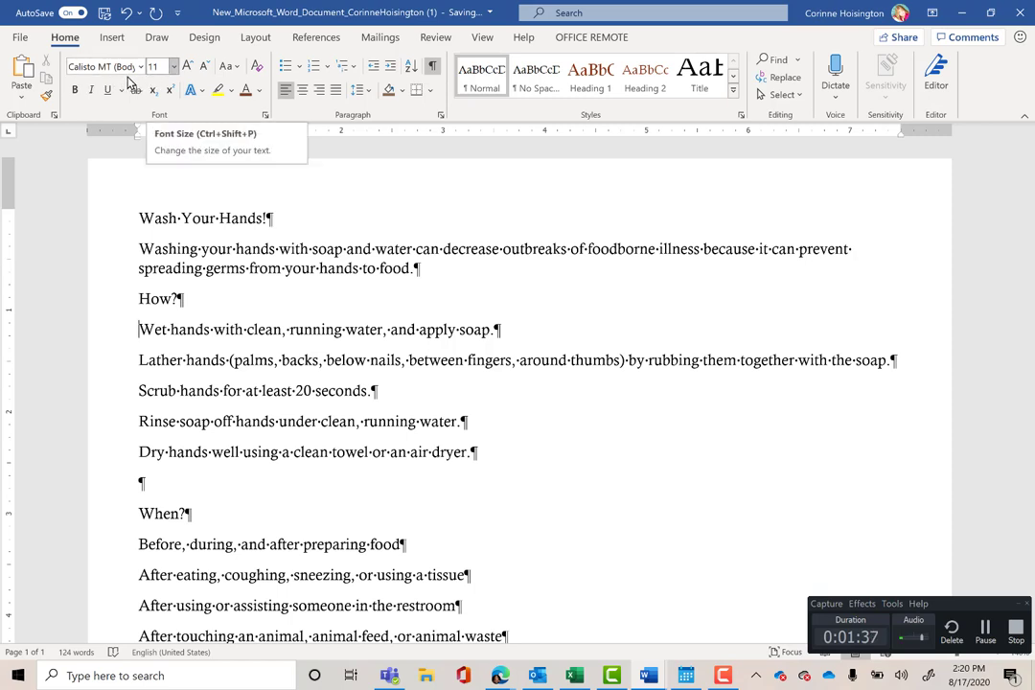
left_click(259, 90)
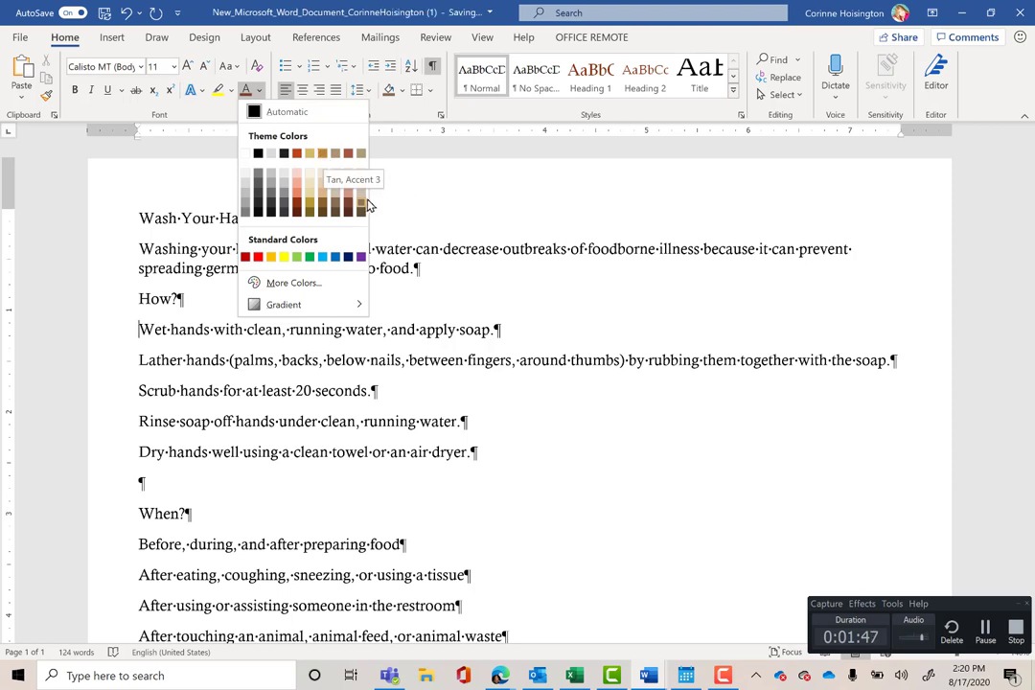
left_click(65, 210)
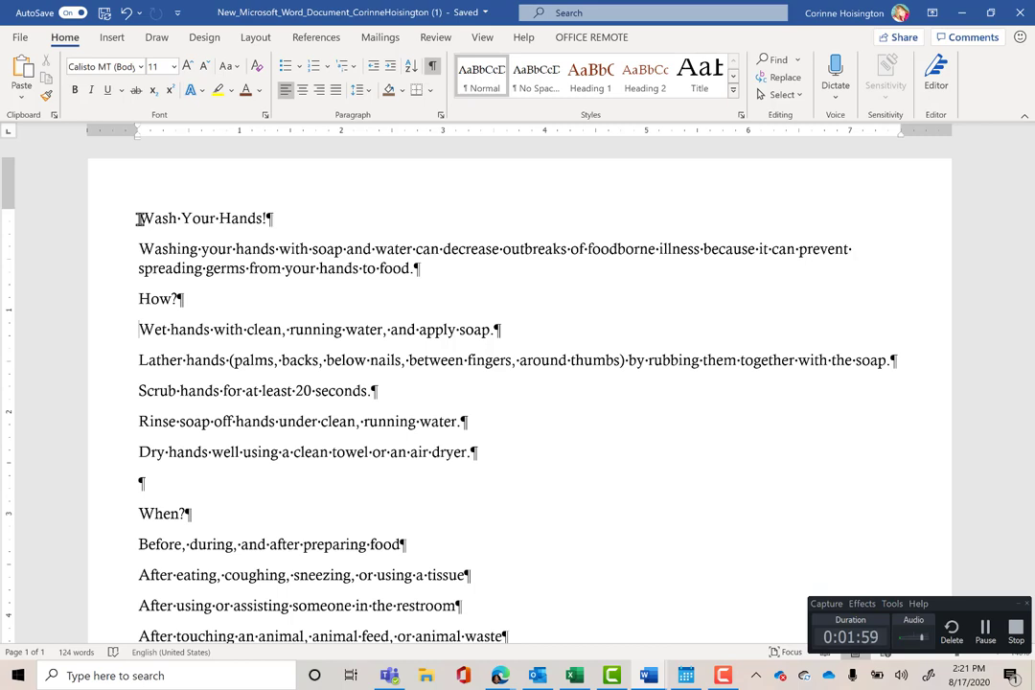
Center the "Wash Your Hands!" title and the introductory paragraph beneath it.
triple_click(139, 219)
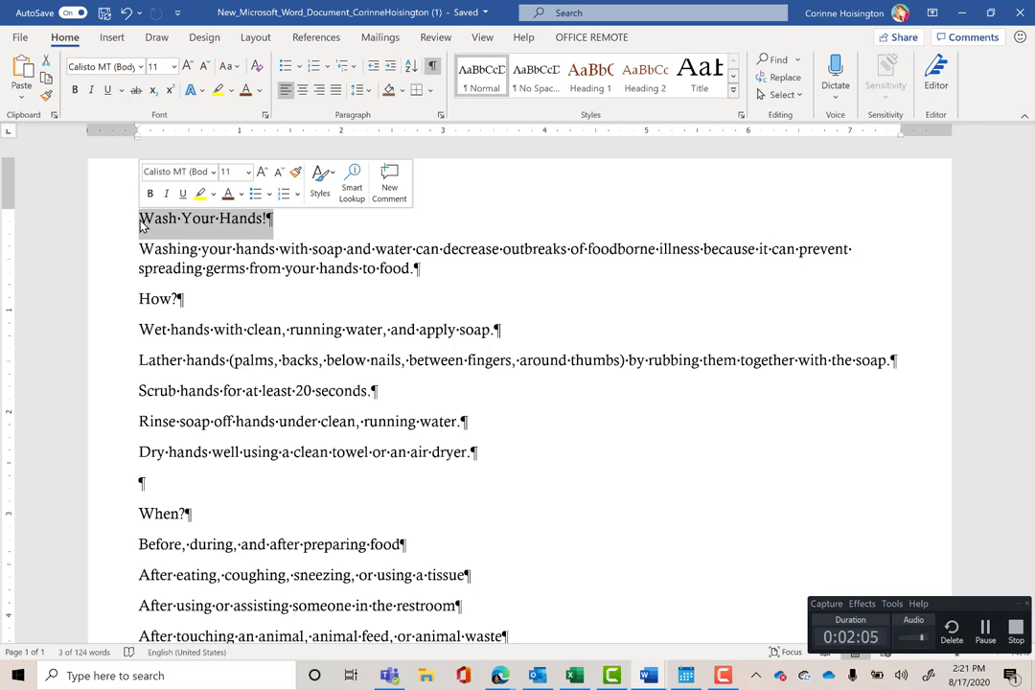
left_click(304, 91)
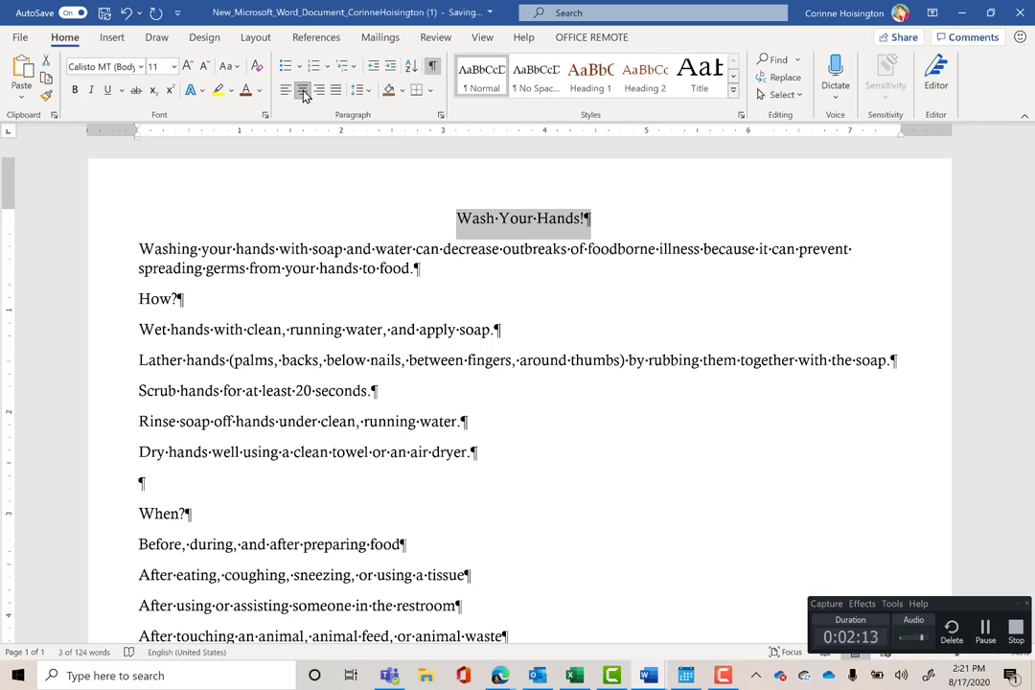
triple_click(138, 248)
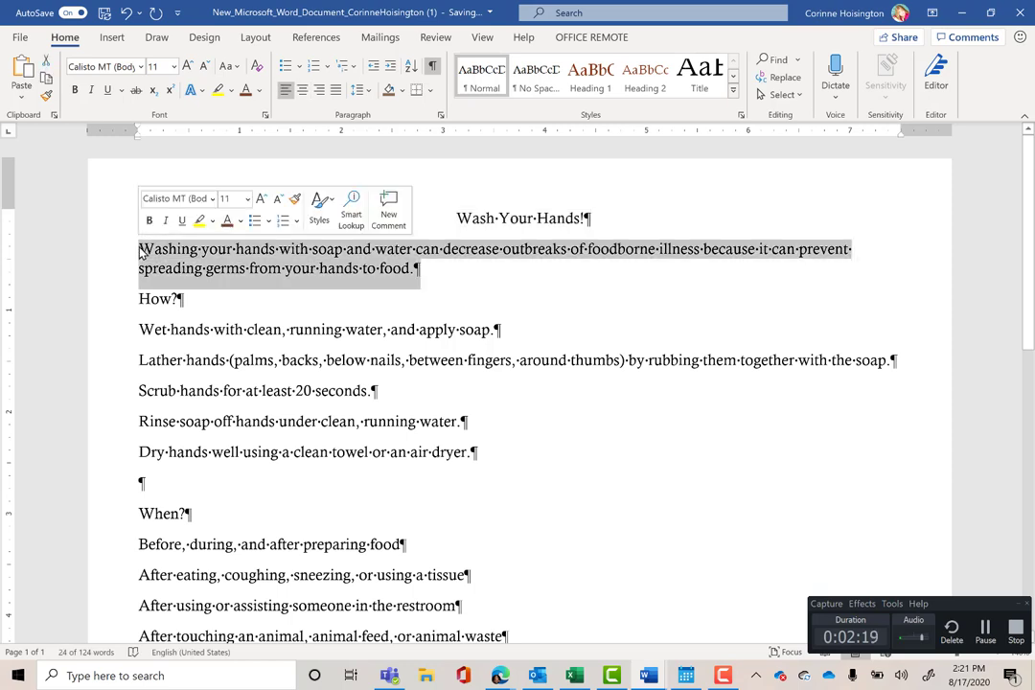
left_click(303, 91)
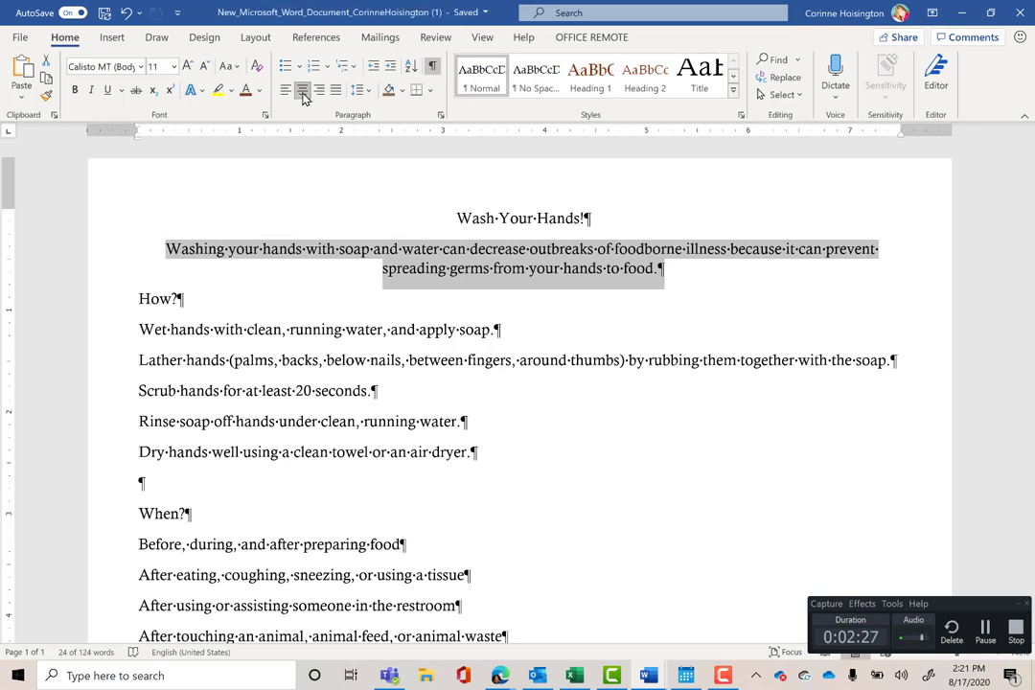
Set the "Wash Your Hands!" title to 36 pt in the Rockwell Extra Bold font.
triple_click(458, 217)
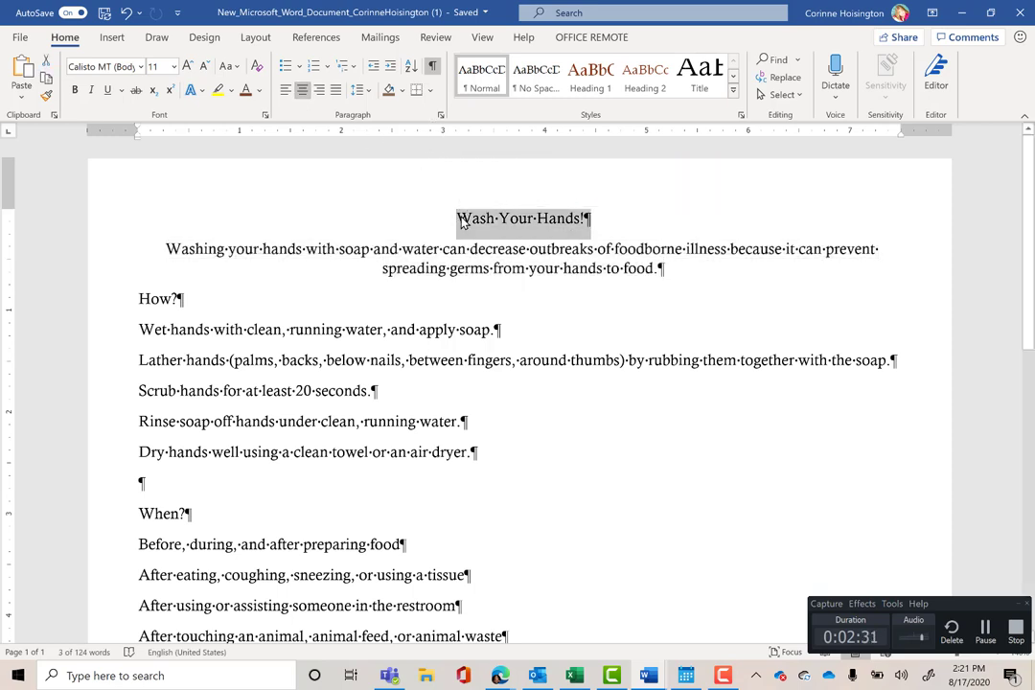
triple_click(461, 220)
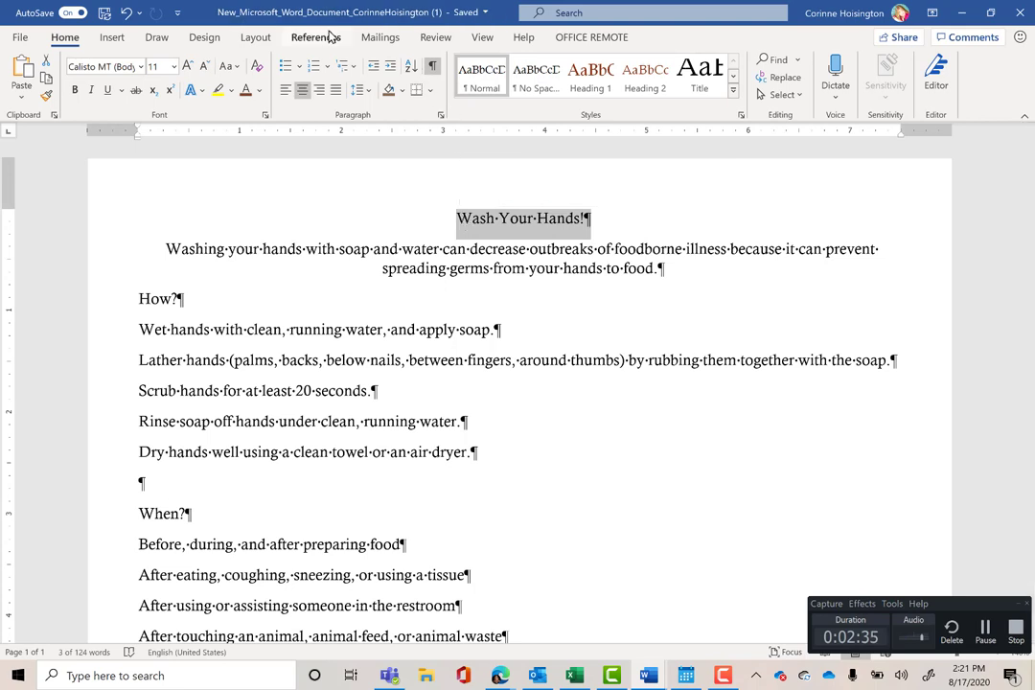
left_click(172, 69)
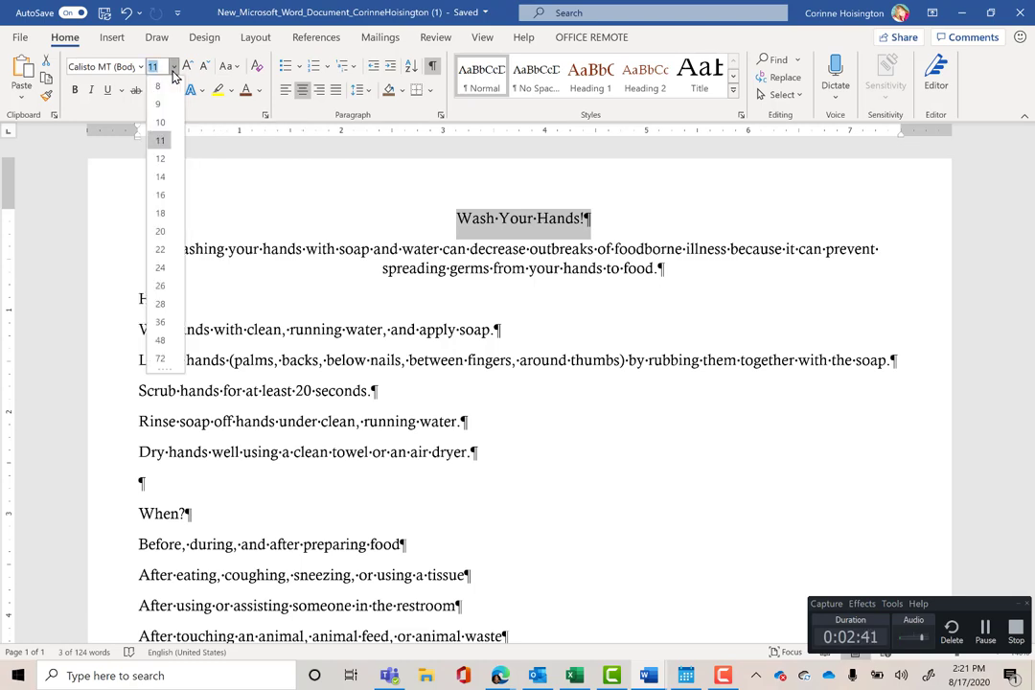
left_click(161, 322)
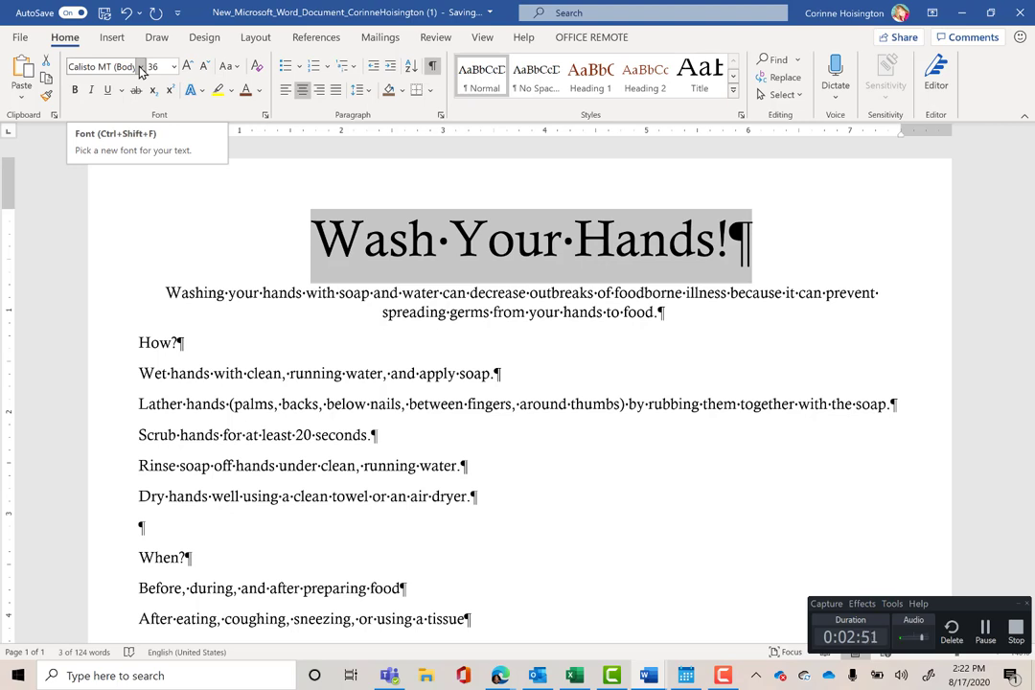
left_click(141, 67)
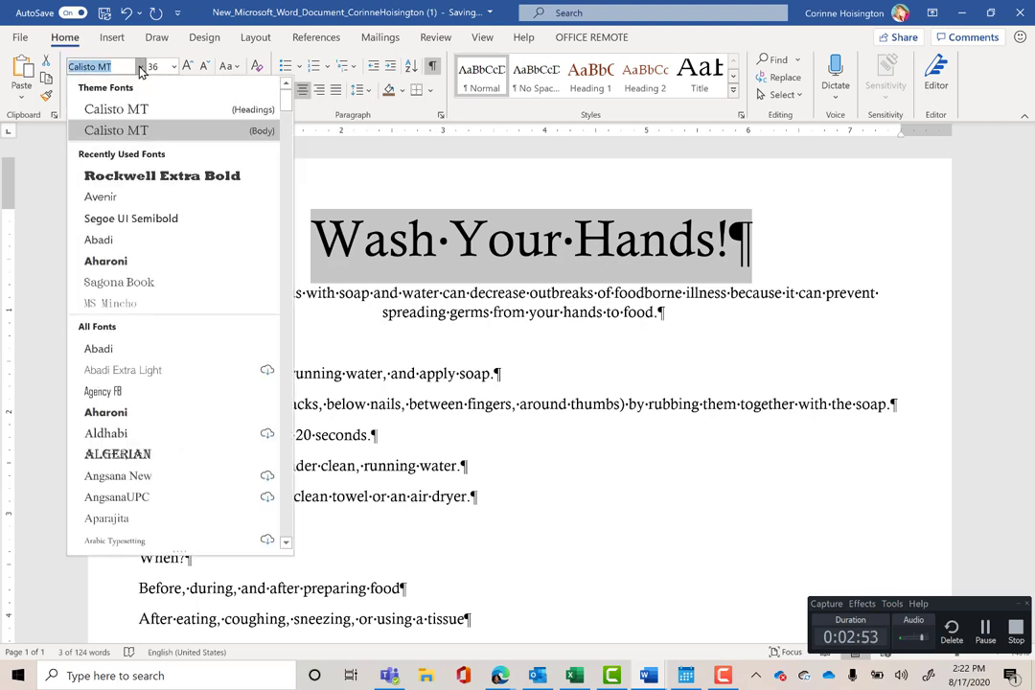
left_click_drag(283, 110, 264, 419)
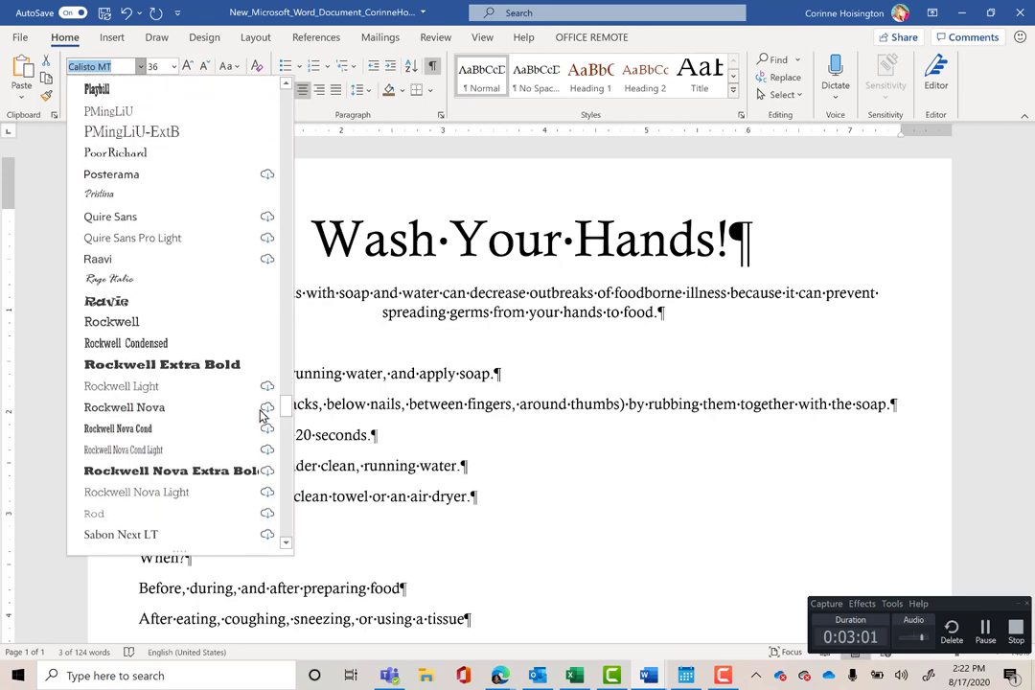
left_click(225, 372)
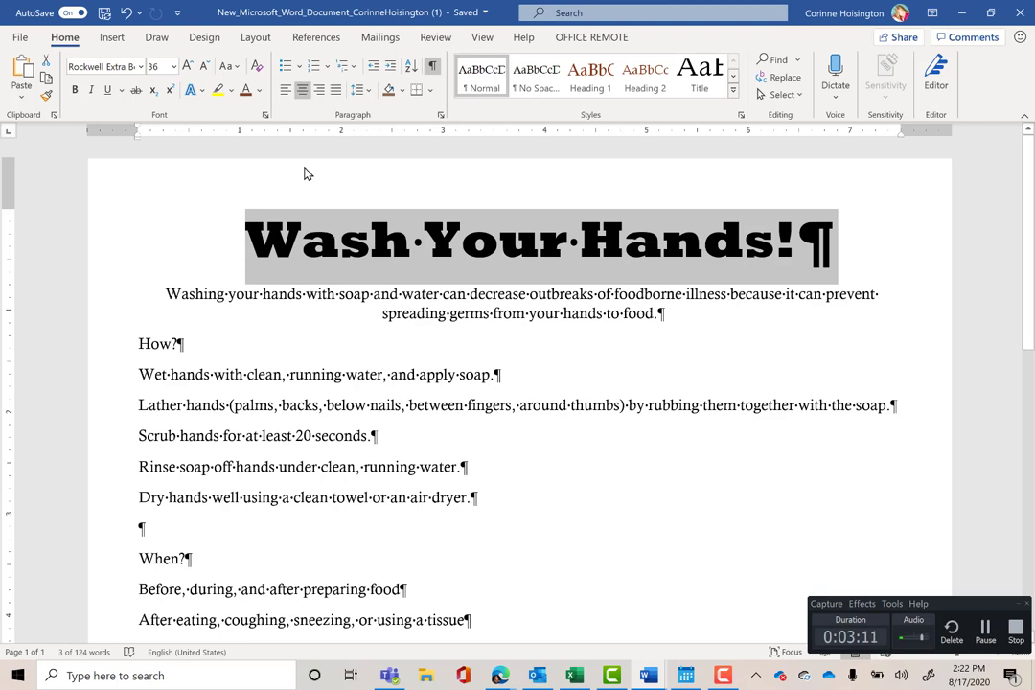
Convert the title to uppercase and apply the text effect Fill: White; Outline: Brown, Accent color 1; Glow: Brown, Accent color 1.
left_click(239, 69)
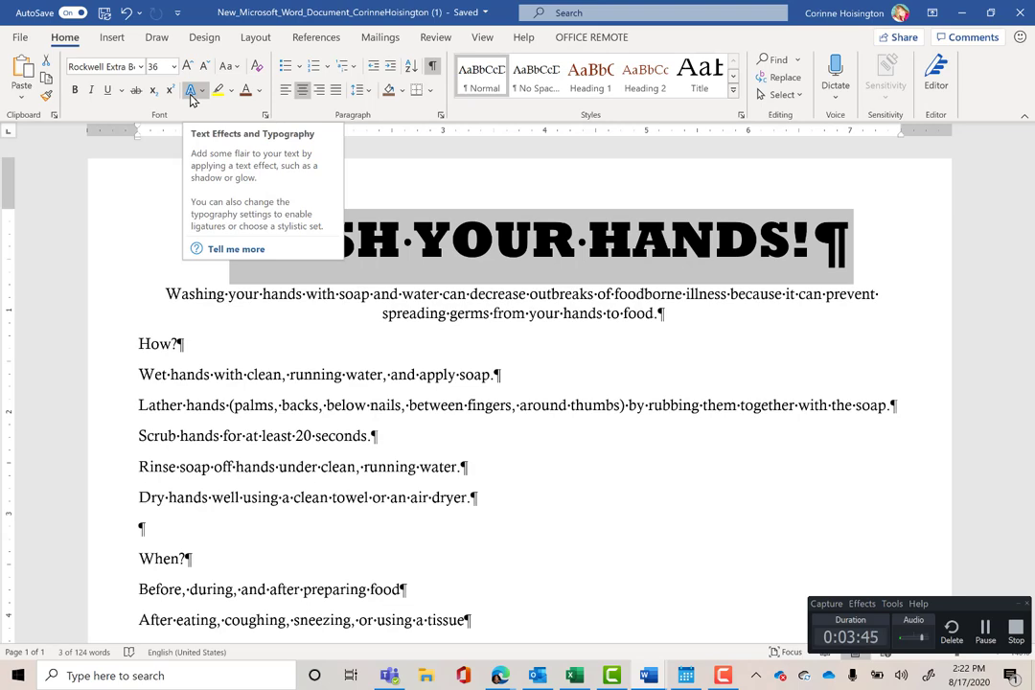
left_click(201, 90)
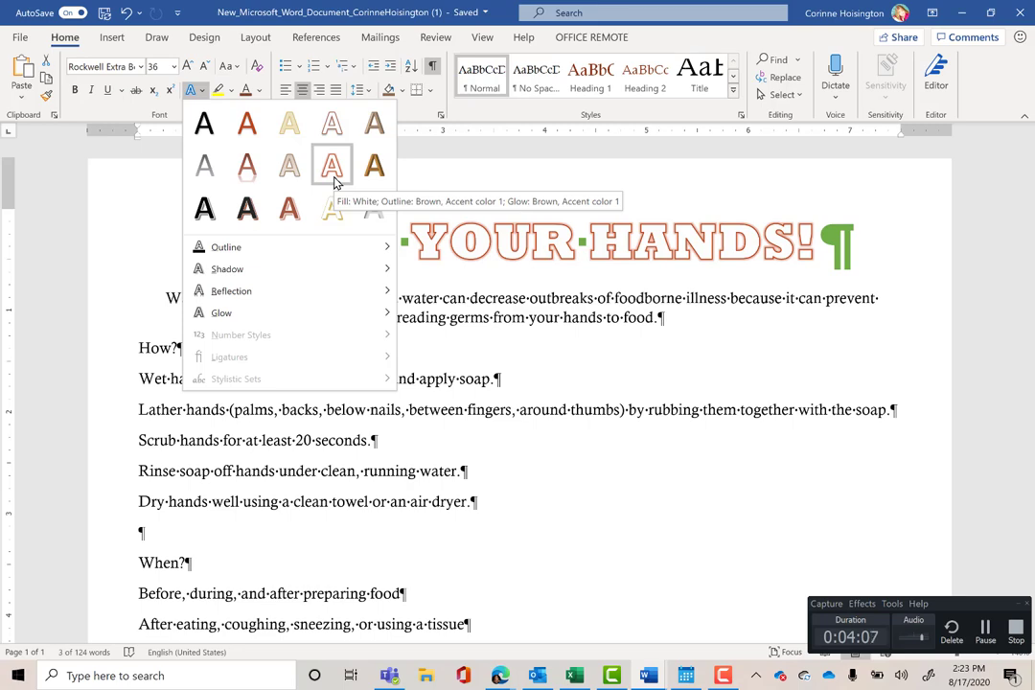
left_click(334, 181)
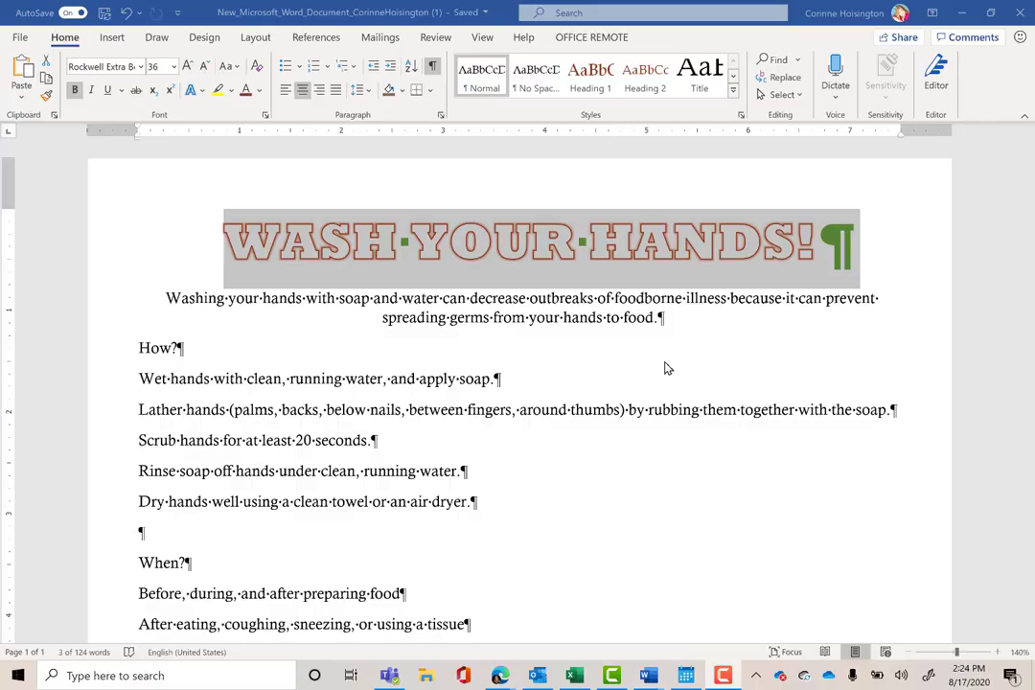
Shade the title paragraph with Brown, Accent 4, Darker 25%.
left_click(405, 92)
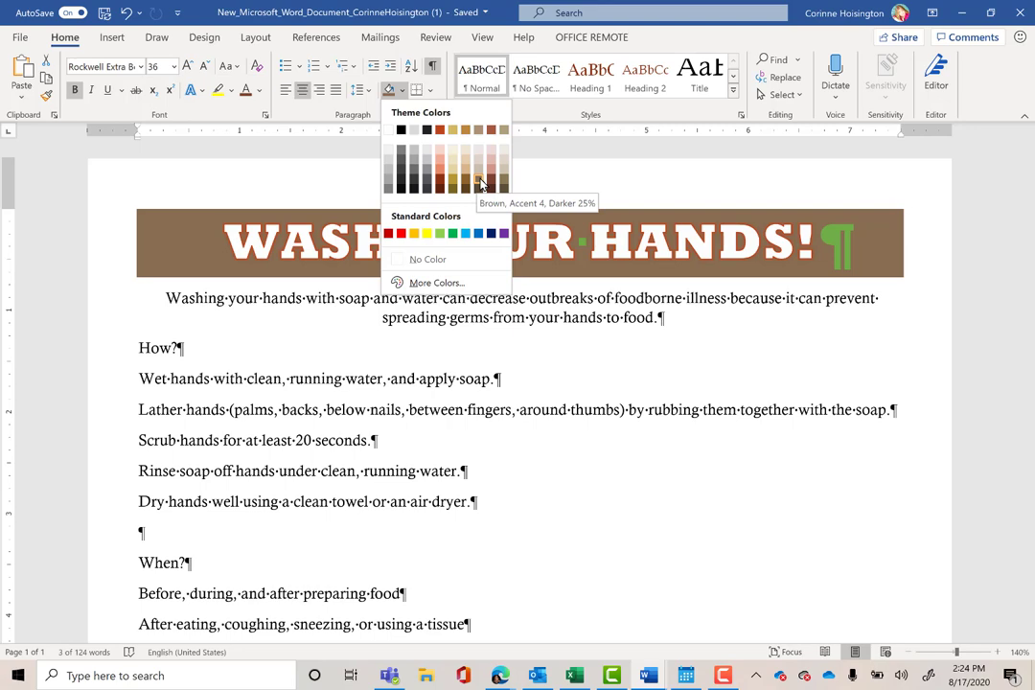
left_click(482, 183)
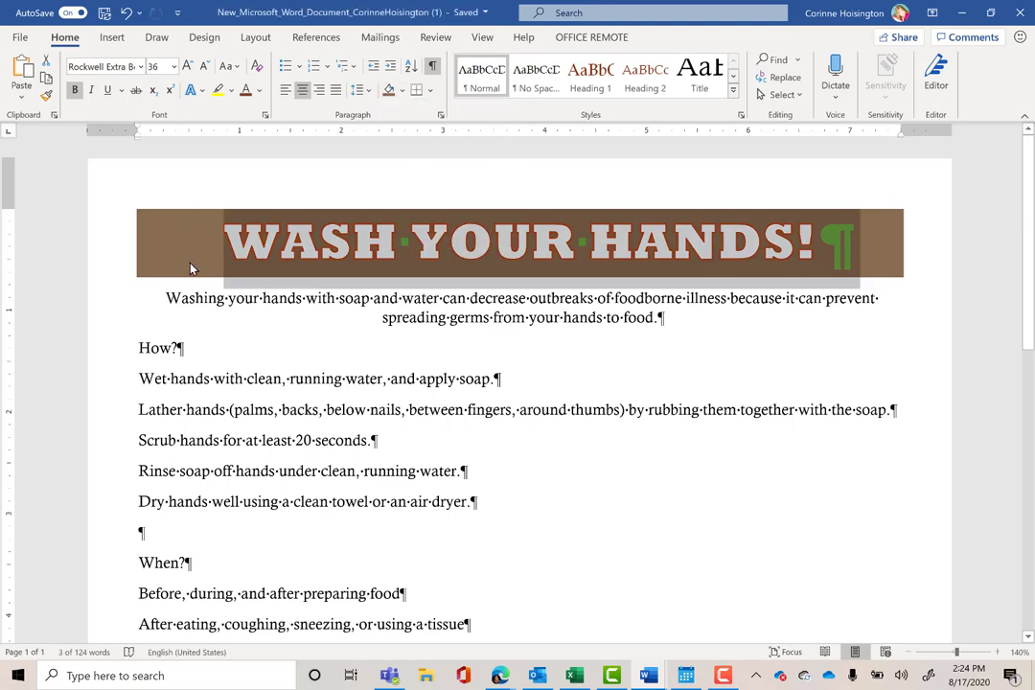
Give the introductory paragraph under the title a dark reddish-brown theme font color and a 22 pt size.
double_click(163, 300)
triple_click(163, 300)
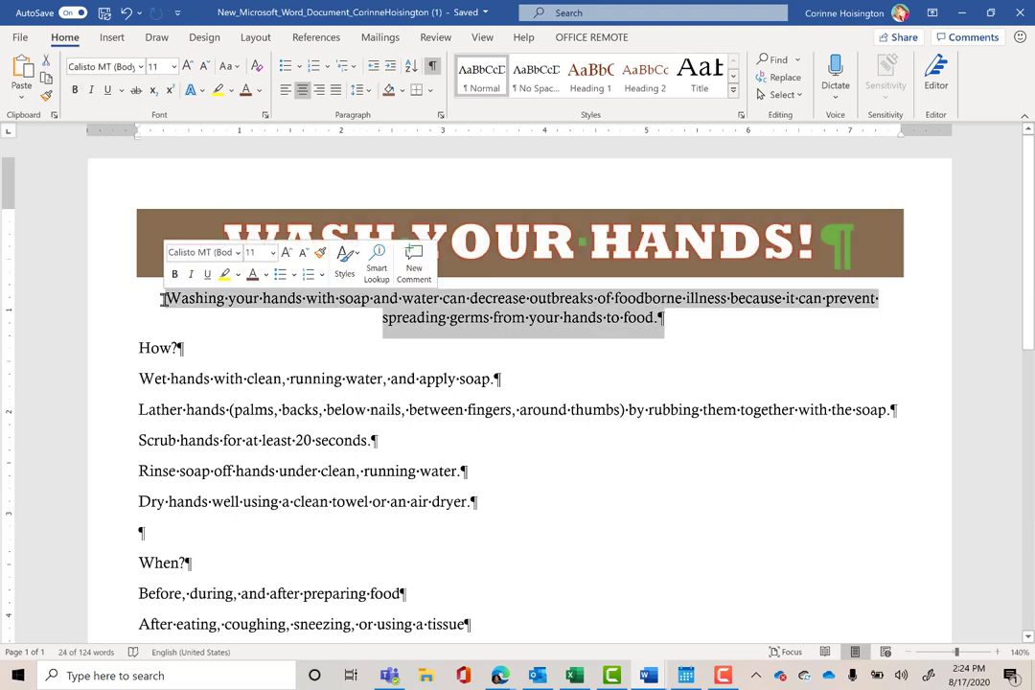
double_click(163, 300)
triple_click(163, 300)
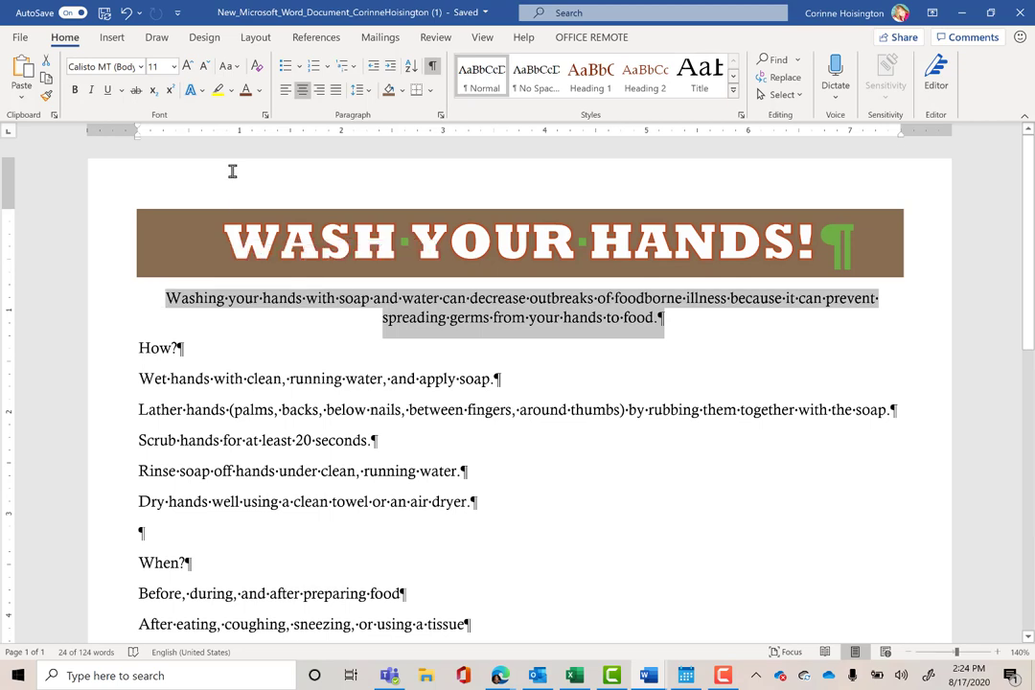
left_click(258, 92)
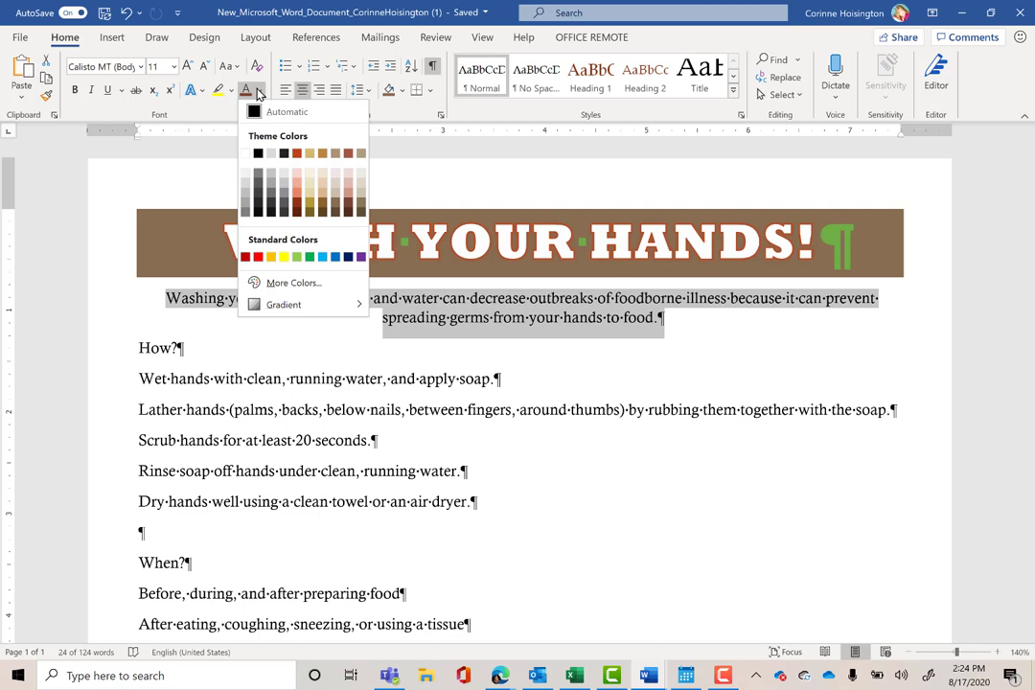
left_click(349, 206)
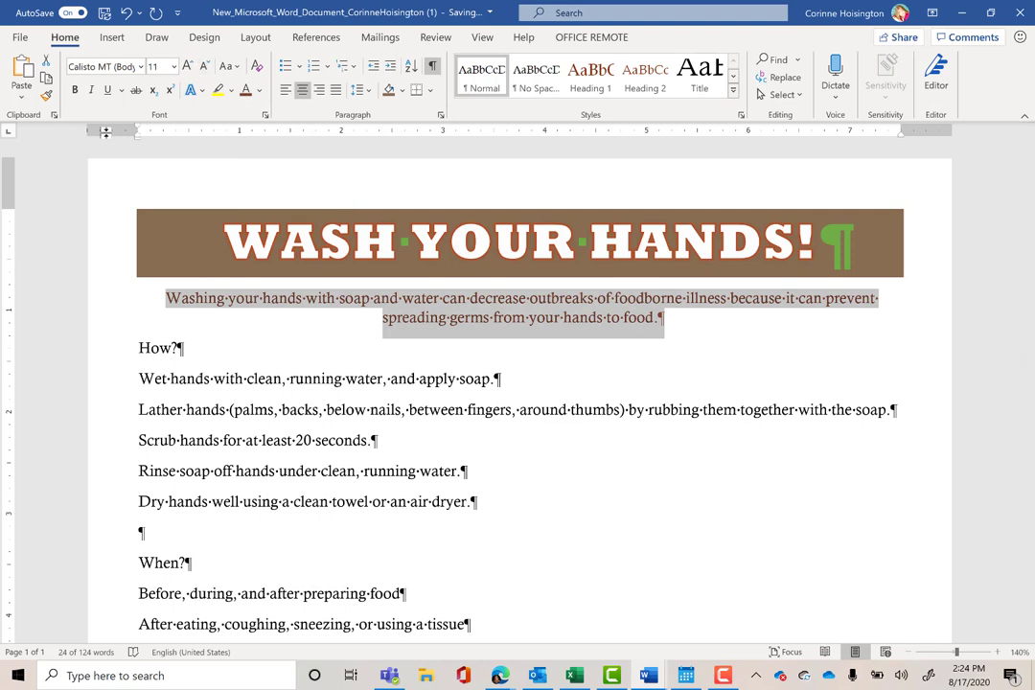
left_click(172, 67)
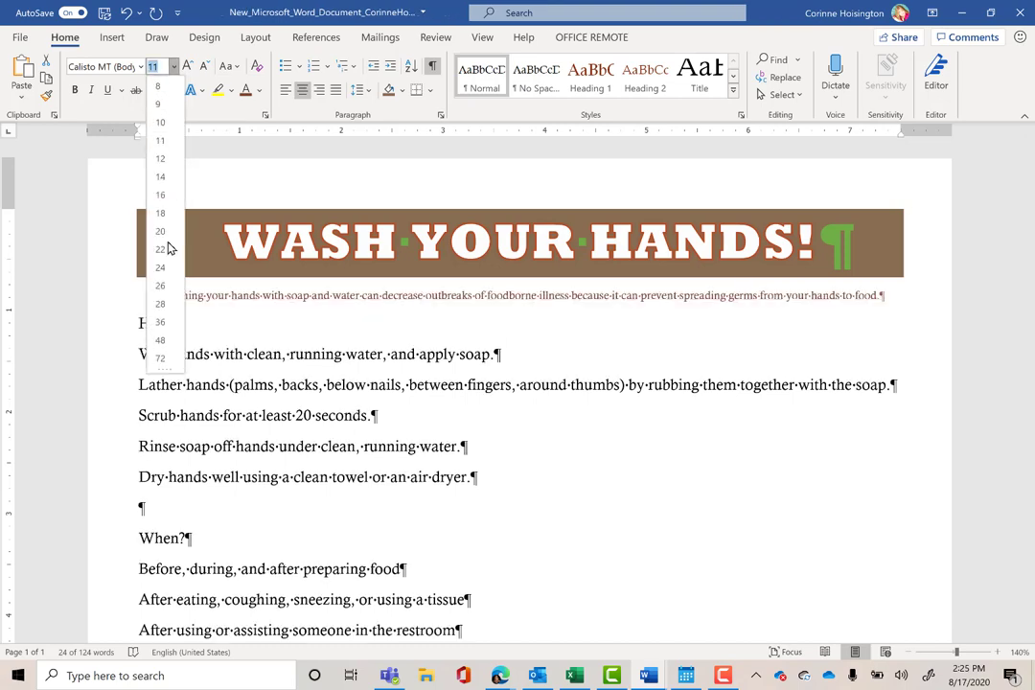
left_click(161, 257)
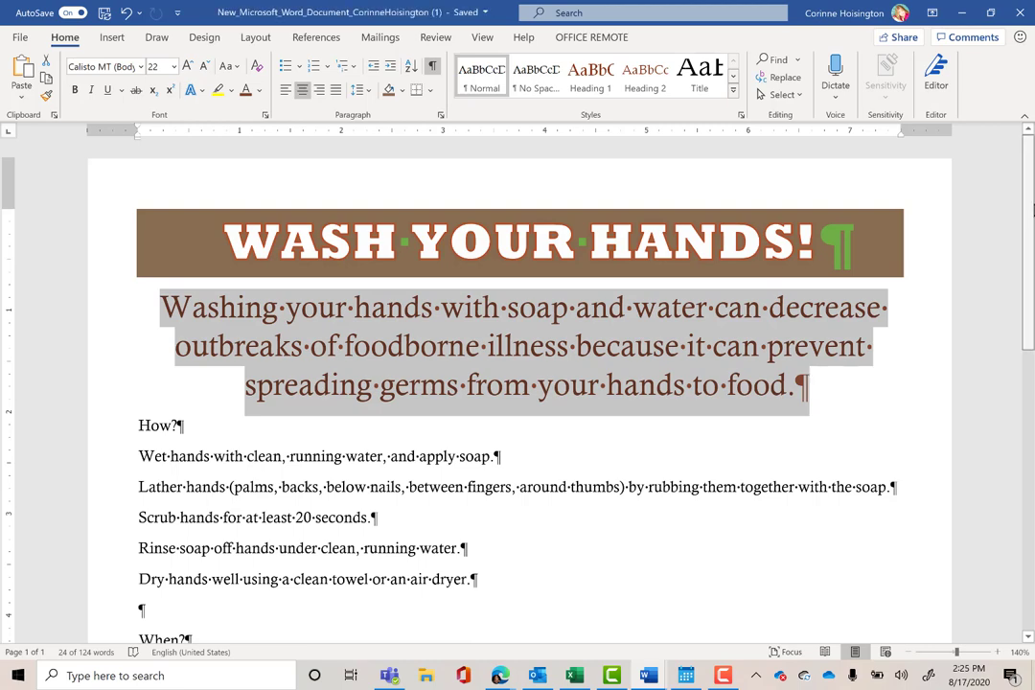
Set the text from "How?" through "After handling dirty equipment or garbage" to 20 pt.
scroll(1032, 240, "down", 1)
scroll(1032, 240, "down", 2)
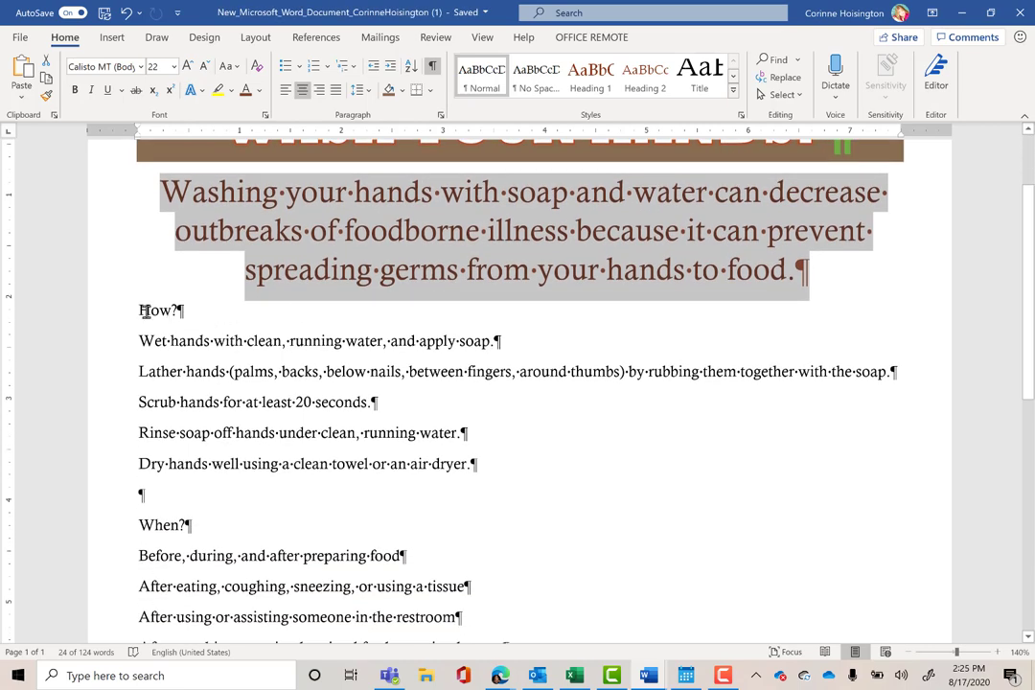
left_click_drag(139, 309, 438, 224)
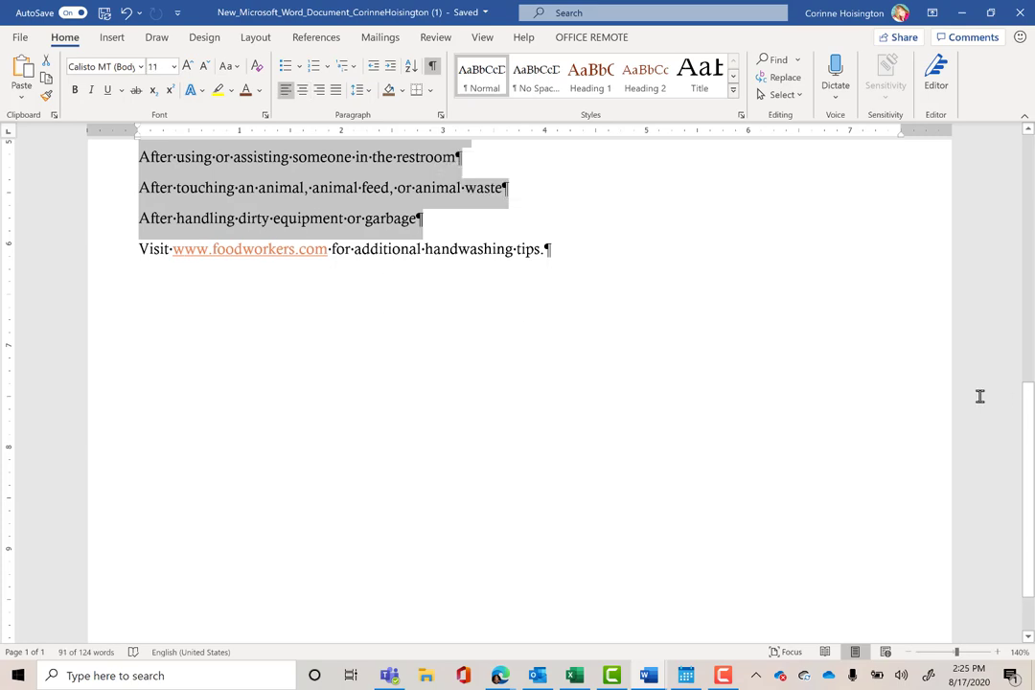
left_click_drag(1029, 449, 1031, 304)
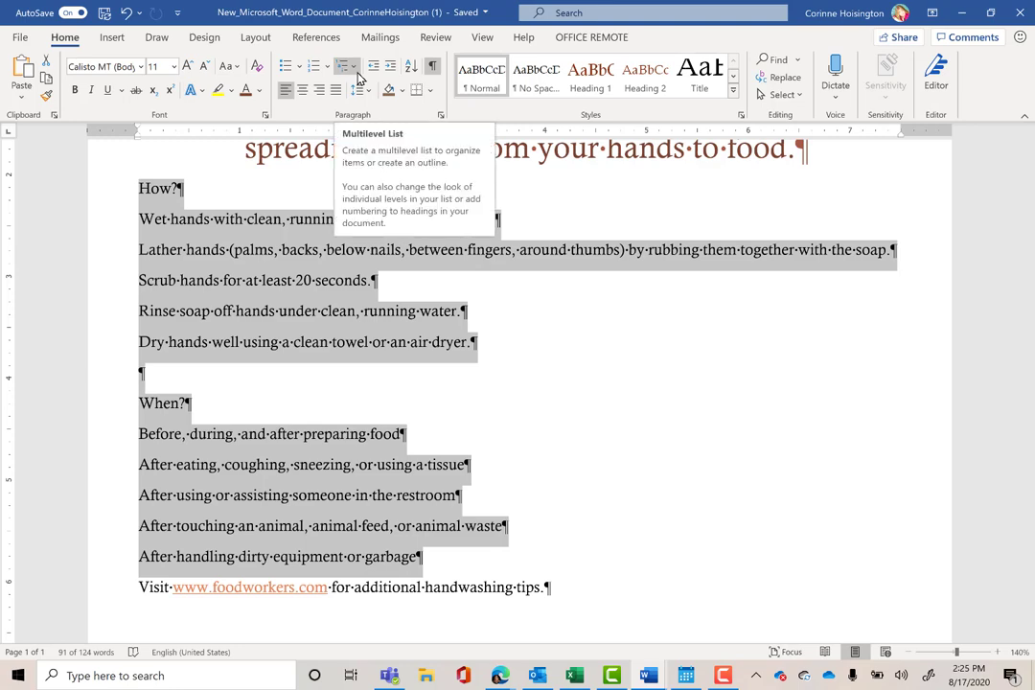
left_click(173, 66)
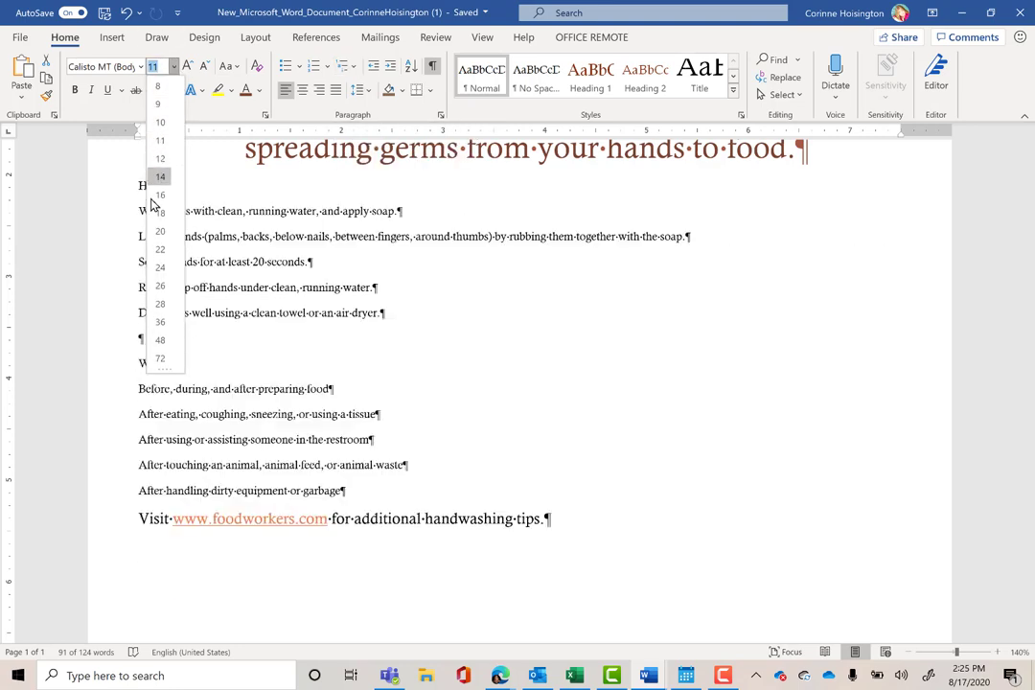
left_click(160, 231)
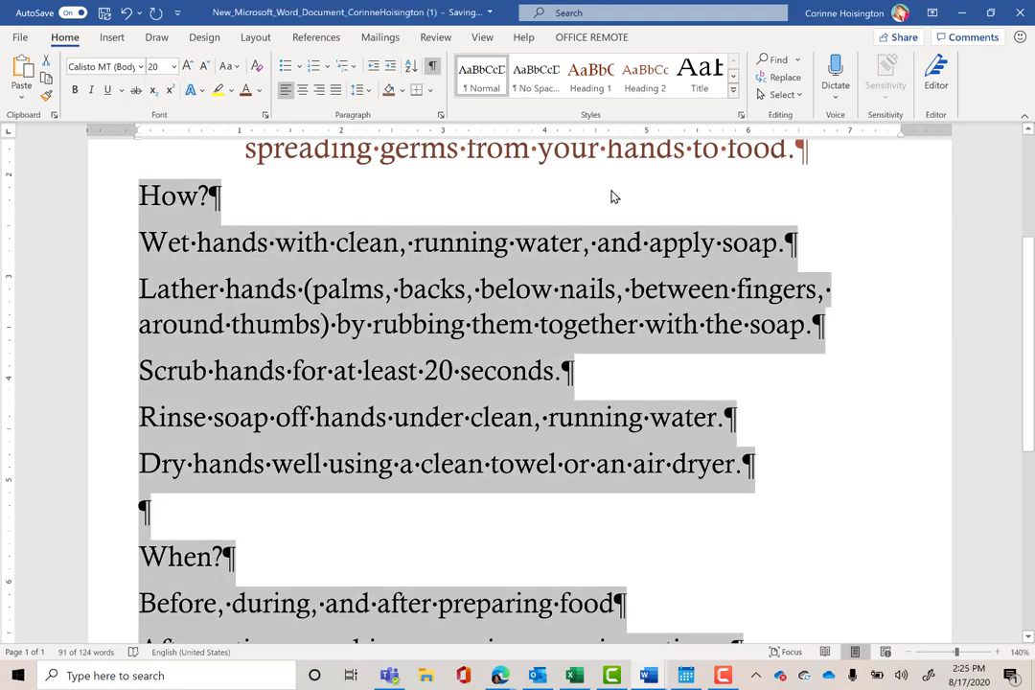
Format the five hand-washing instructions under "How?" as a numbered list.
left_click(192, 230)
left_click_drag(140, 239, 743, 464)
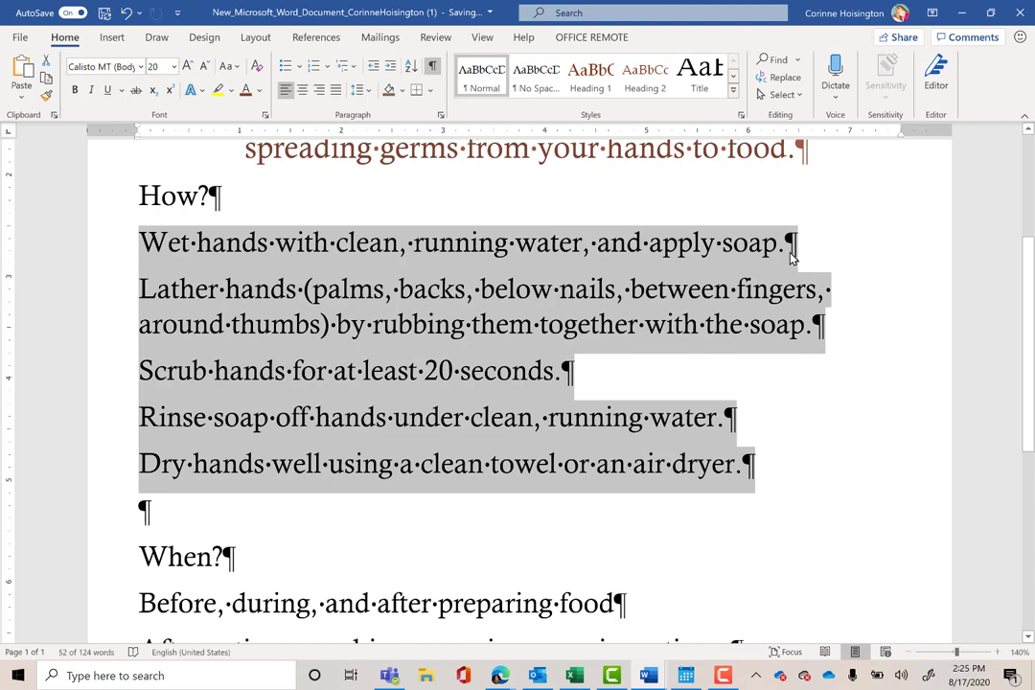
left_click(315, 67)
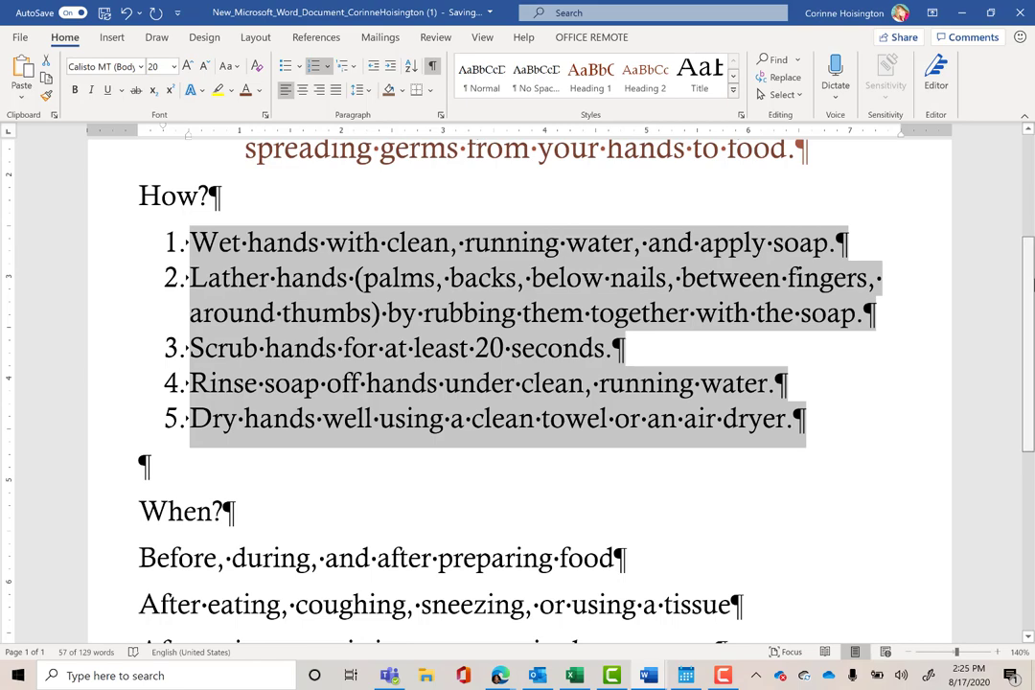
Format the five lines under "When?" as a bulleted list.
left_click_drag(1031, 283, 1031, 414)
left_click_drag(139, 254, 652, 447)
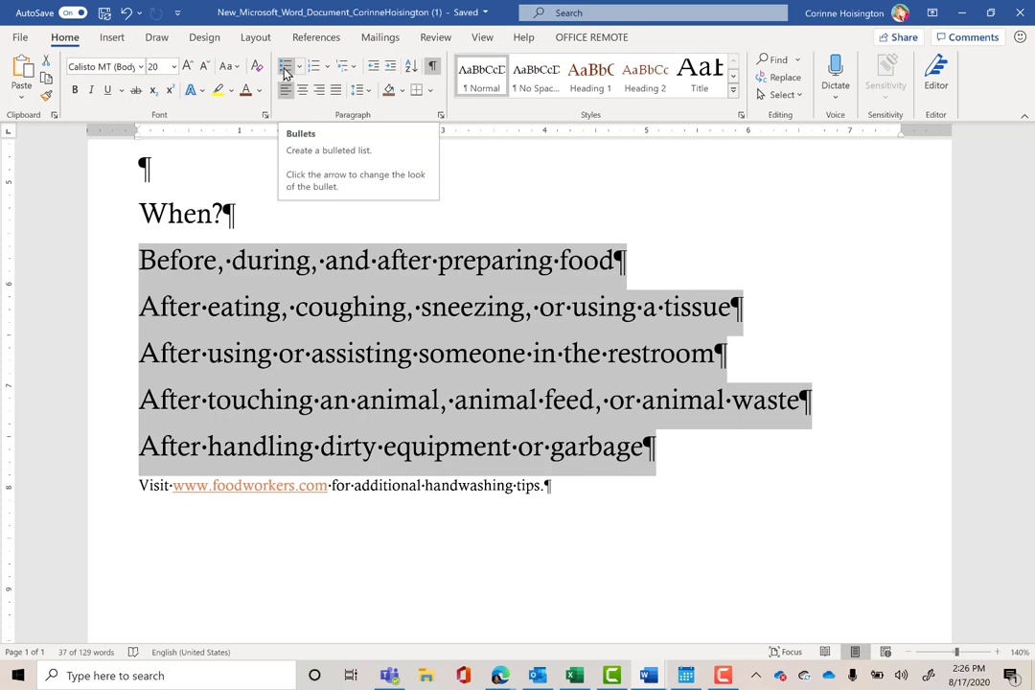
left_click(285, 67)
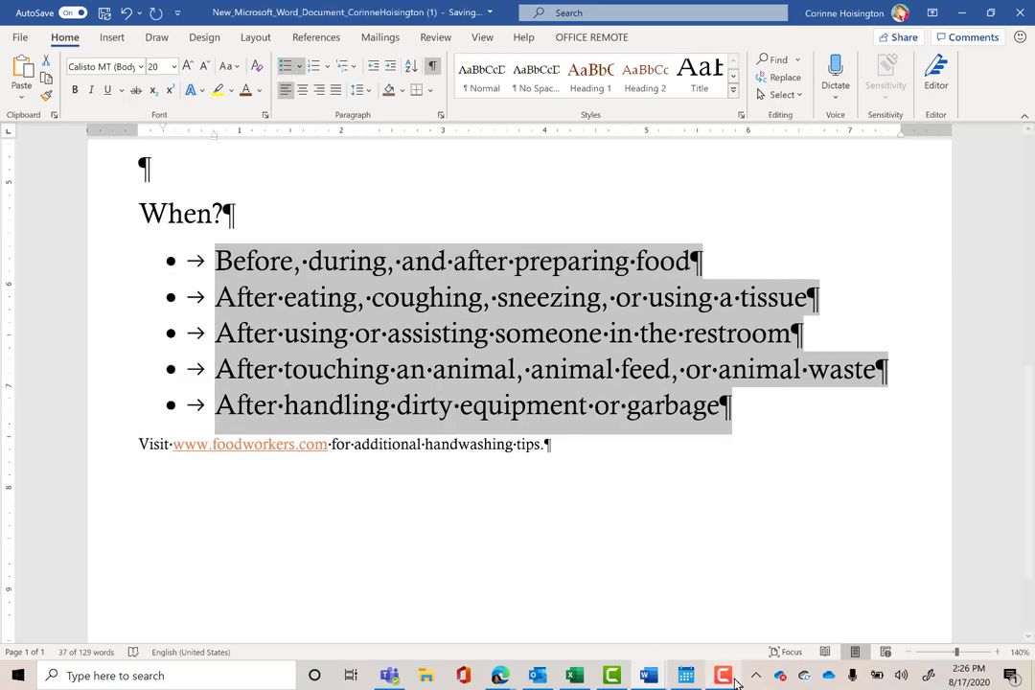
left_click(918, 637)
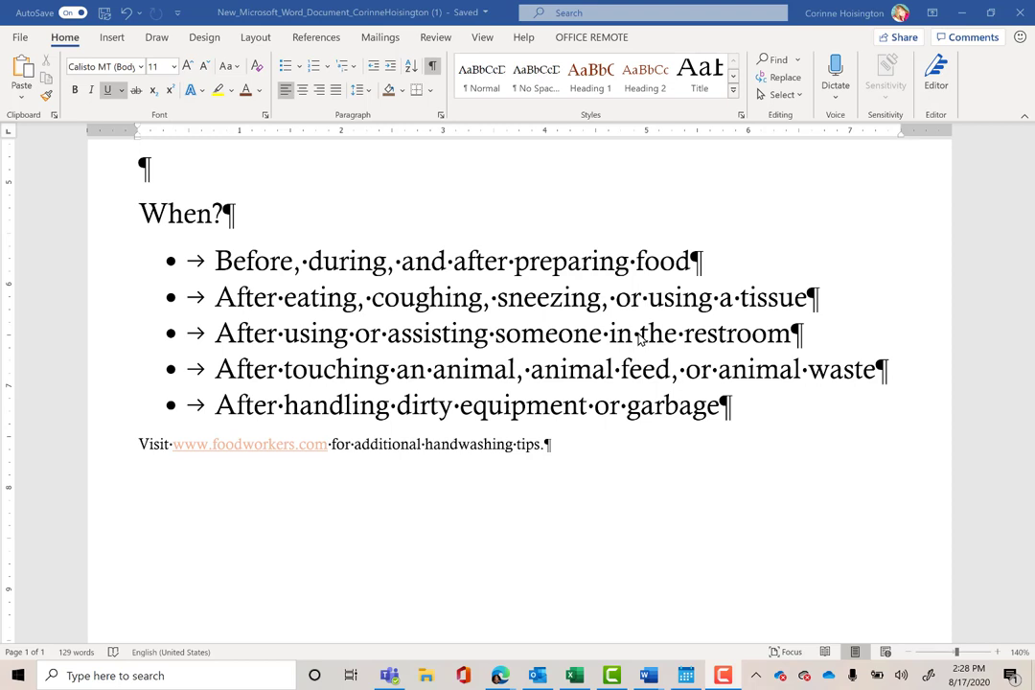
right_click(288, 443)
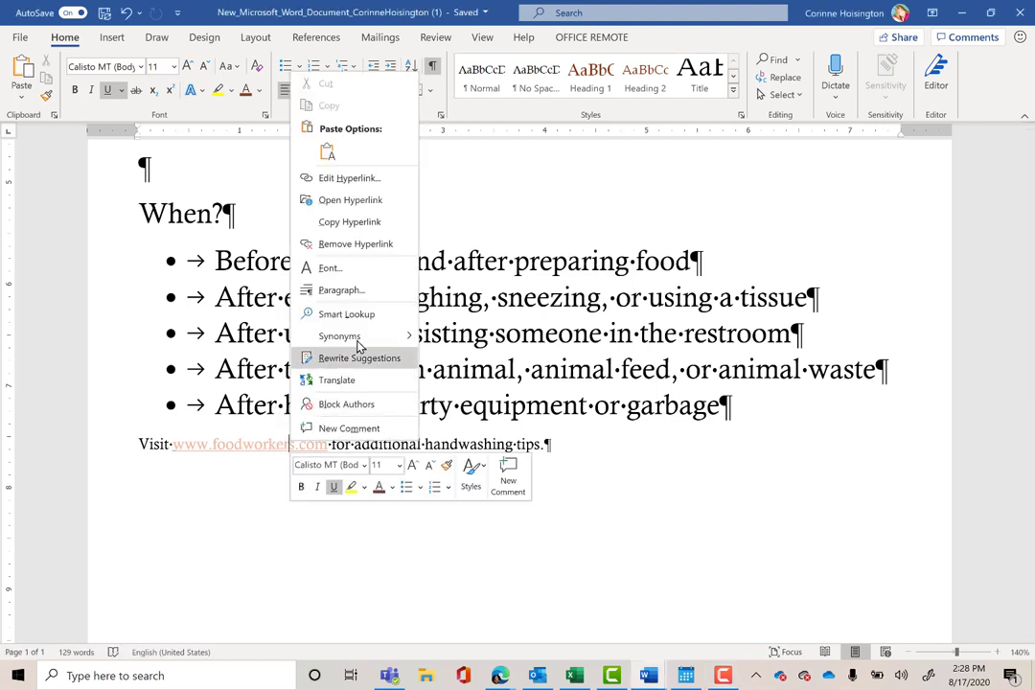
left_click(372, 247)
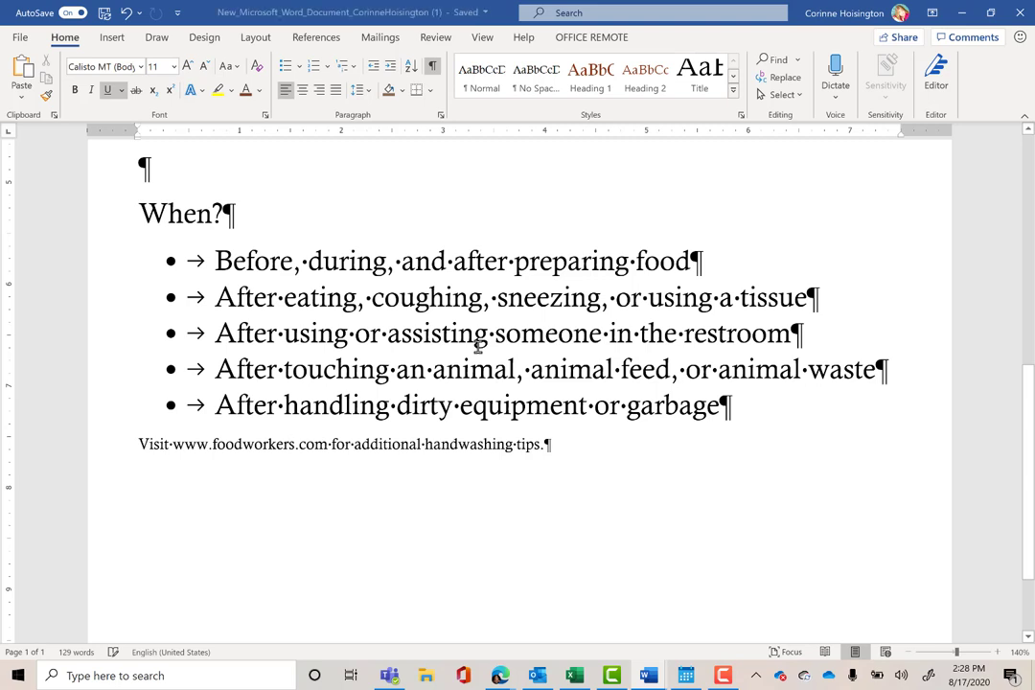
left_click(358, 445)
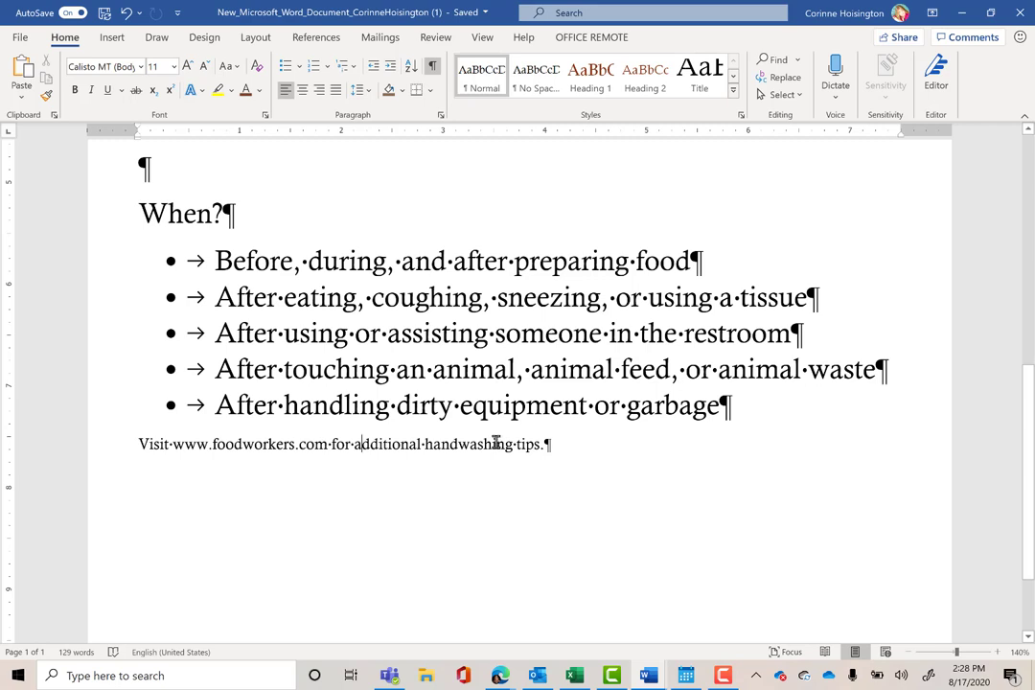
left_click(303, 91)
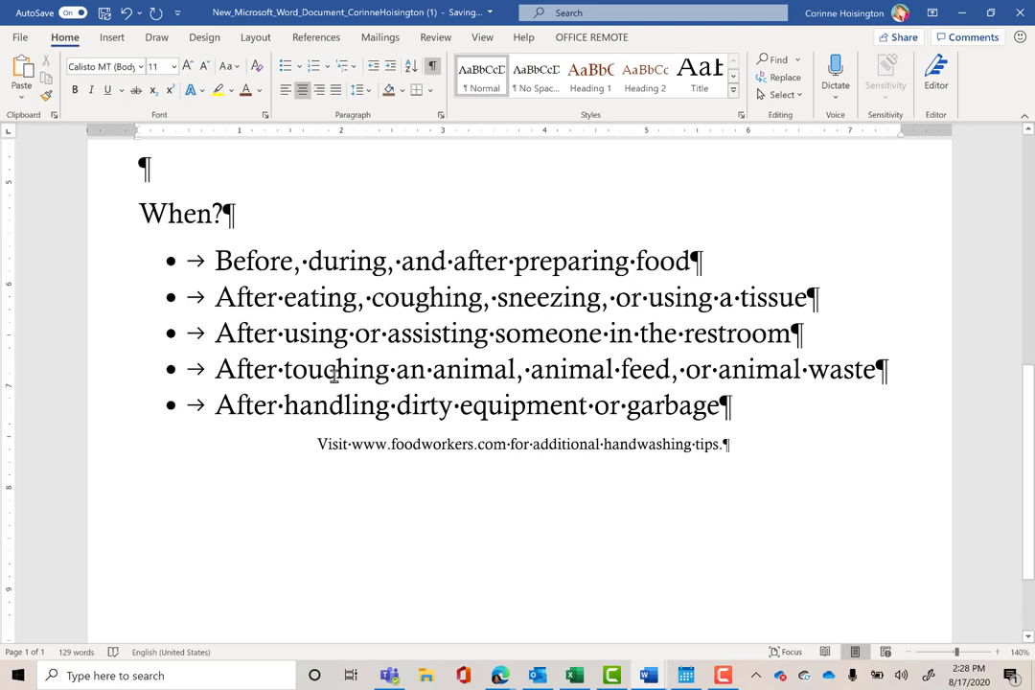
triple_click(320, 444)
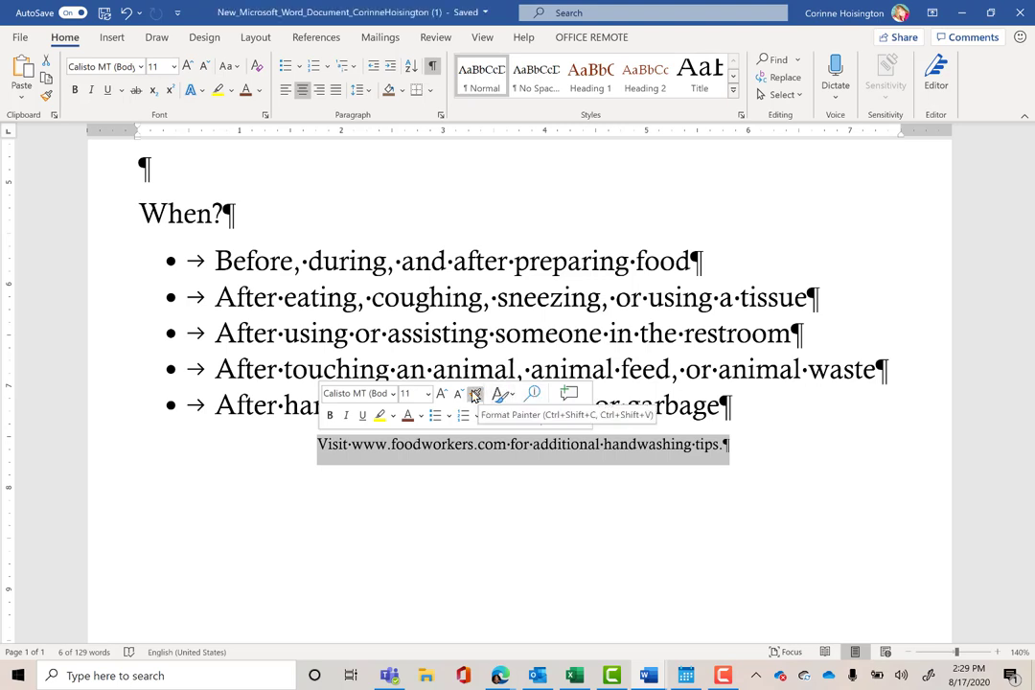
left_click(427, 393)
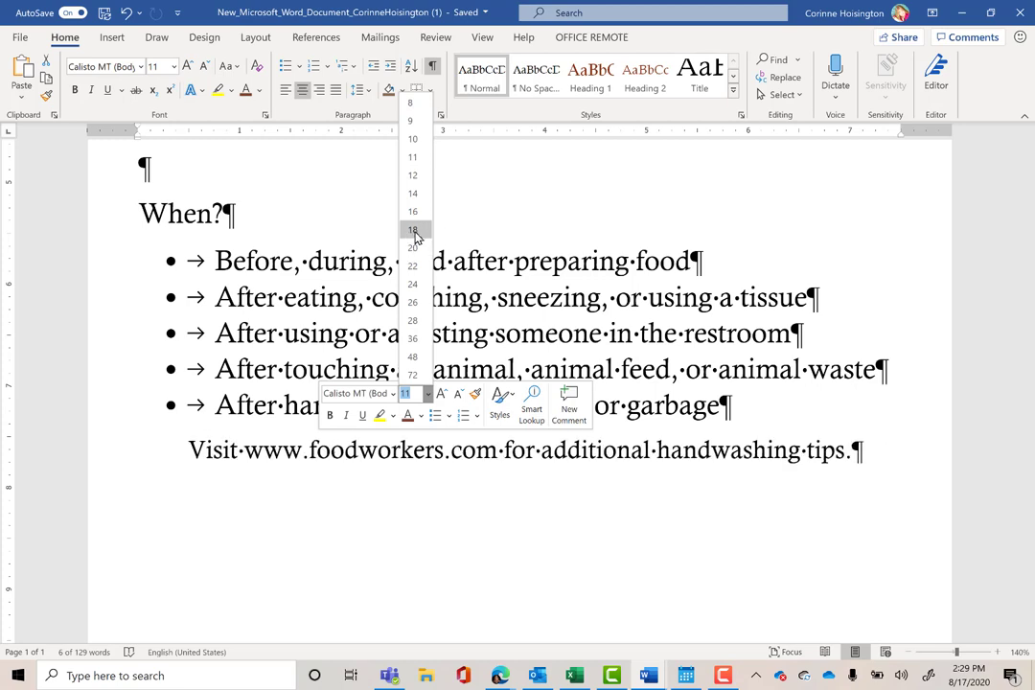
left_click(414, 231)
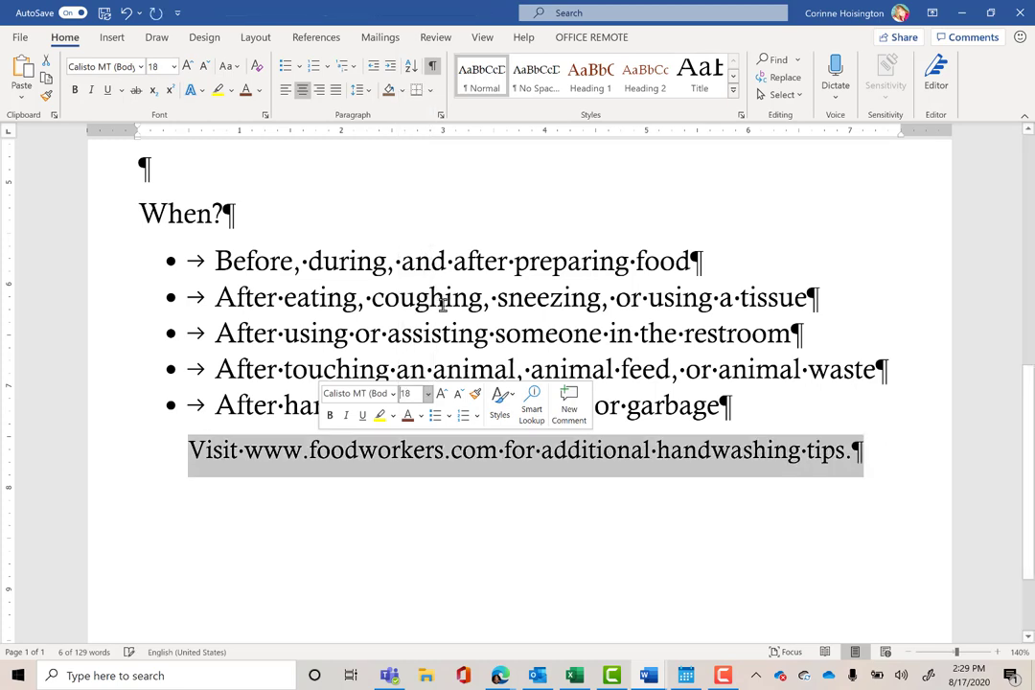
Color the flyer's last line in a dark reddish-brown theme color and underline "additional handwashing tips".
left_click(422, 416)
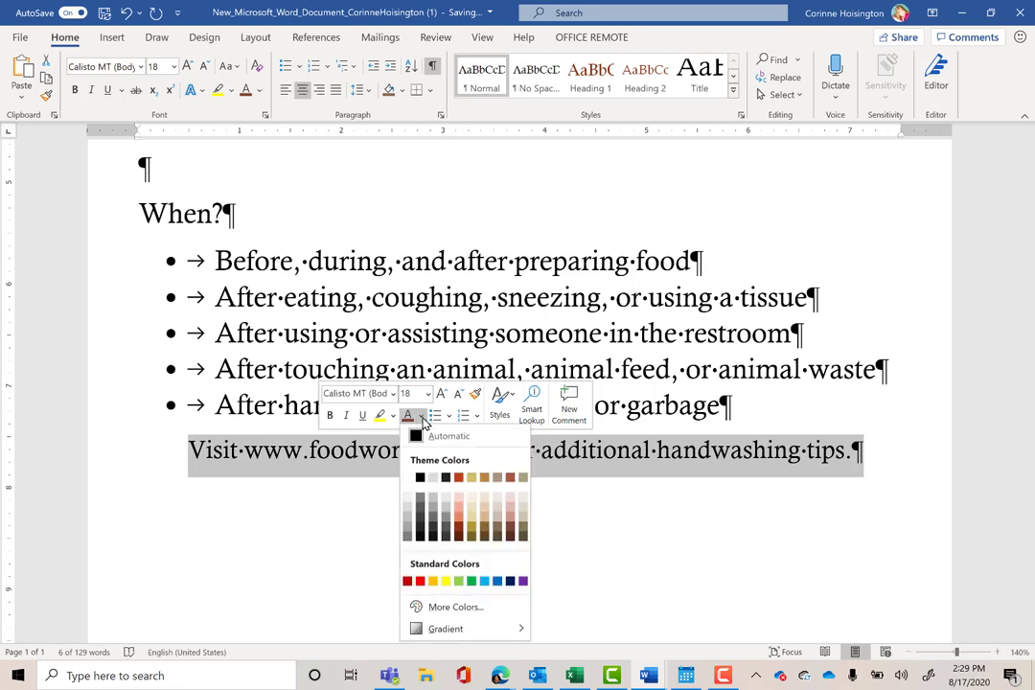
left_click(509, 533)
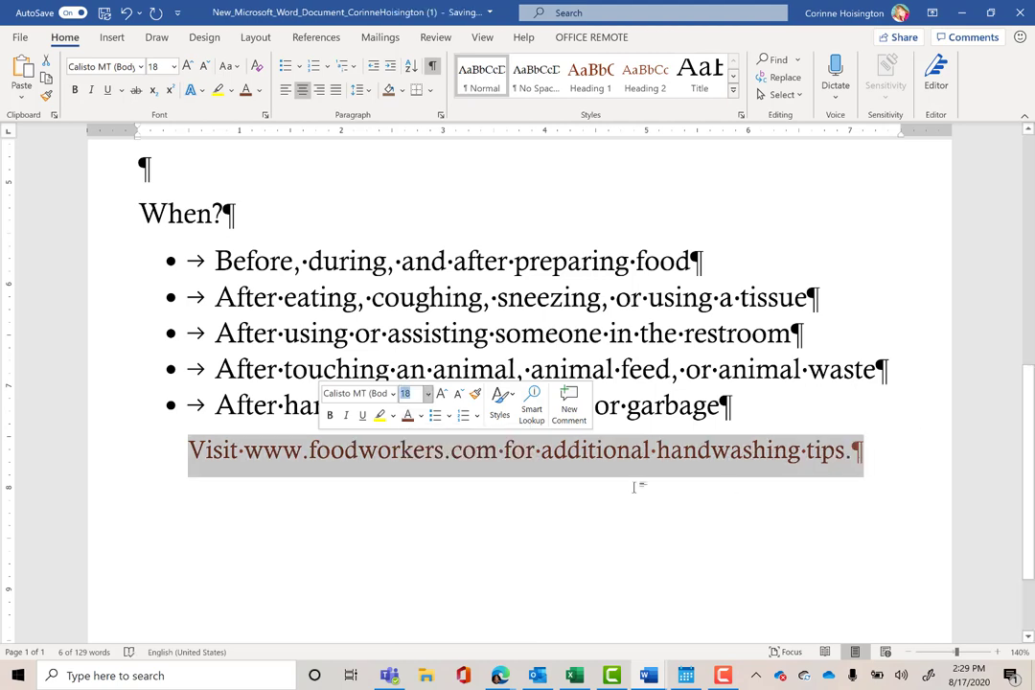
left_click(605, 452)
left_click_drag(542, 450, 836, 453)
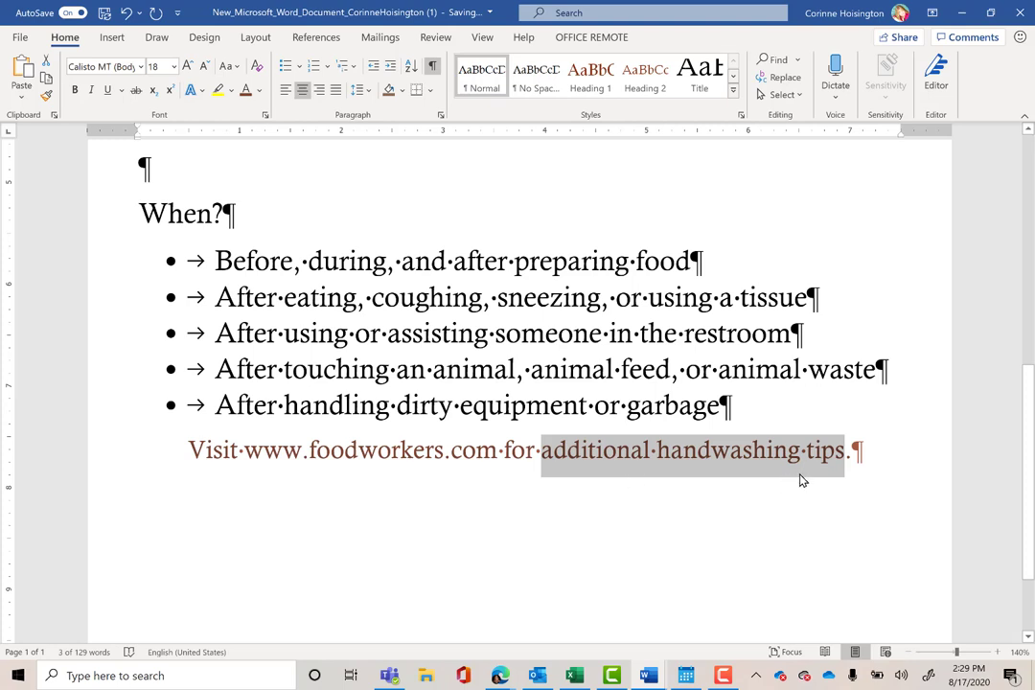
left_click(110, 93)
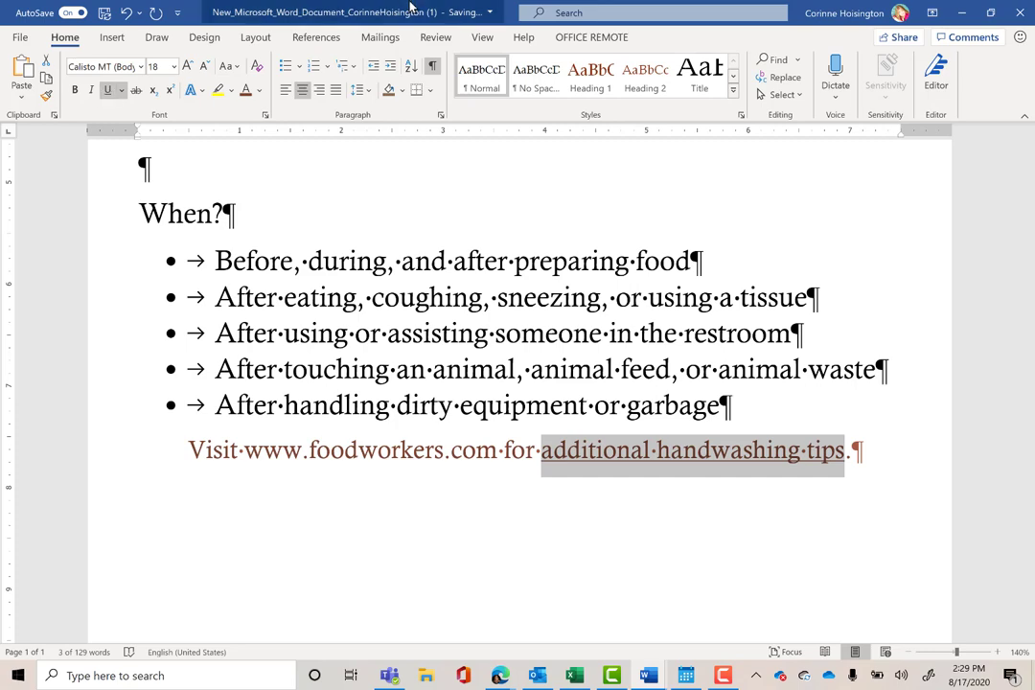
Italicize the word "prevent" in the paragraph below the flyer's title.
scroll(1027, 314, "up", 1)
scroll(518, 384, "up", 6)
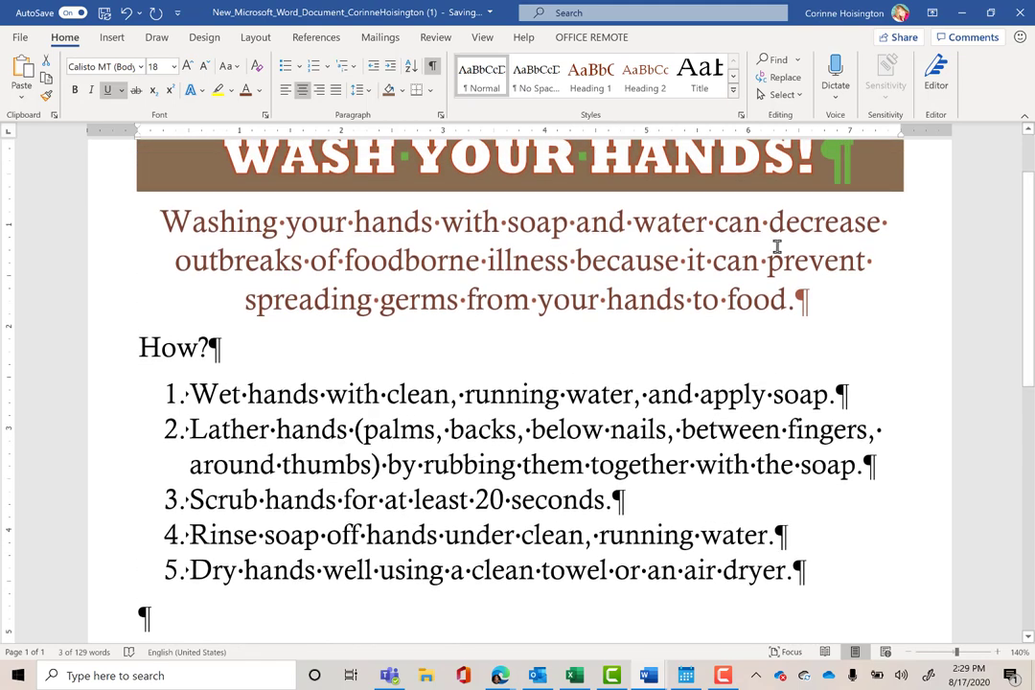
left_click_drag(769, 260, 863, 259)
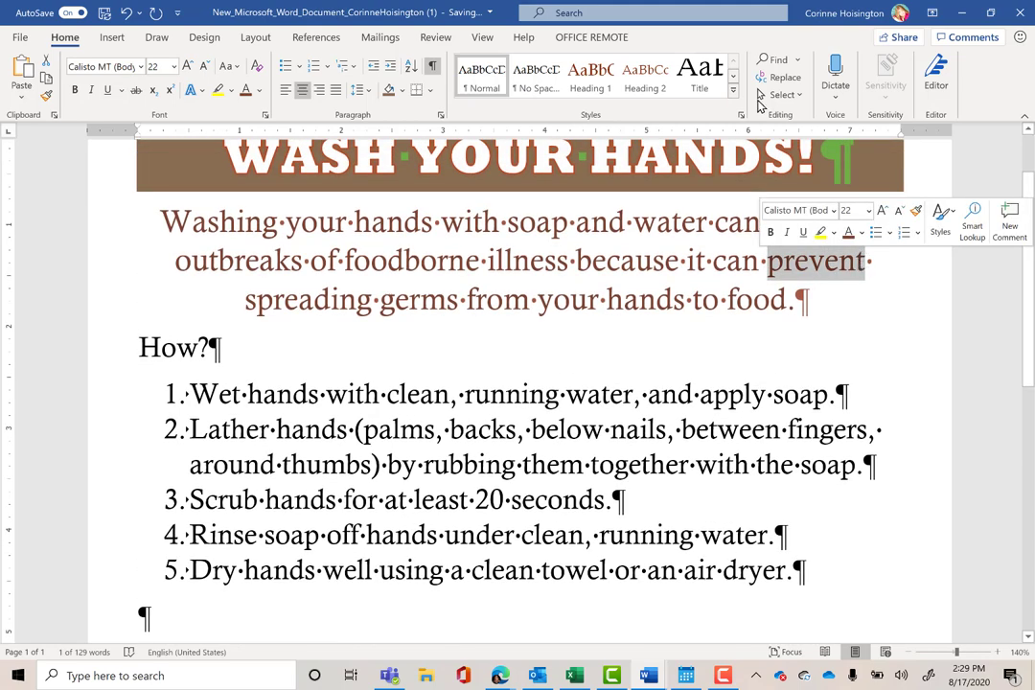
left_click(93, 90)
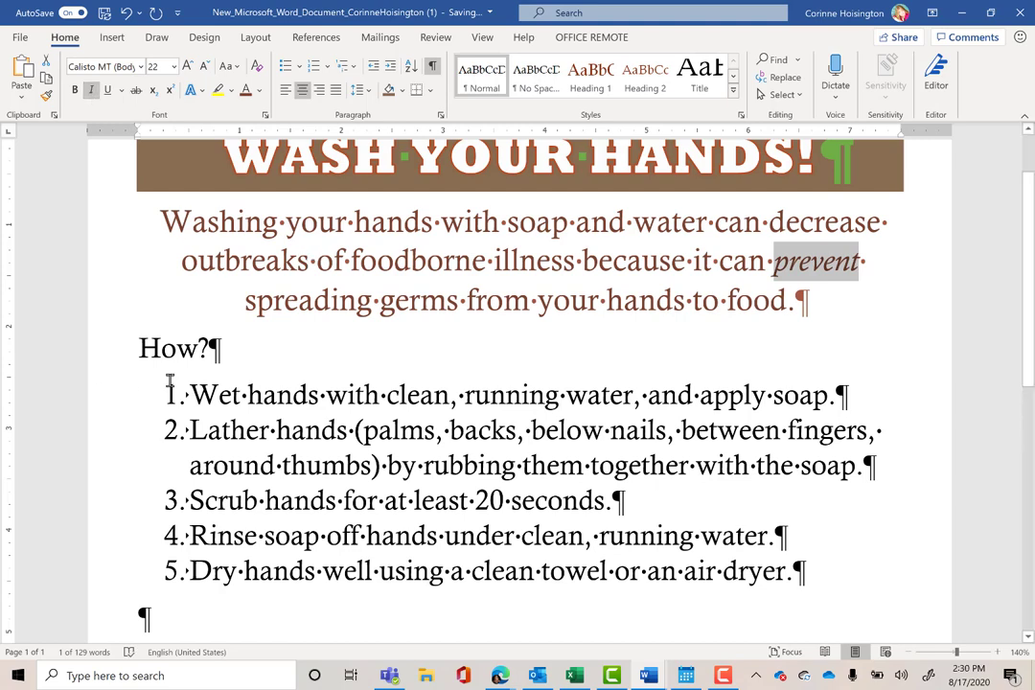
Bold the first words of the numbered instructions: "Wet", "Lather", "Scrub", "Rinse" and "Dry".
left_click_drag(191, 396, 239, 398)
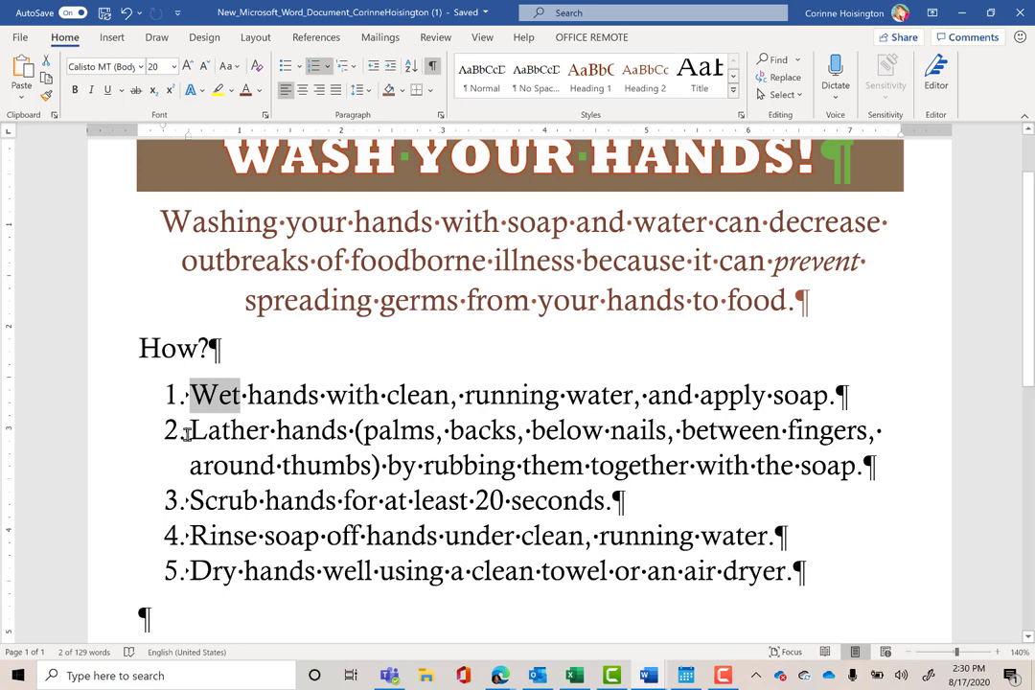
left_click_drag(195, 430, 270, 431)
left_click_drag(193, 498, 256, 499)
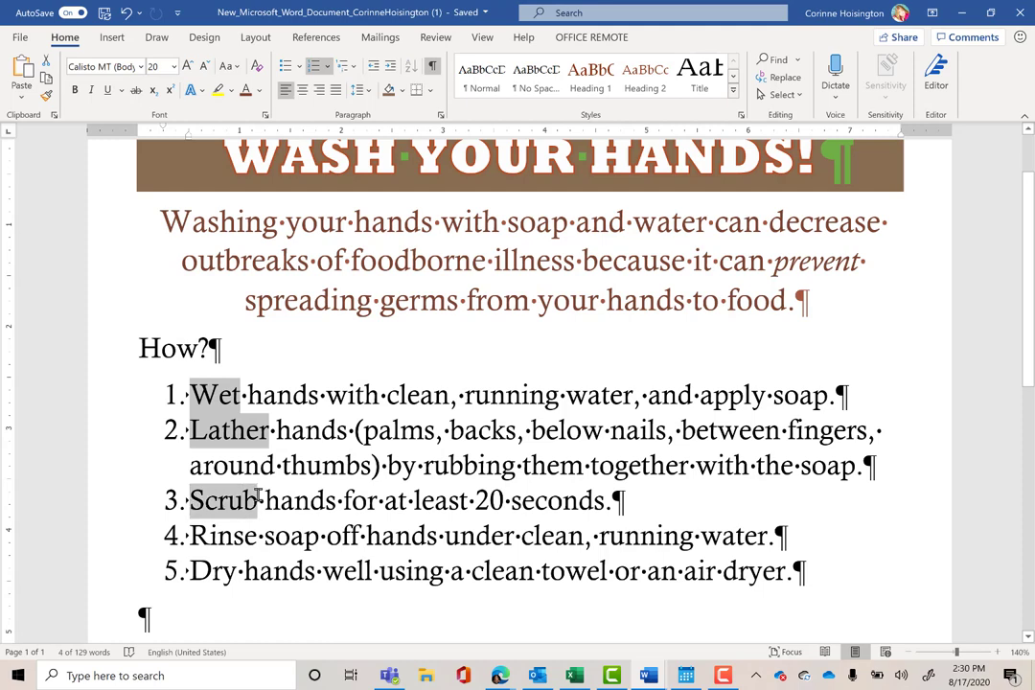
left_click_drag(191, 534, 259, 542)
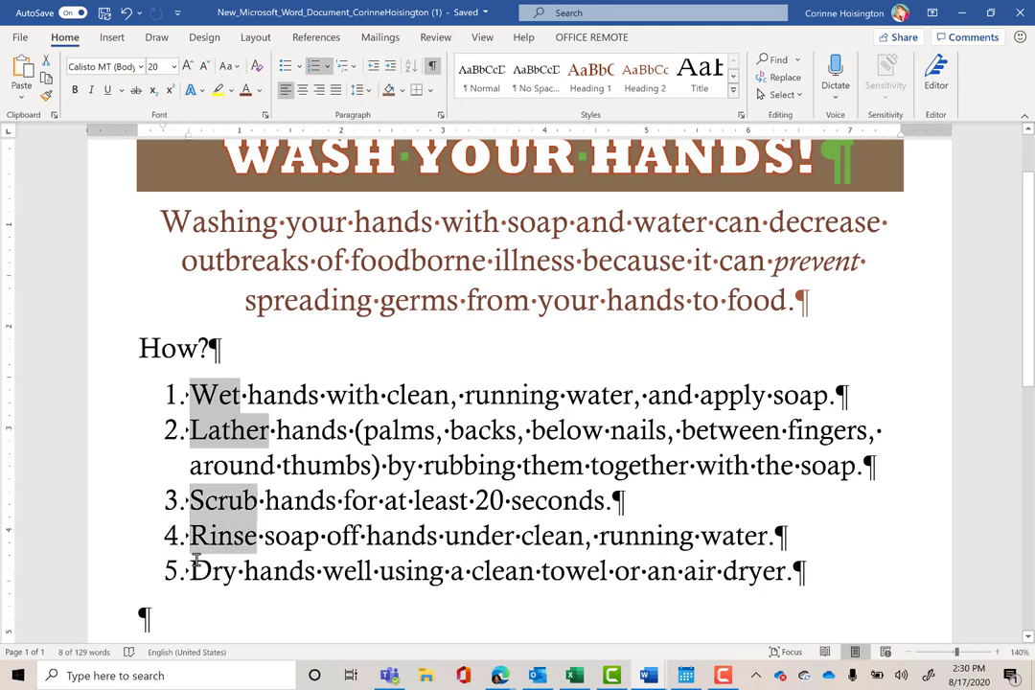
left_click_drag(191, 570, 237, 571)
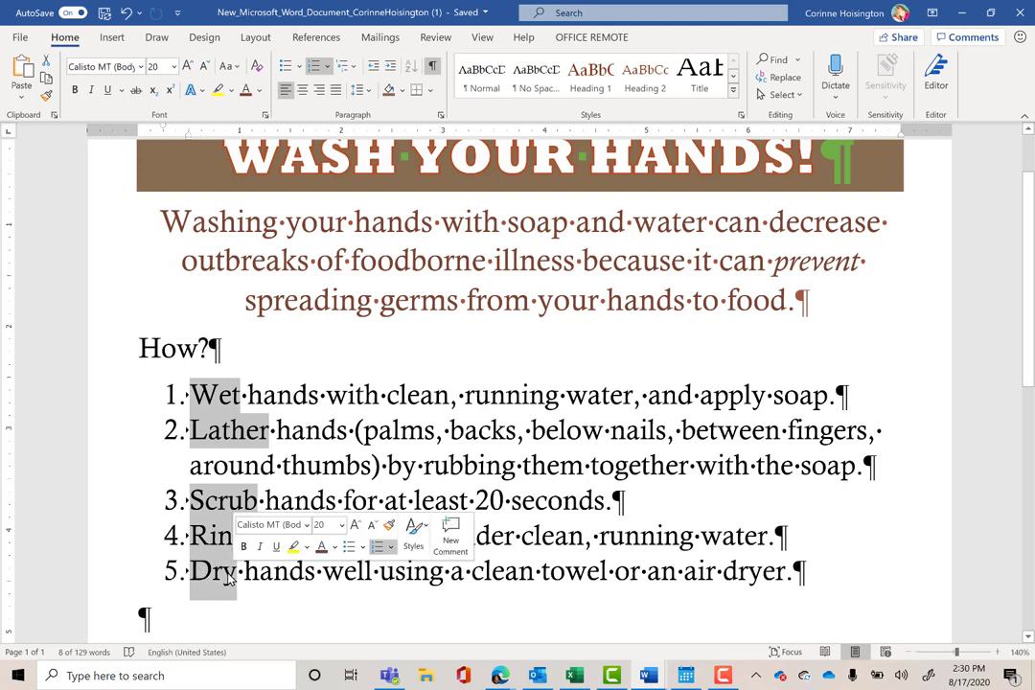
left_click(75, 93)
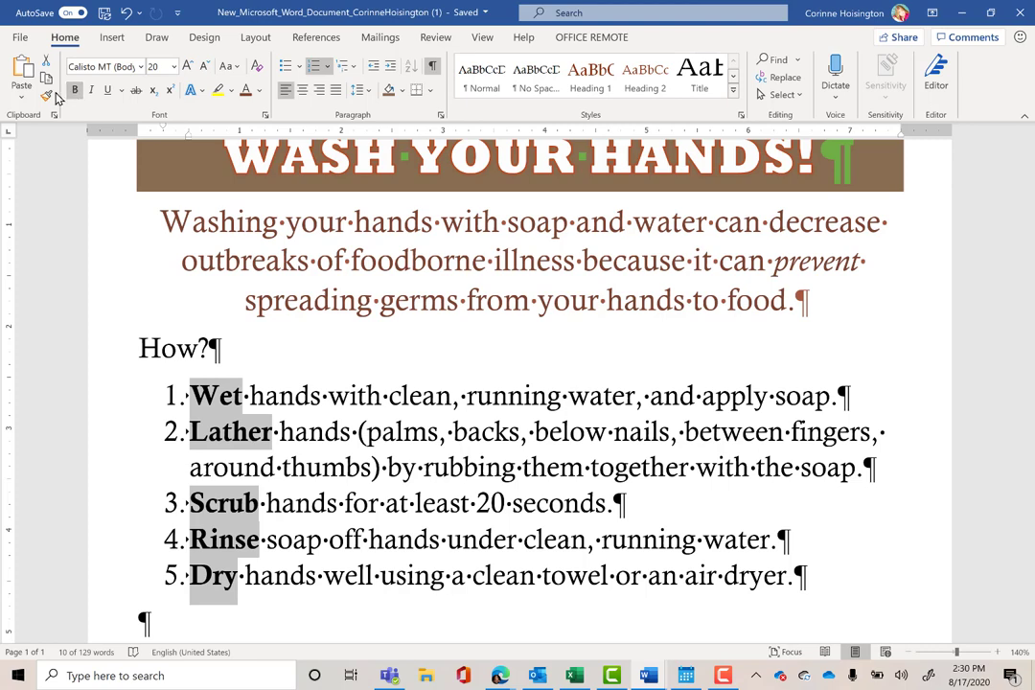
left_click(723, 676)
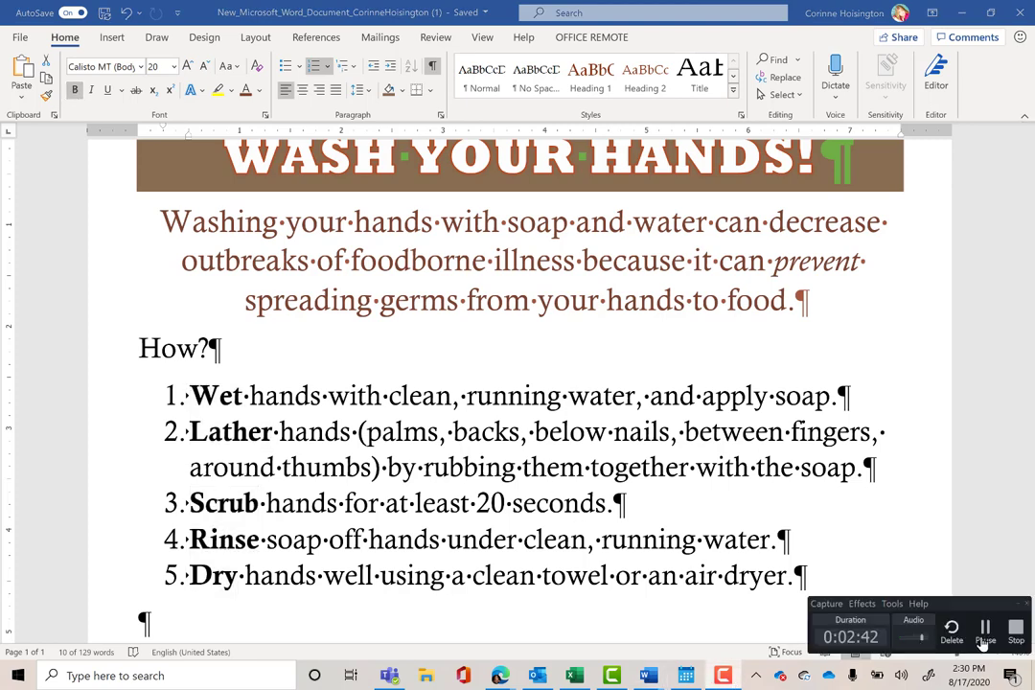
left_click(982, 640)
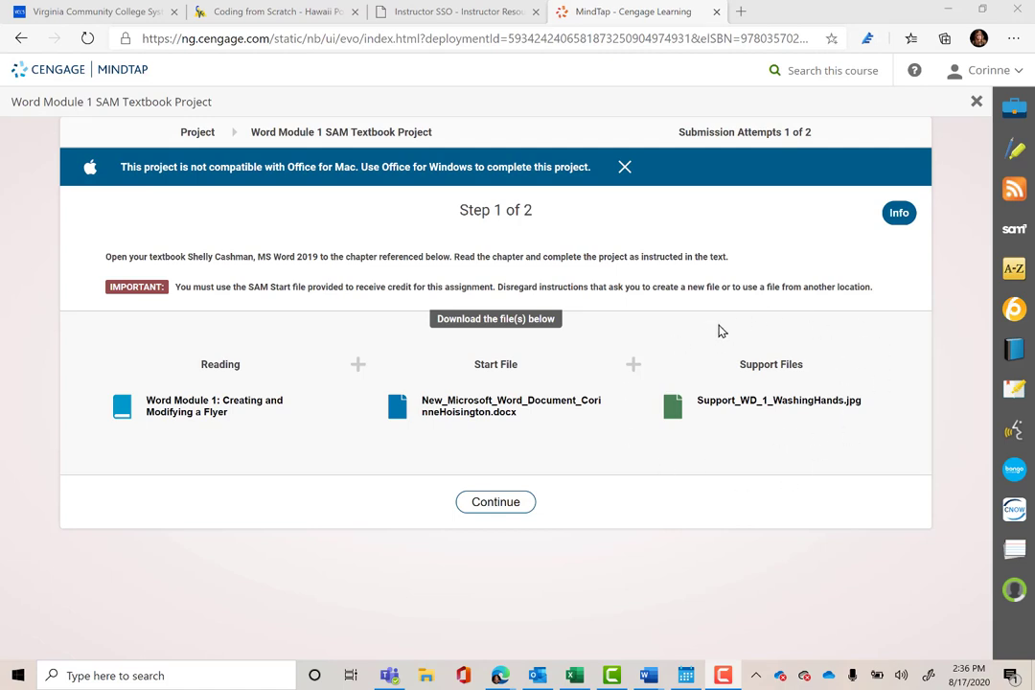
Download the support file Support_WD_1_WashingHands.jpg from the MindTap project page, open it to check the picture, and close it.
left_click(749, 409)
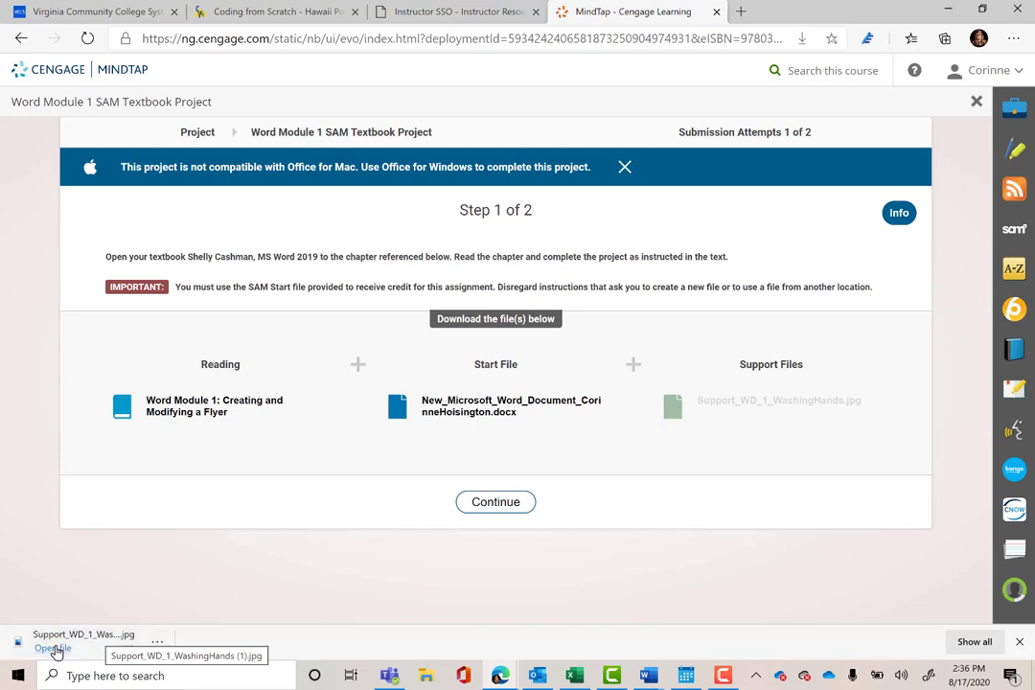
left_click(52, 648)
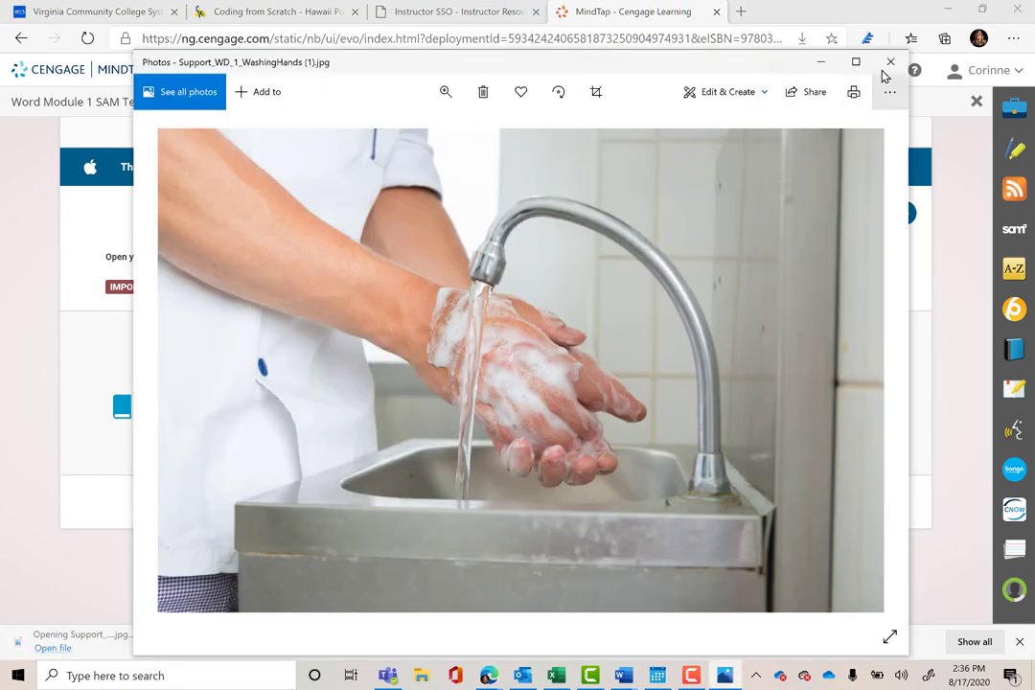
left_click(889, 65)
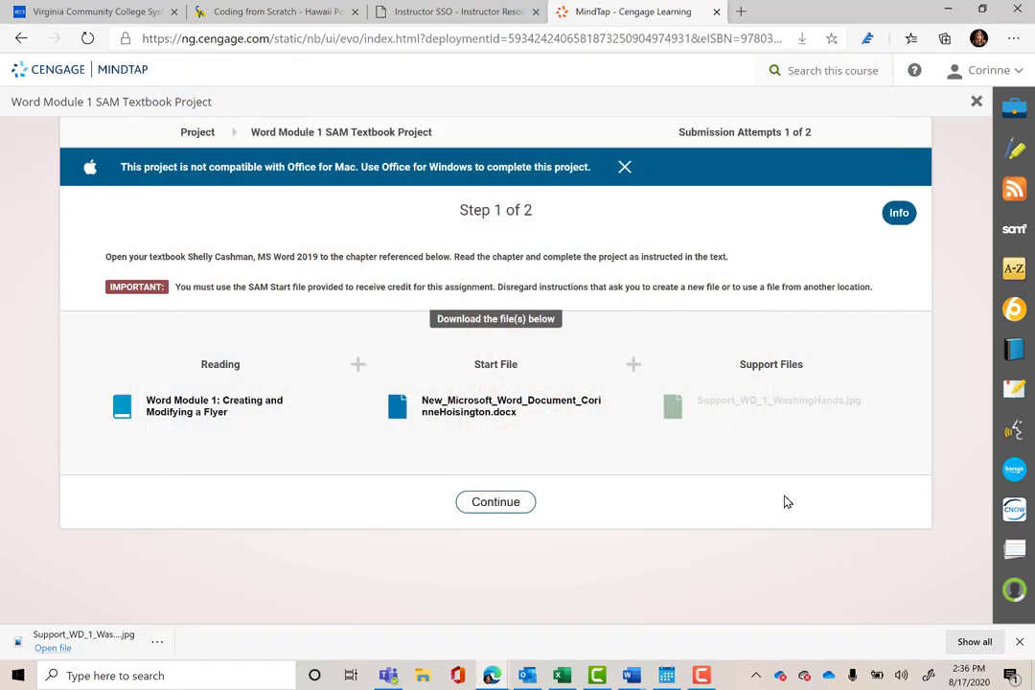
Switch to the hand-washing flyer in Word and center the blank paragraph above "When?".
left_click(640, 676)
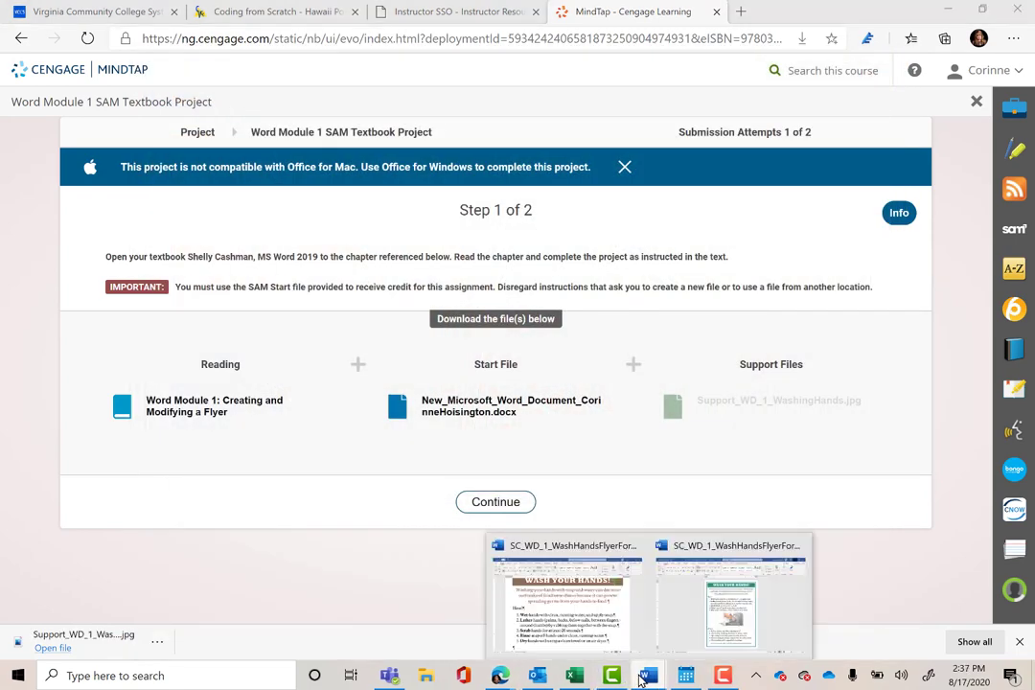
left_click(591, 624)
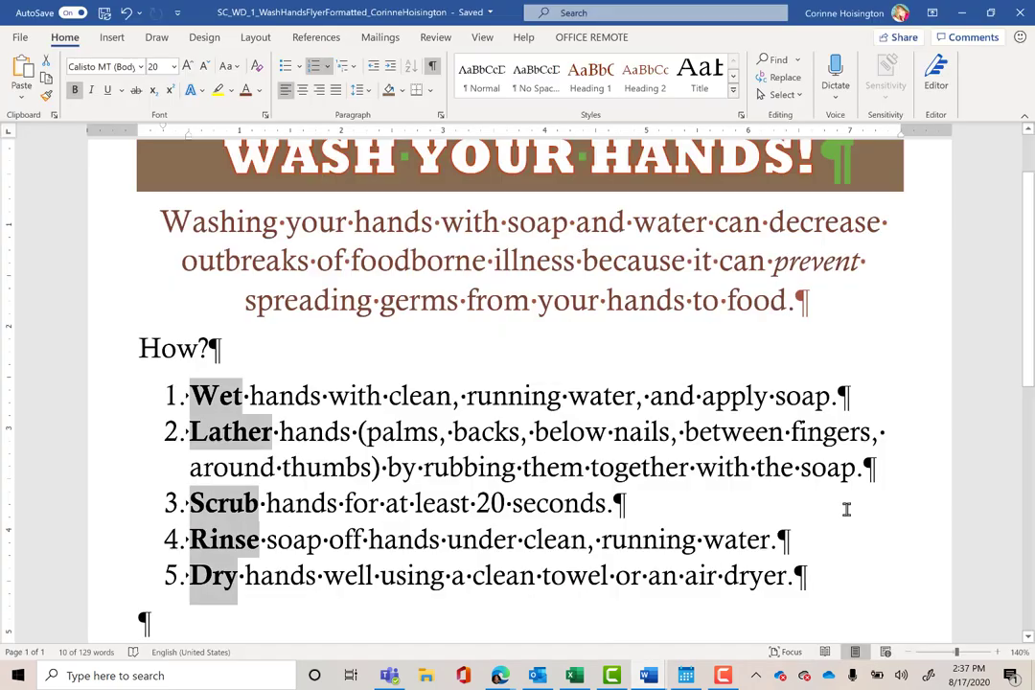
scroll(1028, 300, "down", 3)
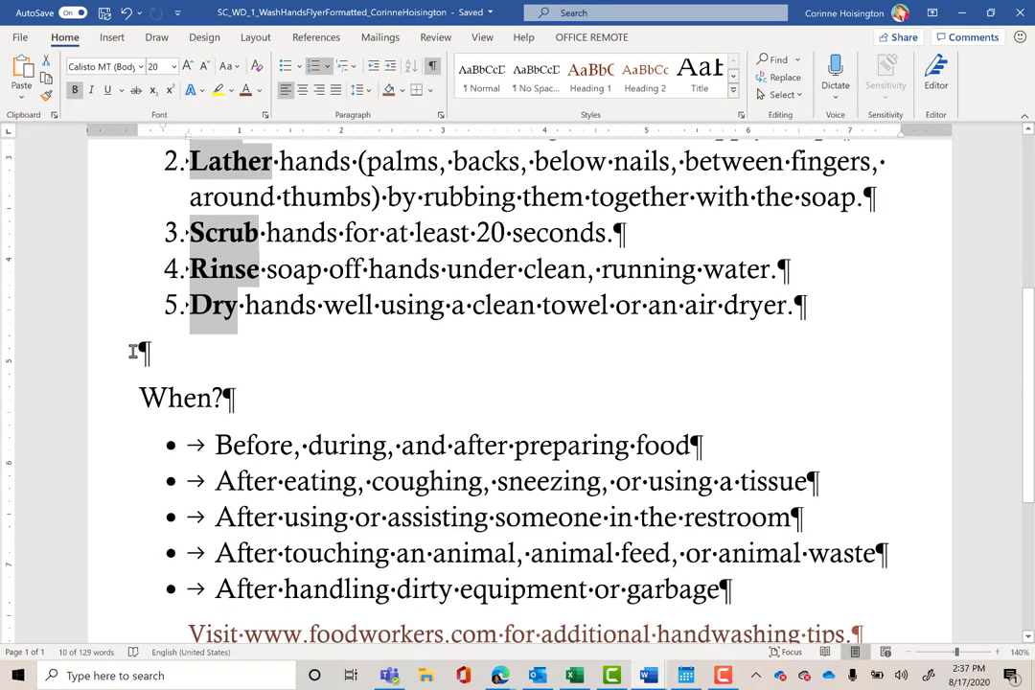
left_click(135, 351)
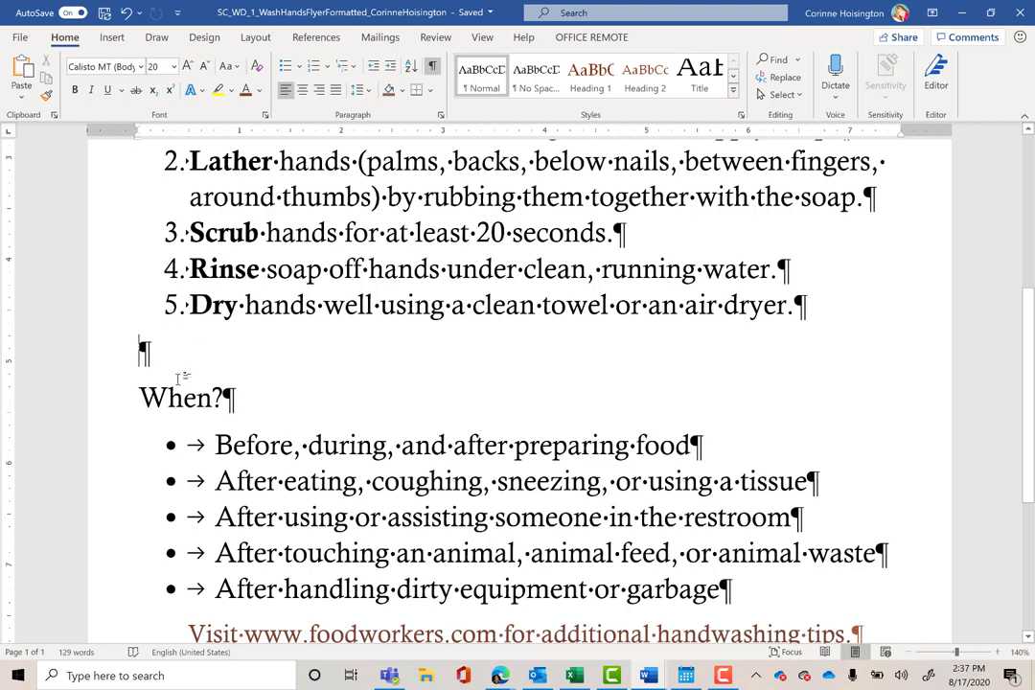
left_click(302, 91)
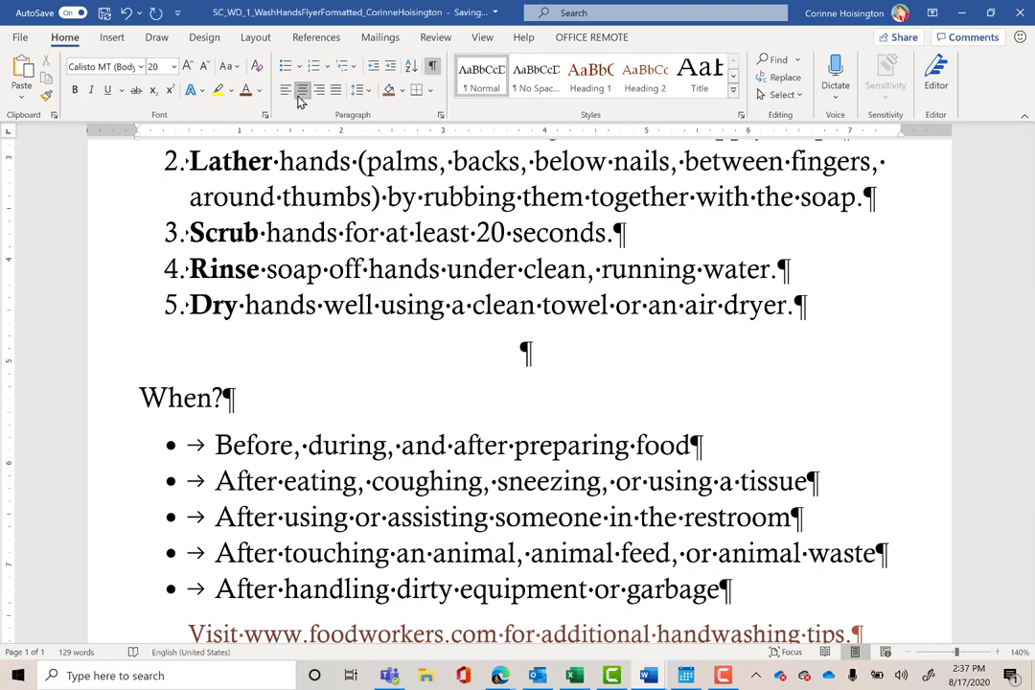
Insert the picture Support_WD_1_WashingHands from the Downloads folder into the centered blank paragraph.
left_click(110, 38)
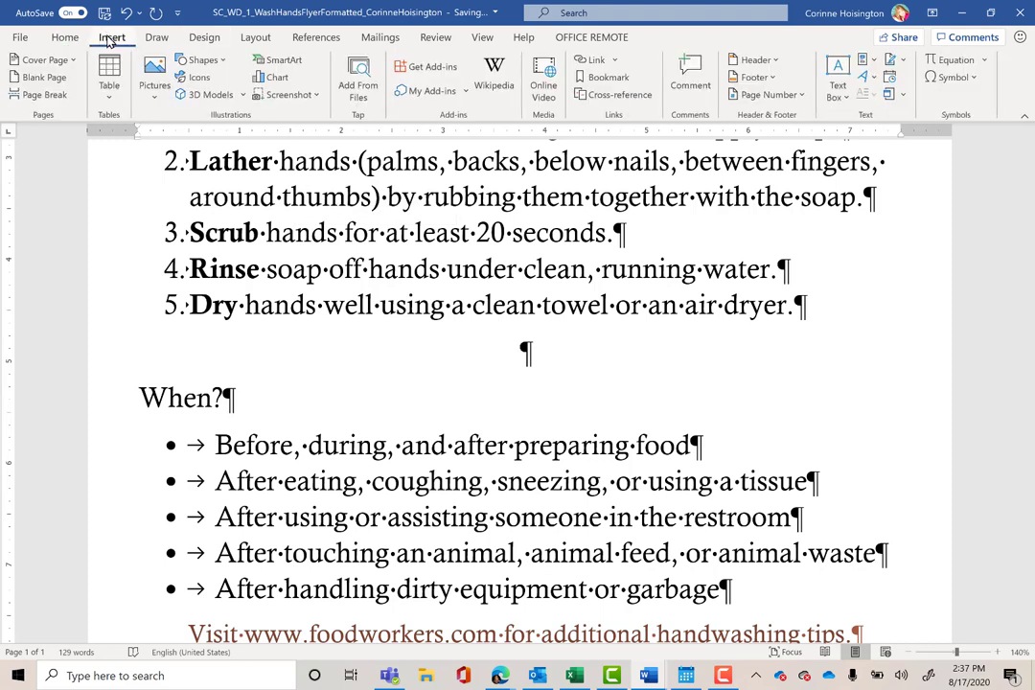
left_click(155, 91)
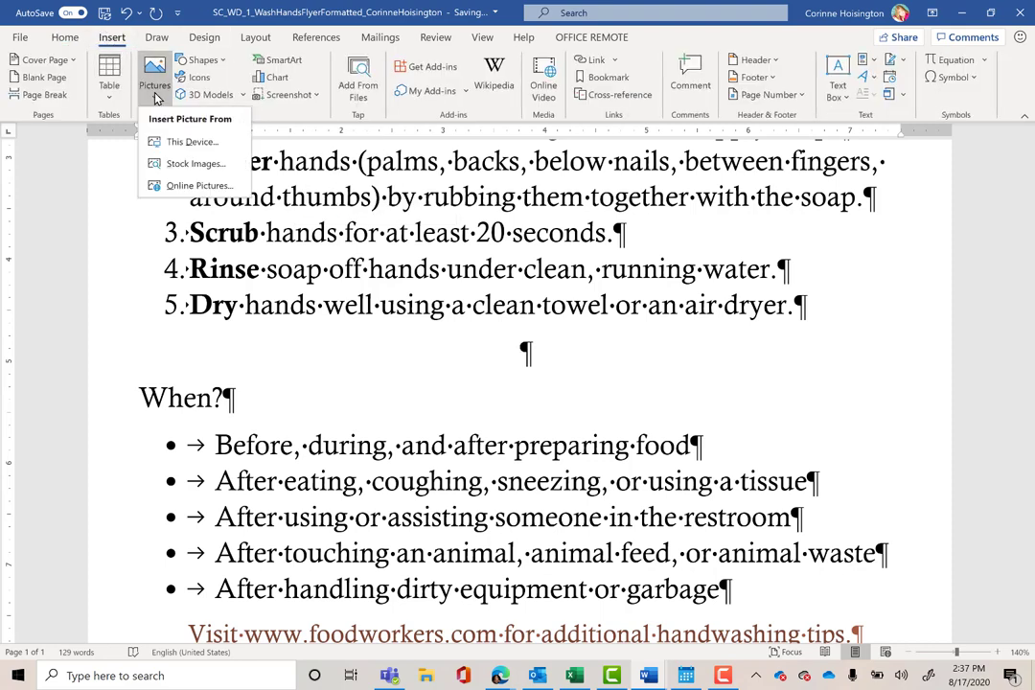
left_click(178, 140)
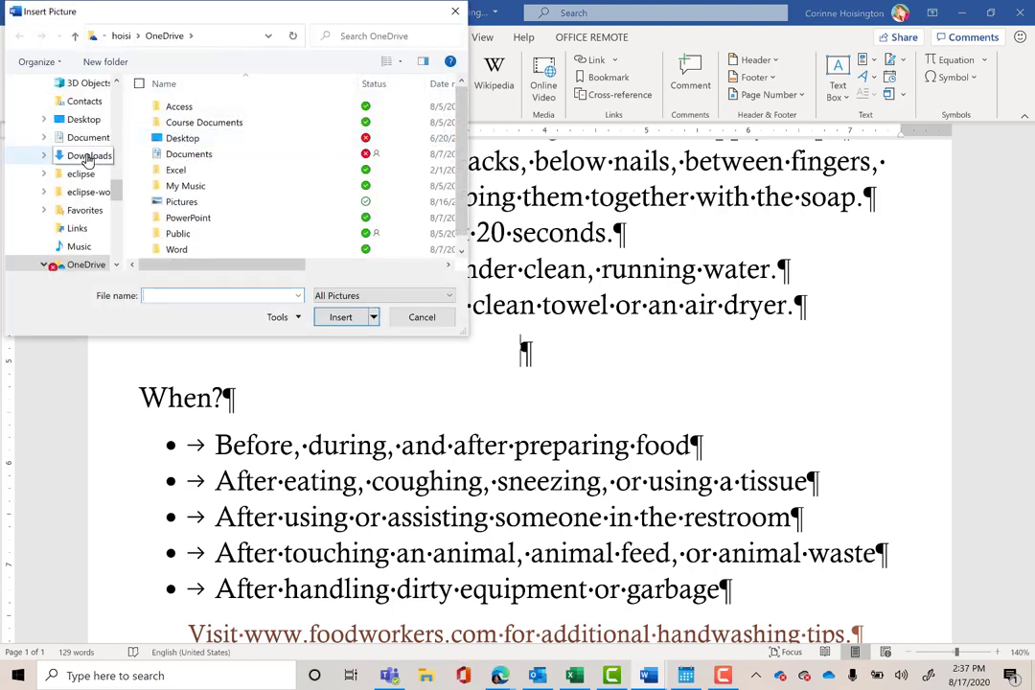
left_click(88, 156)
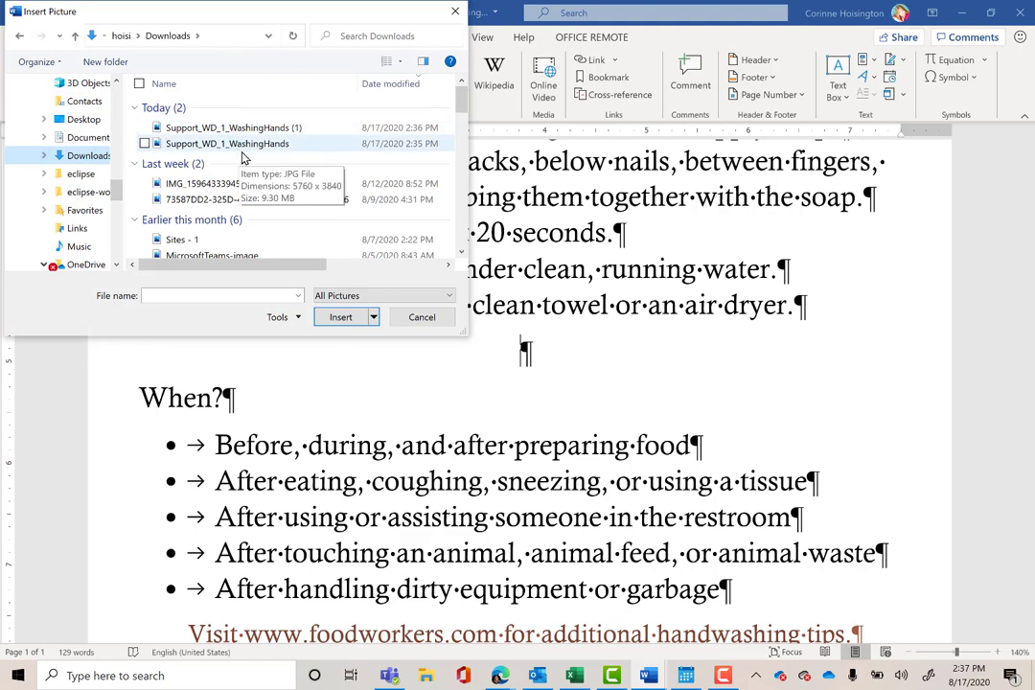
double_click(243, 151)
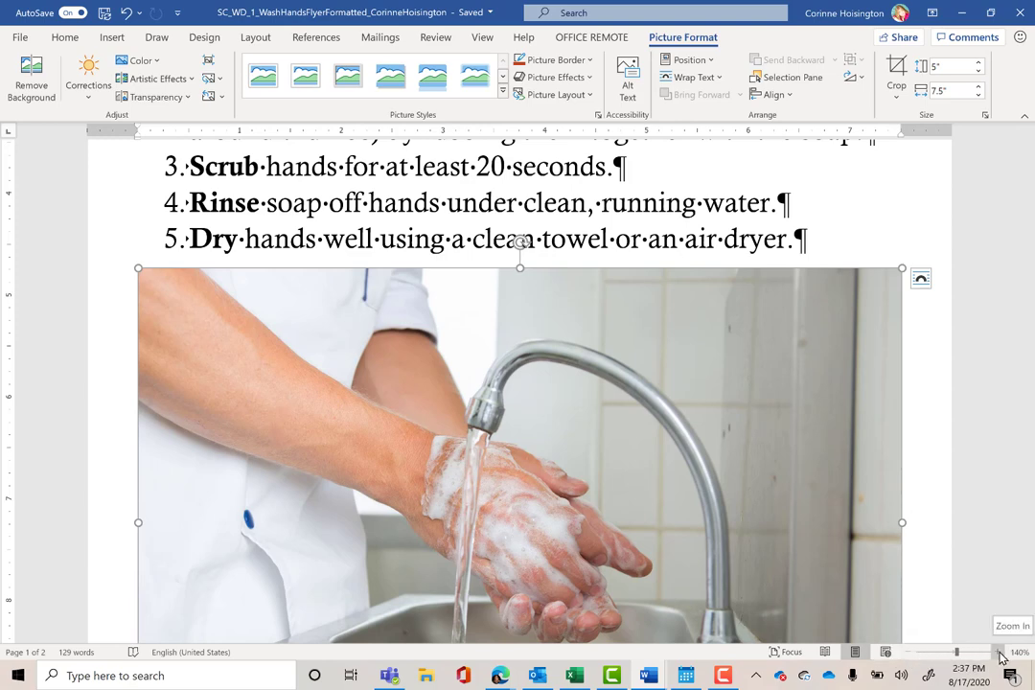
Shrink the hand-washing picture proportionally to about 2.49" high by 3.74" wide so the flyer fits on one page.
left_click(912, 653)
left_click(912, 652)
left_click(912, 653)
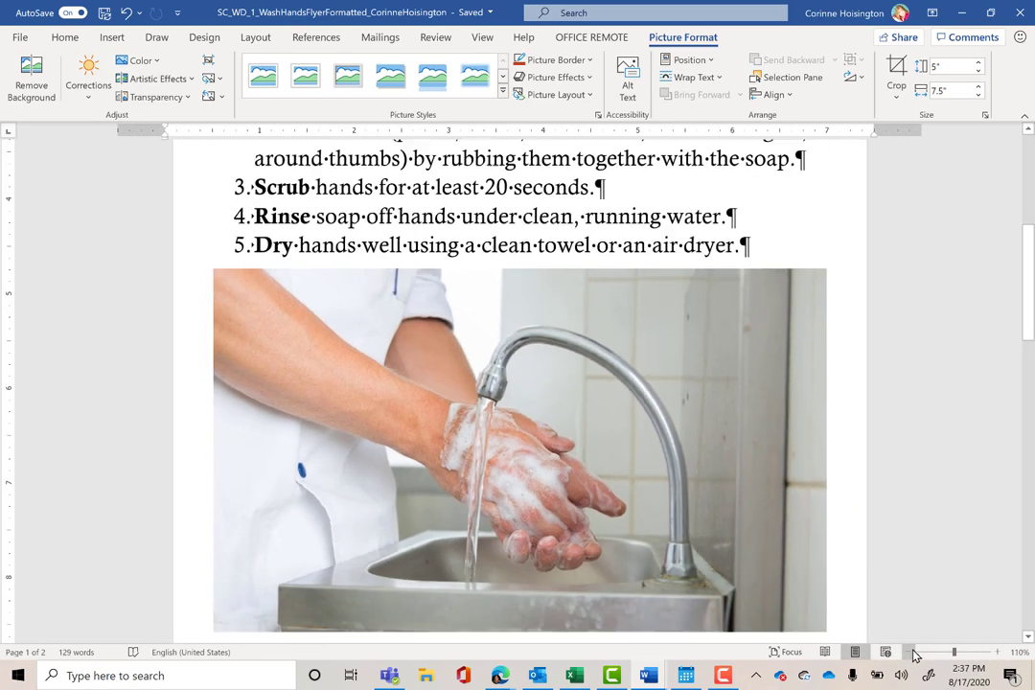
left_click(912, 652)
left_click(912, 652)
left_click(912, 652)
left_click(912, 652)
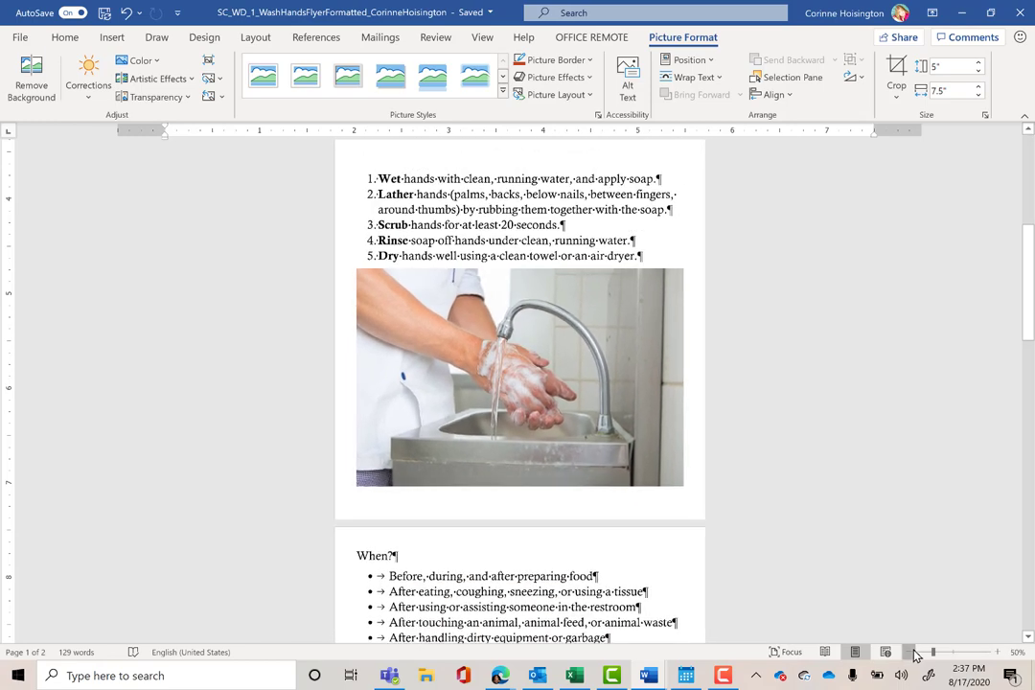
left_click(912, 653)
left_click(913, 652)
left_click(912, 653)
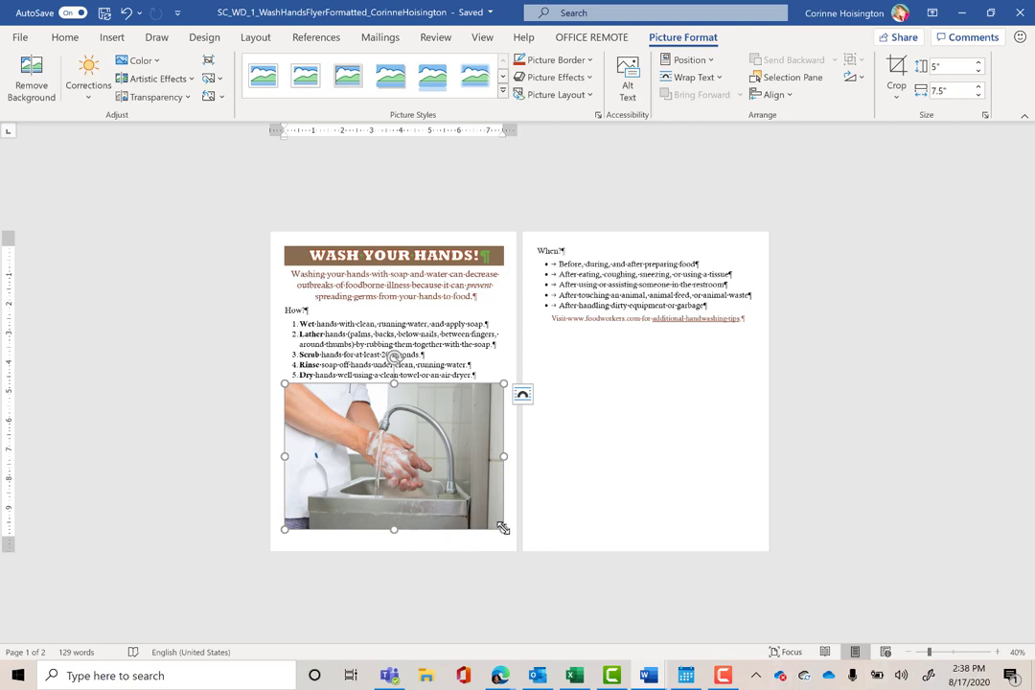
left_click_drag(502, 528, 393, 406)
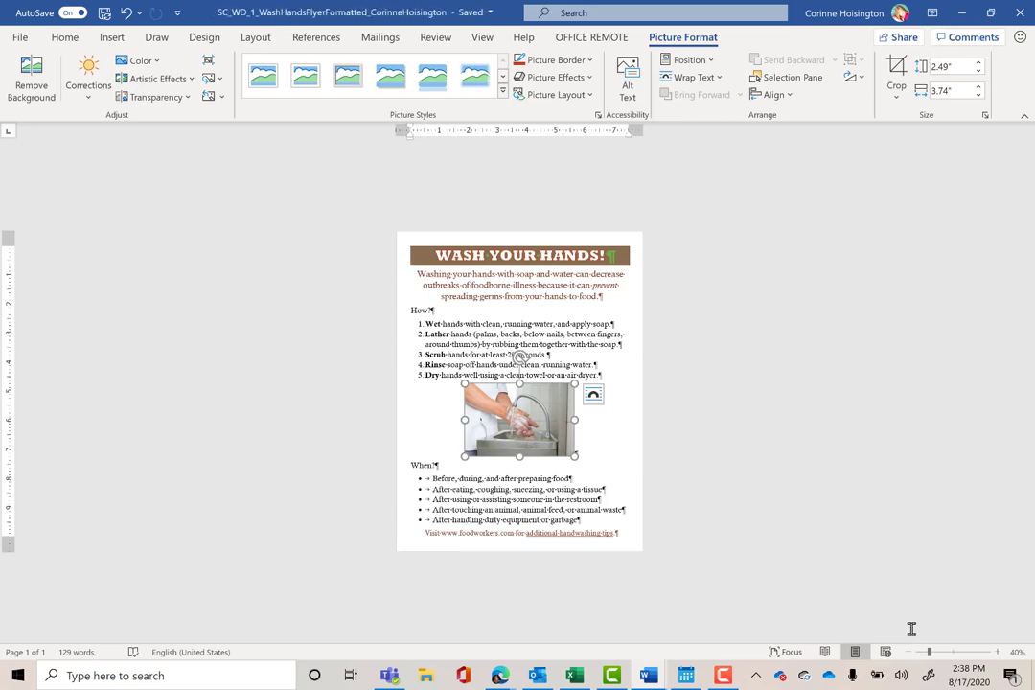
Select the resized hand-washing picture above "When?" with the page shown at 100%.
left_click(998, 652)
left_click(998, 652)
left_click(999, 652)
left_click(999, 652)
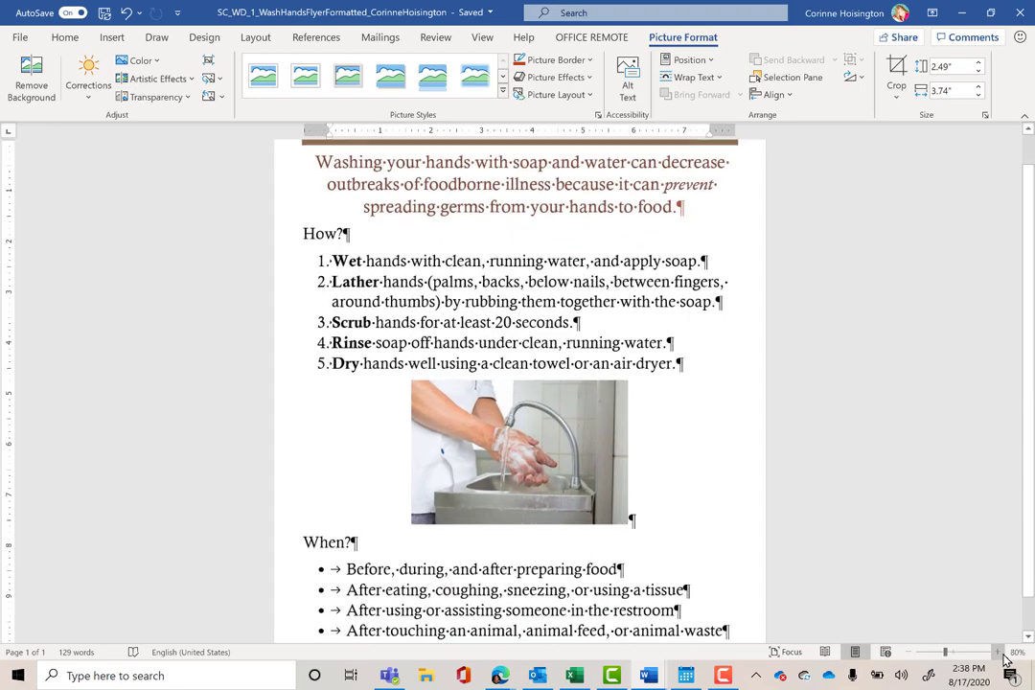
double_click(998, 652)
left_click(540, 469)
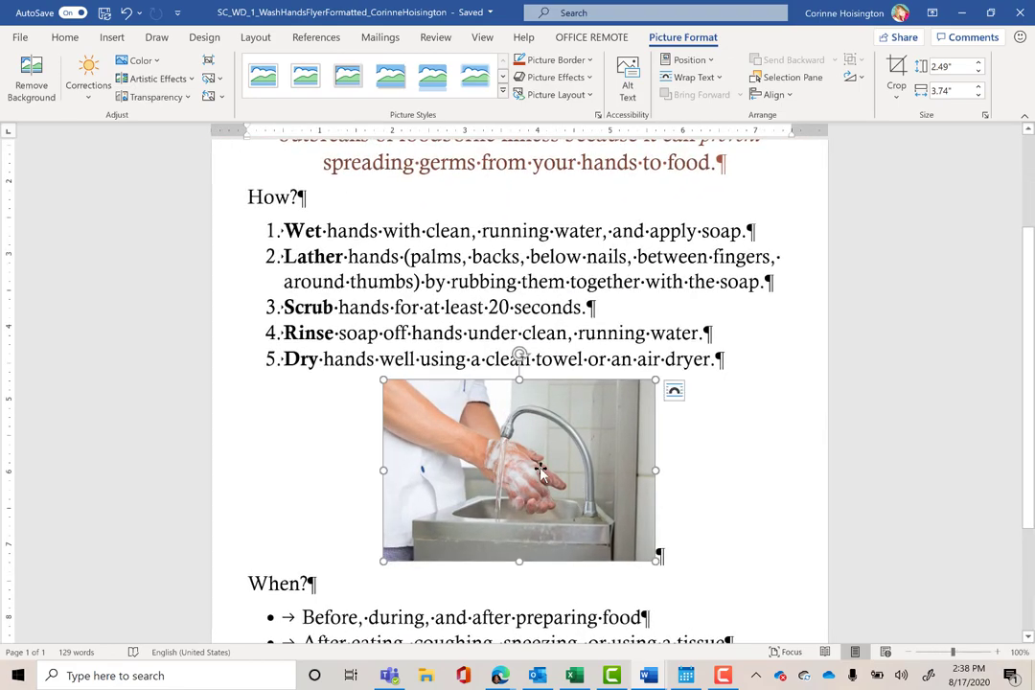